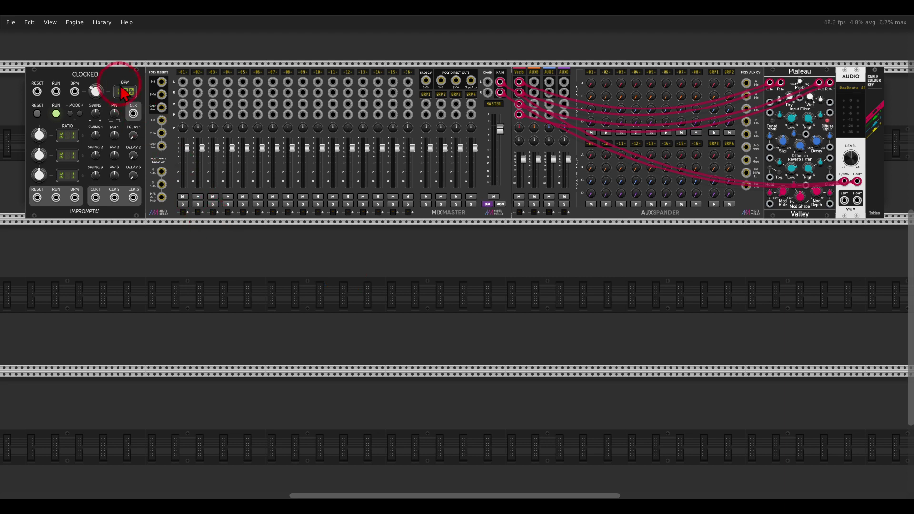
- Examine the starting rack: the Clocked module, MixMaster, AuxSpander, Plateau reverb, audio output and cable colour key
mouse_move(114, 64)
left_mouse_down()
mouse_move(38, 79)
mouse_move(109, 69)
left_mouse_up()
mouse_move(645, 58)
left_mouse_down()
mouse_move(324, 71)
mouse_move(590, 168)
mouse_move(656, 59)
left_mouse_up()
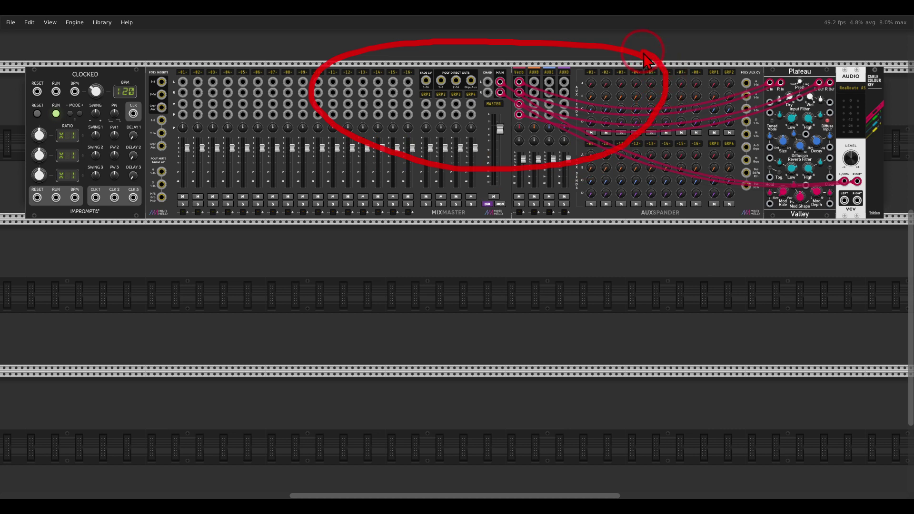
mouse_move(827, 67)
left_mouse_down()
mouse_move(758, 105)
mouse_move(820, 71)
left_mouse_up()
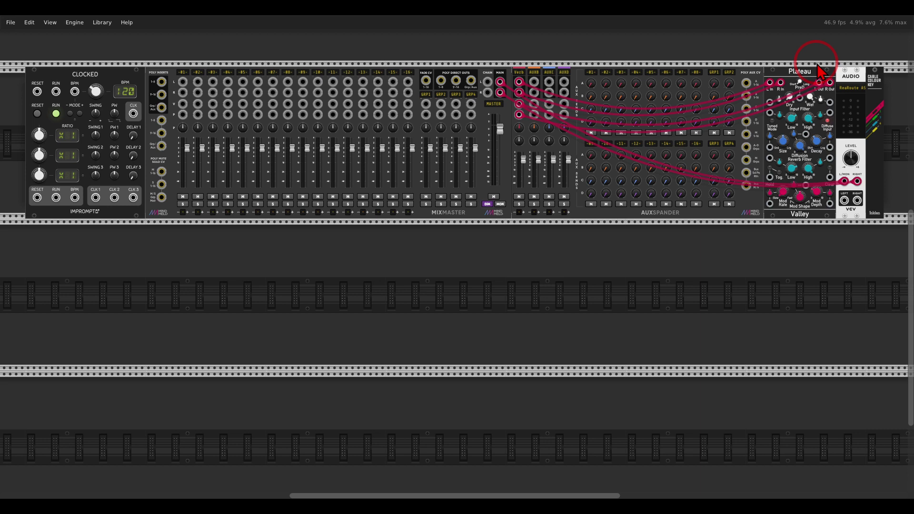
left_click_drag(822, 237, 566, 259)
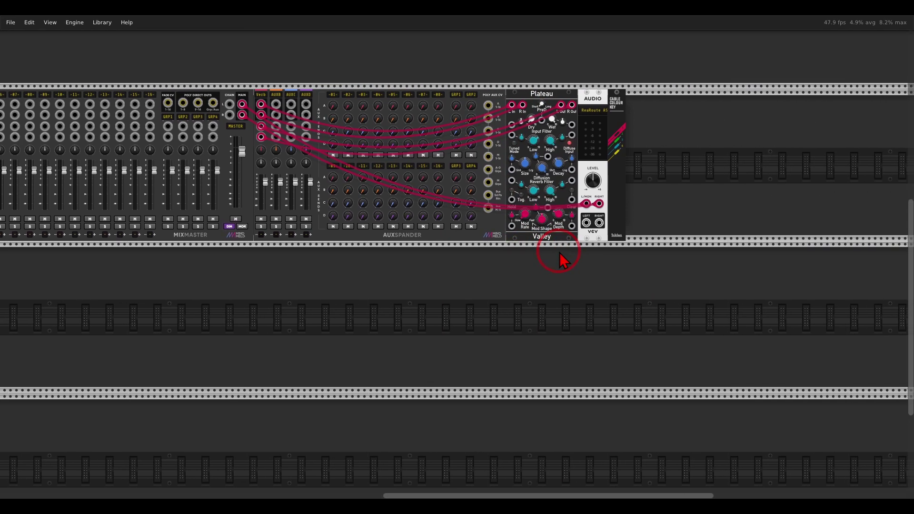
scroll(623, 92, "up", 5)
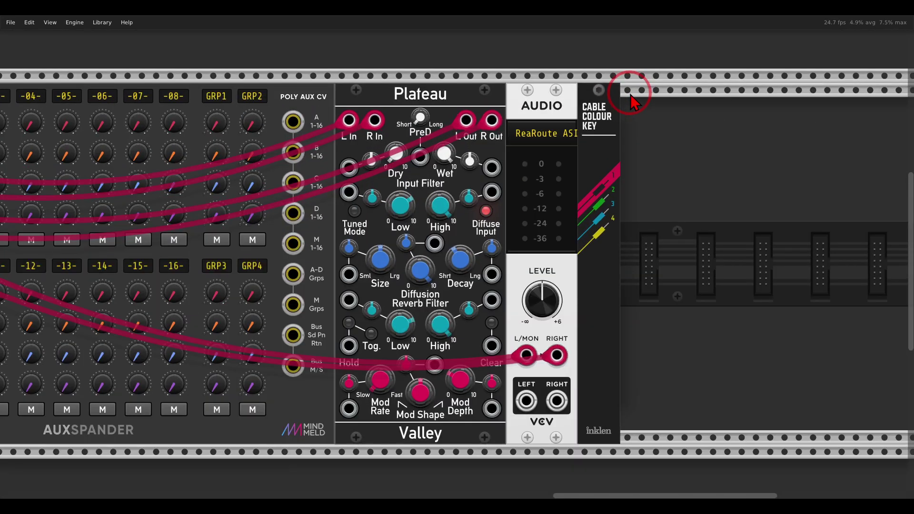
mouse_move(633, 101)
left_mouse_down()
mouse_move(596, 77)
mouse_move(627, 94)
left_mouse_up()
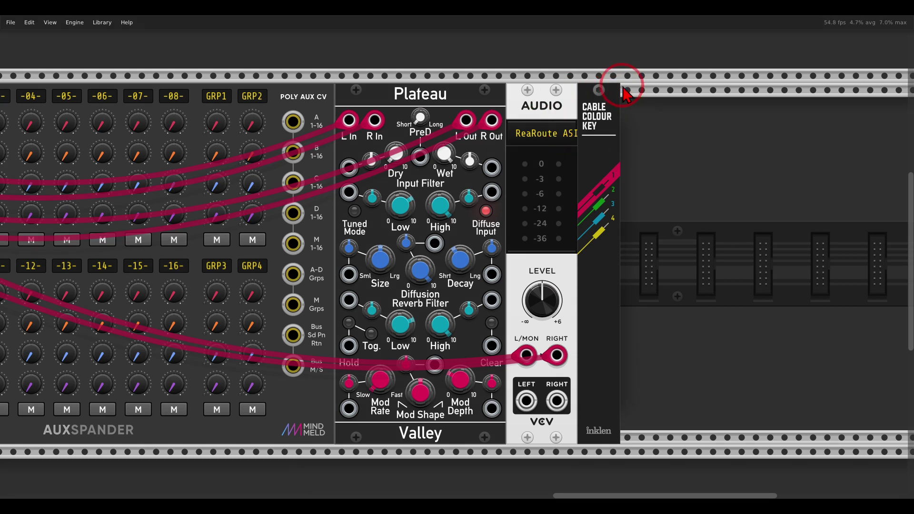
scroll(624, 92, "down", 5)
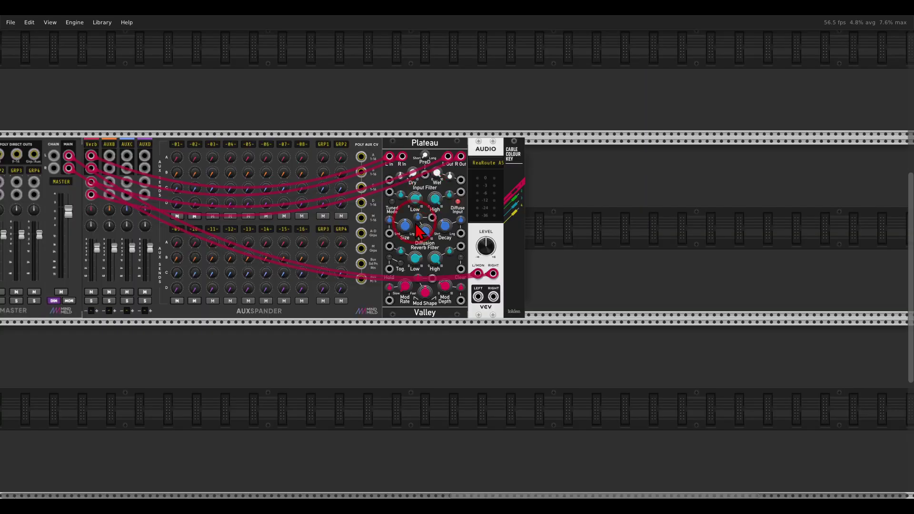
- Add a bordL sequencer beneath the mixer row and patch Clocked's CLK 1 output into its external clock input
scroll(777, 216, "up", 3)
scroll(774, 217, "left", 2)
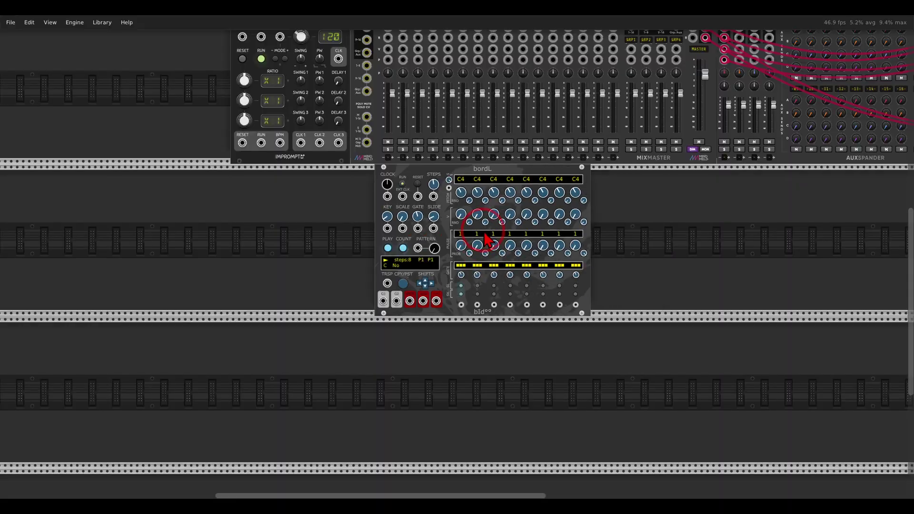
scroll(485, 235, "up", 5)
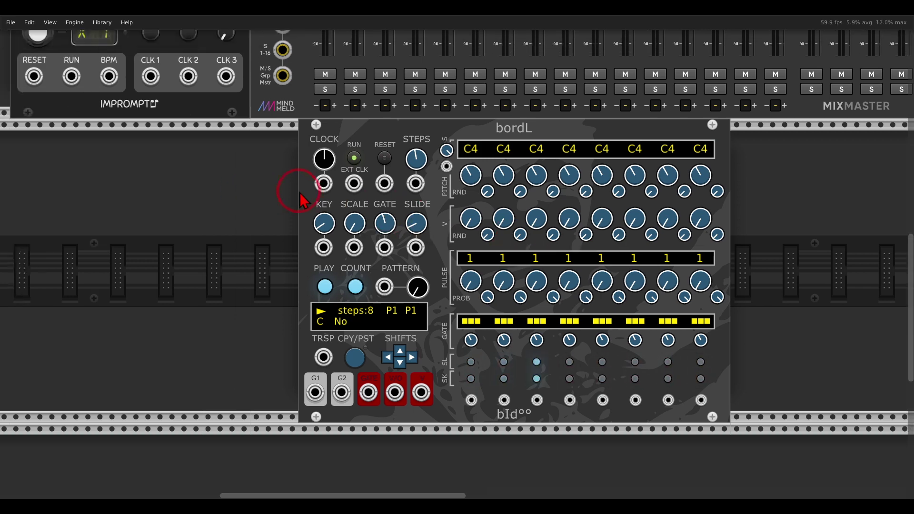
left_click_drag(296, 194, 328, 233)
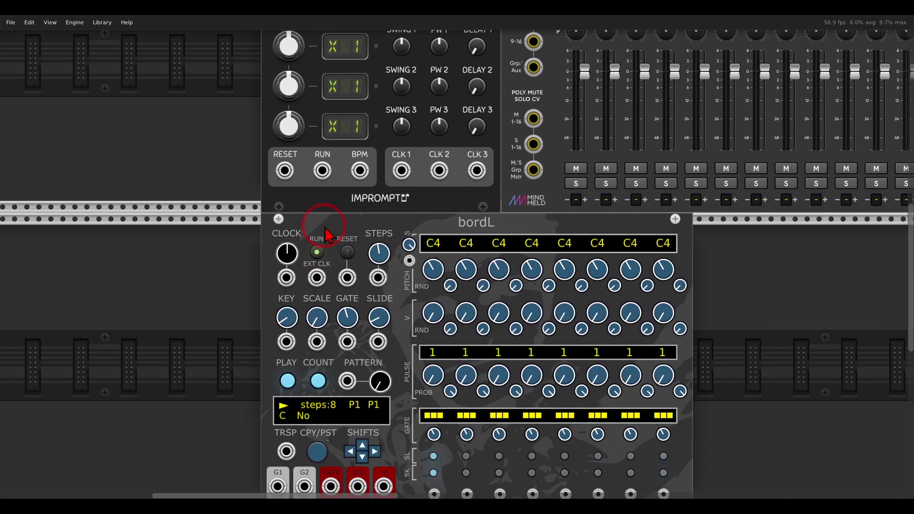
scroll(364, 207, "up", 1)
left_click(401, 195)
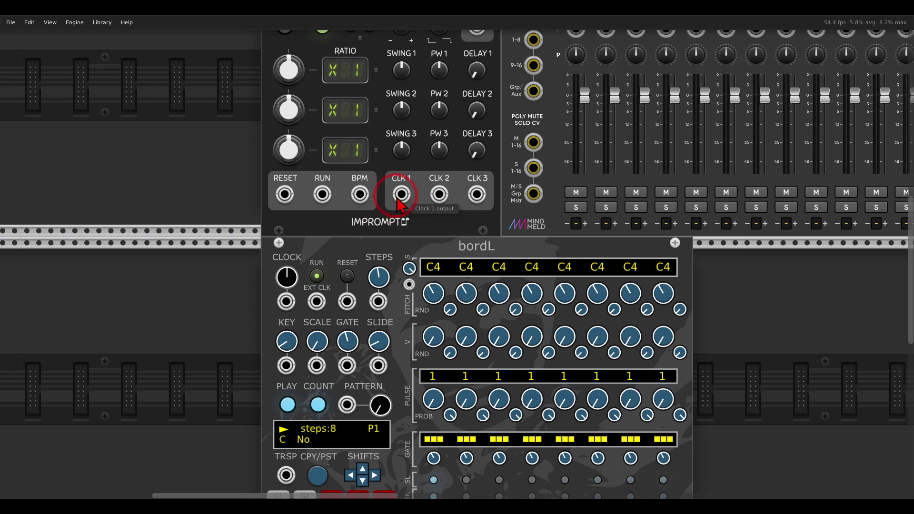
left_click_drag(397, 199, 317, 310)
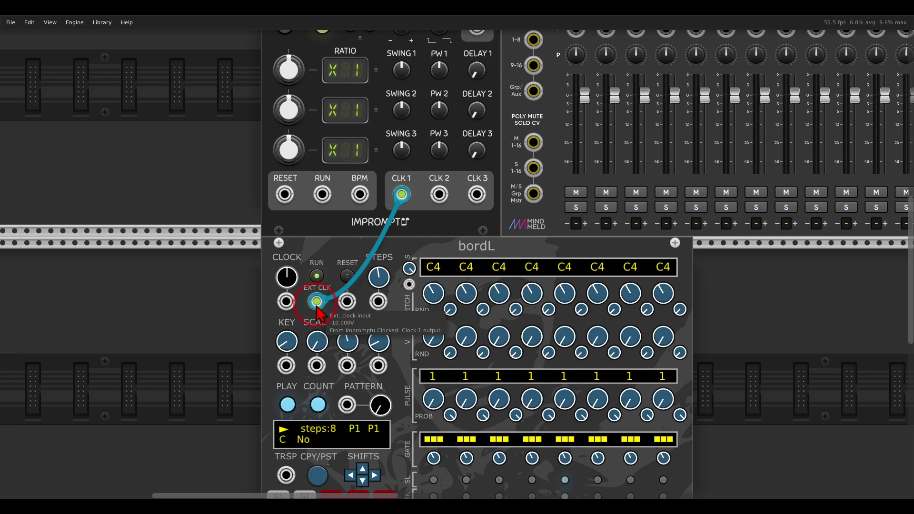
- Set the Clocked tempo to 105 BPM and the clock 1 ratio to x2
scroll(382, 203, "up", 4)
left_click_drag(402, 78, 403, 88)
left_click_drag(402, 210, 402, 219)
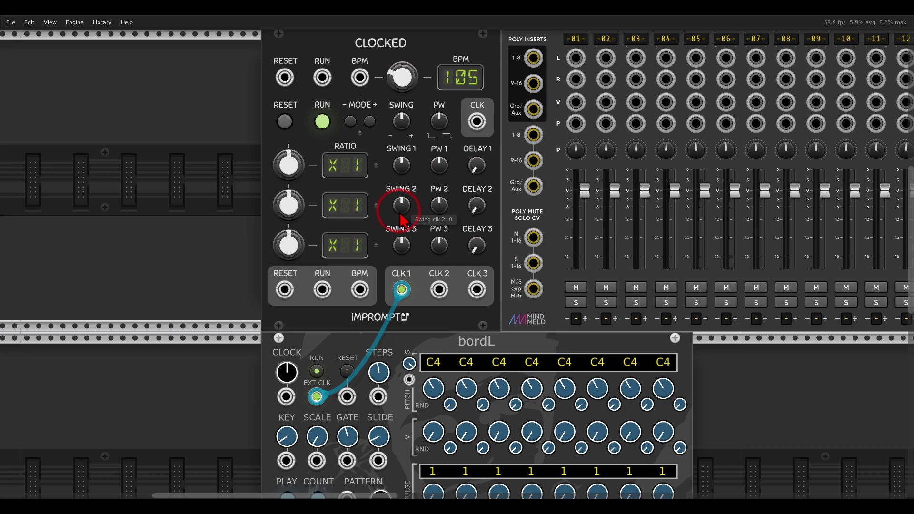
left_click_drag(288, 164, 300, 161)
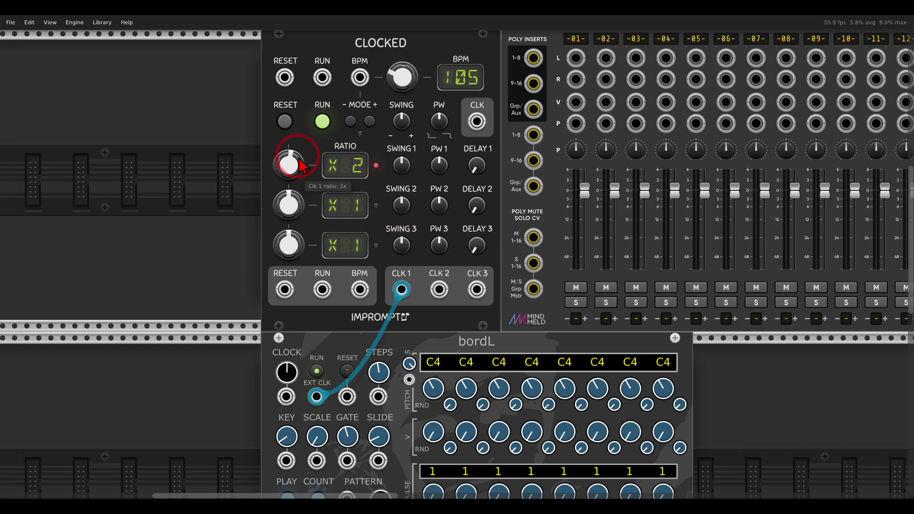
- Add VCV VCO, VCA and ADSR modules side by side in the bordL row, to the sequencer's right
scroll(427, 372, "down", 5)
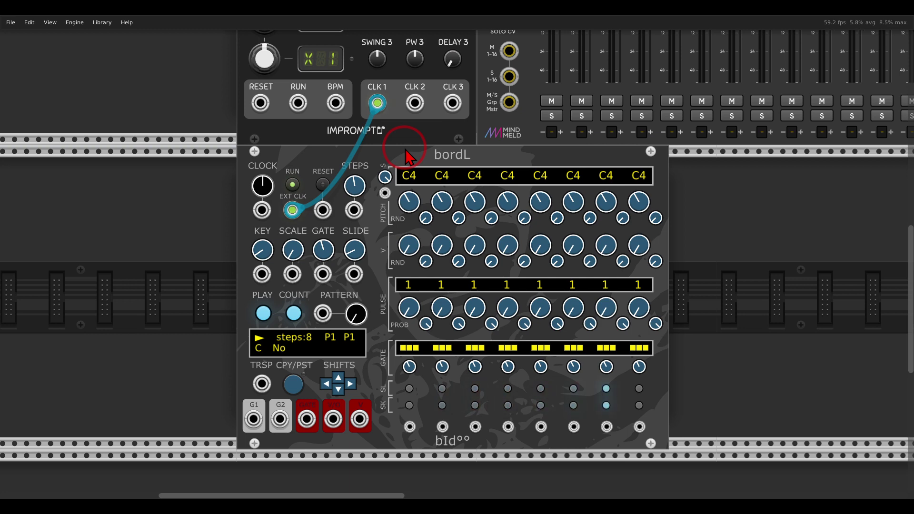
left_click_drag(785, 255, 555, 231)
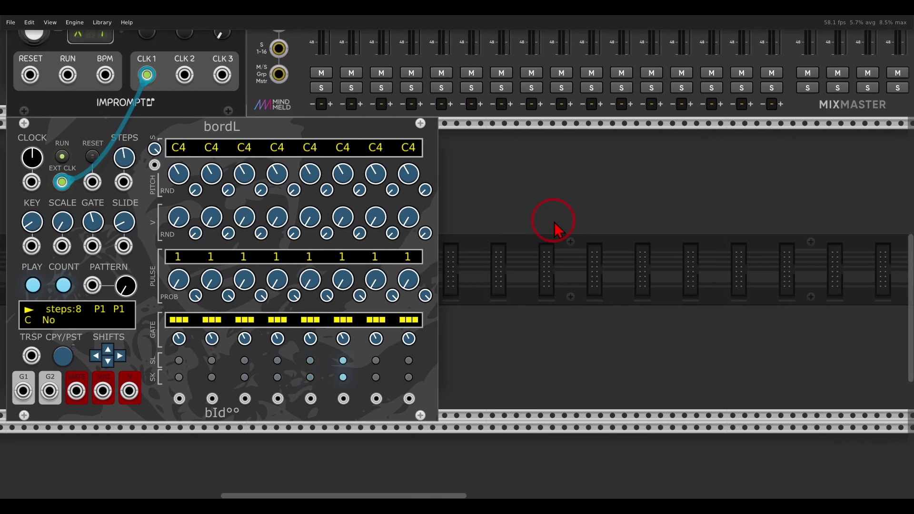
right_click(555, 230)
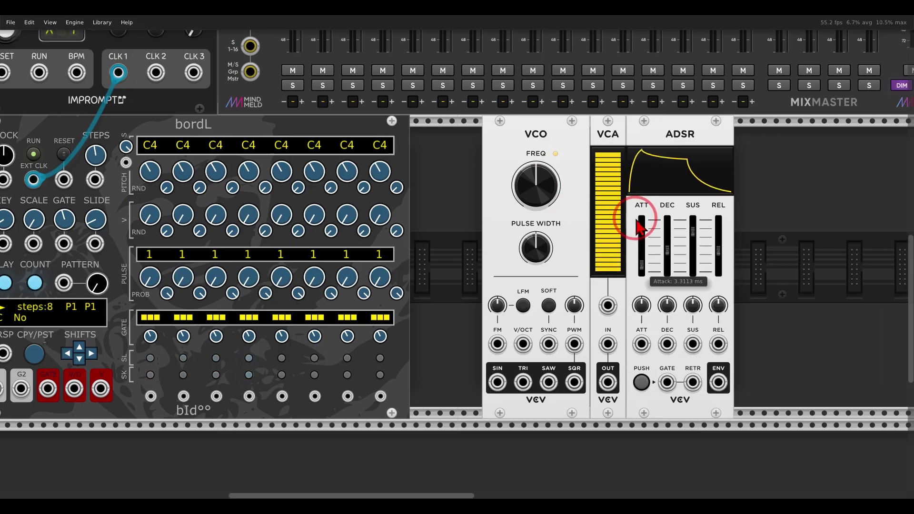
left_click_drag(639, 214, 510, 209)
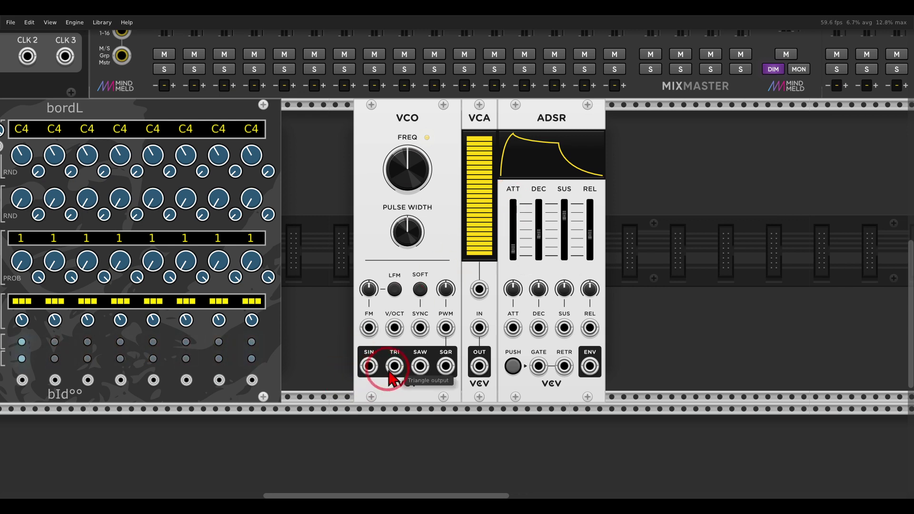
- Patch the VCO triangle output into the VCA input, the ADSR envelope into the VCA's CV input, and the VCA output to MixMaster
left_click_drag(394, 367, 475, 334)
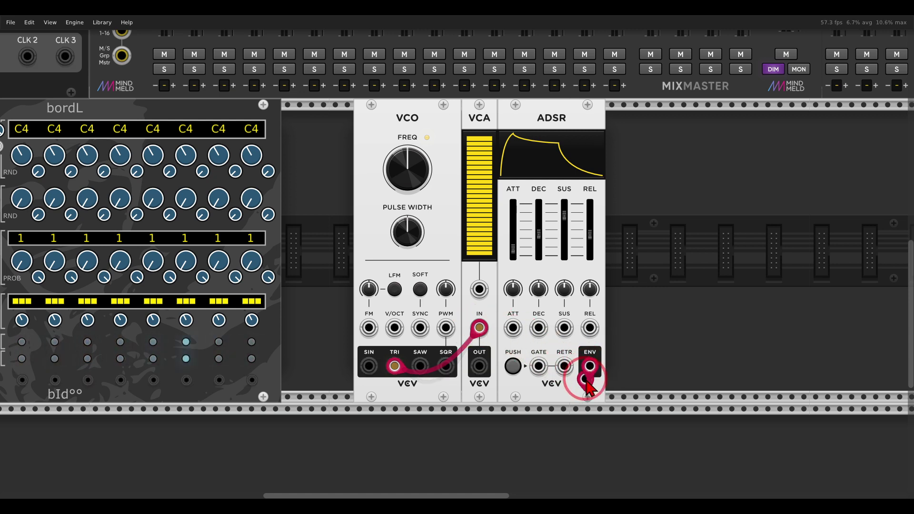
left_click_drag(591, 366, 481, 294)
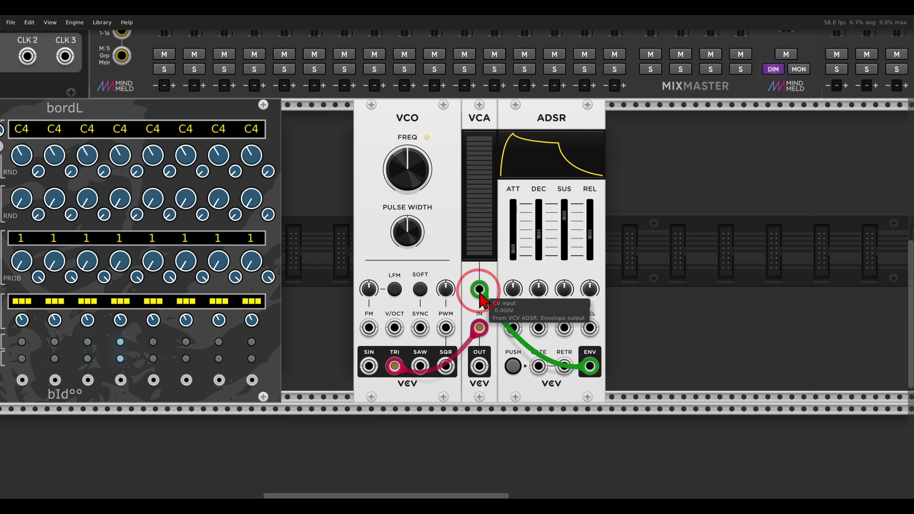
left_click_drag(479, 365, 164, 89)
scroll(278, 179, "down", 10)
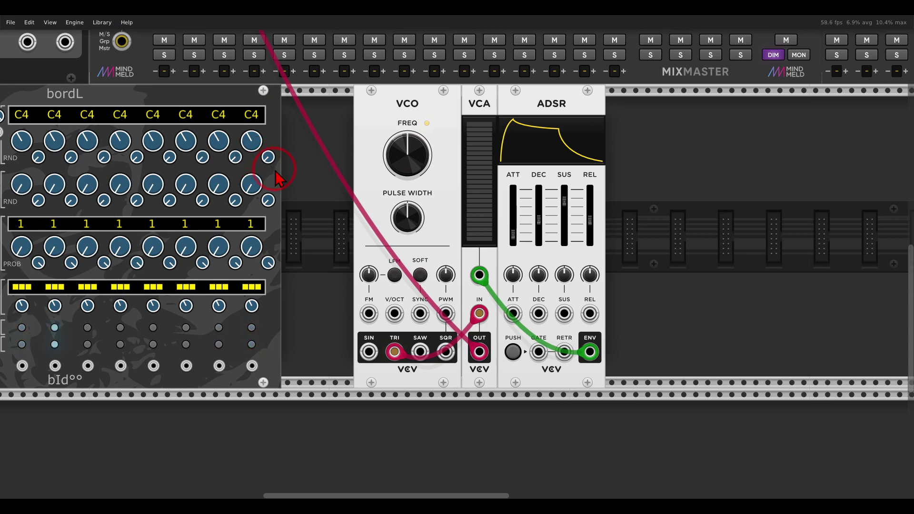
- Patch bordL's gate output to the ADSR gate input and its pitch output to the VCO's V/OCT input
left_click_drag(292, 219, 541, 201)
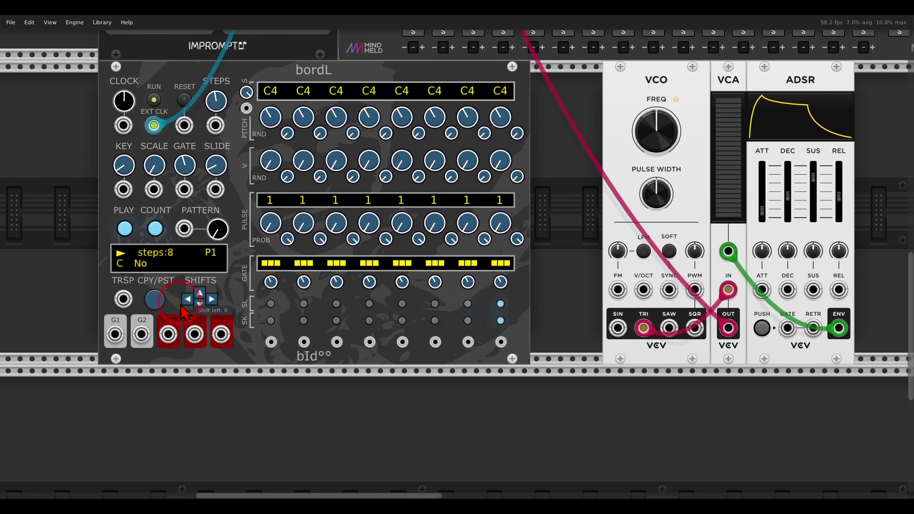
left_click_drag(168, 334, 788, 328)
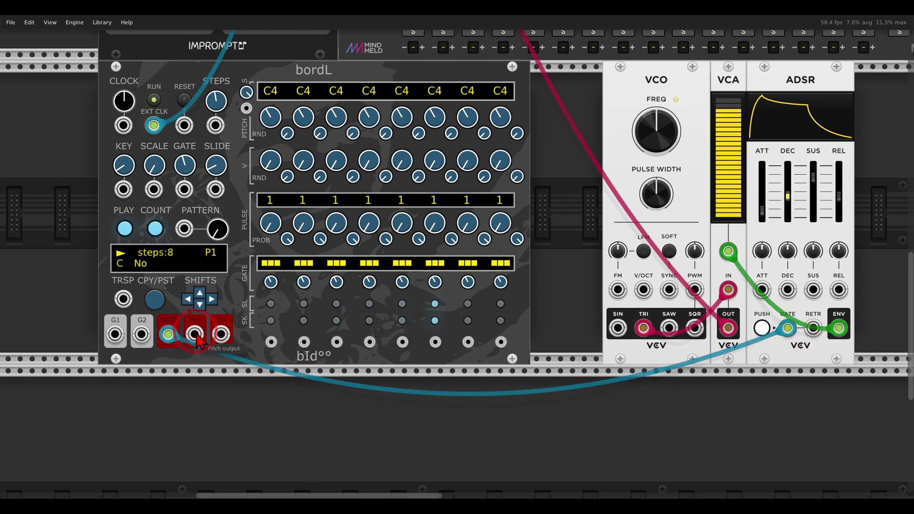
left_click_drag(195, 334, 644, 289)
- Set the bordL sequencer's key to E and its scale to Aeolian
left_click_drag(598, 272, 573, 292)
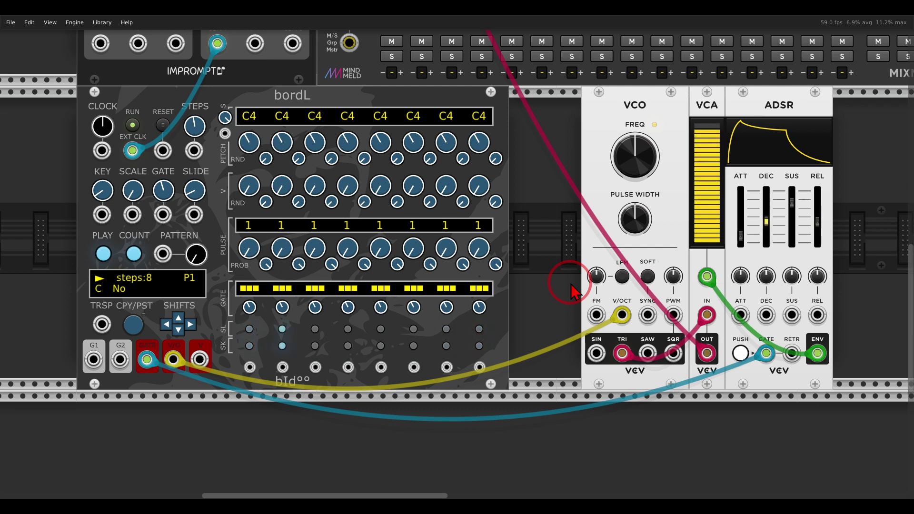
left_click(100, 251)
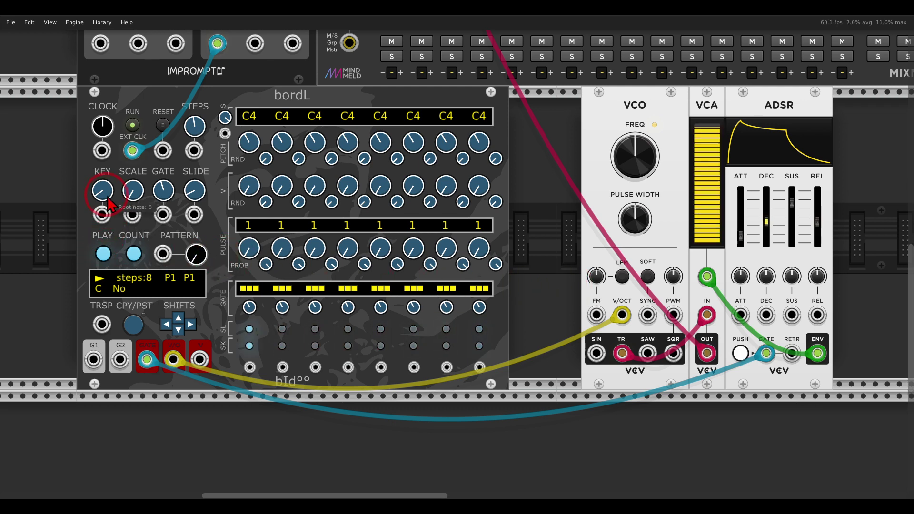
left_click_drag(106, 192, 99, 147)
left_click_drag(133, 196, 134, 176)
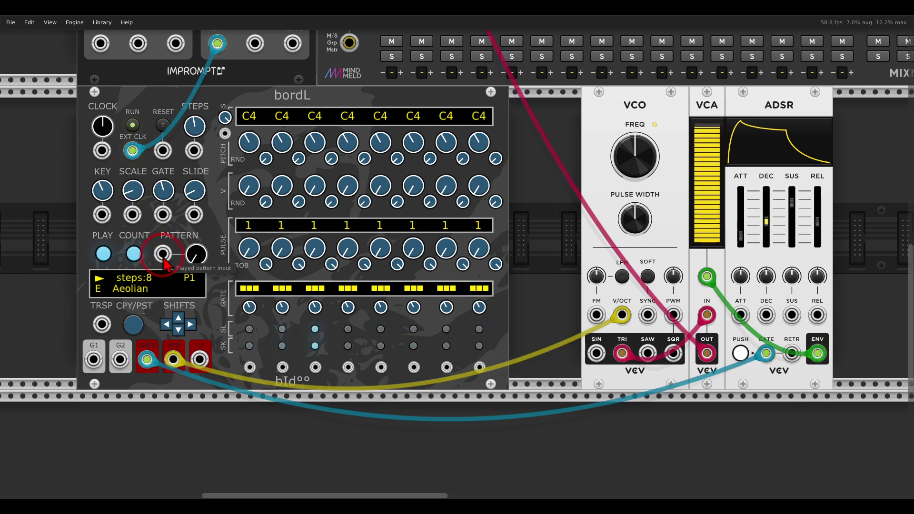
- Randomize the bordL step pitches and narrow their range with the pitch sensitivity control
right_click(261, 96)
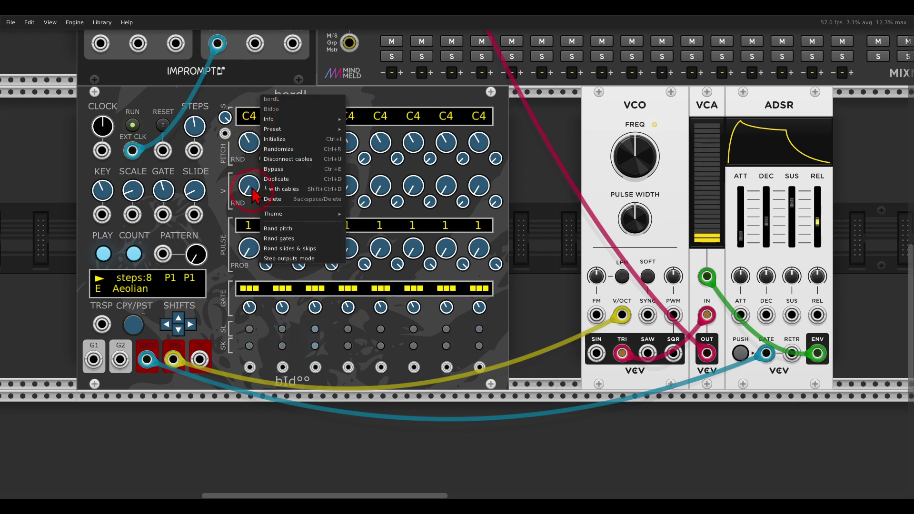
left_click(289, 229)
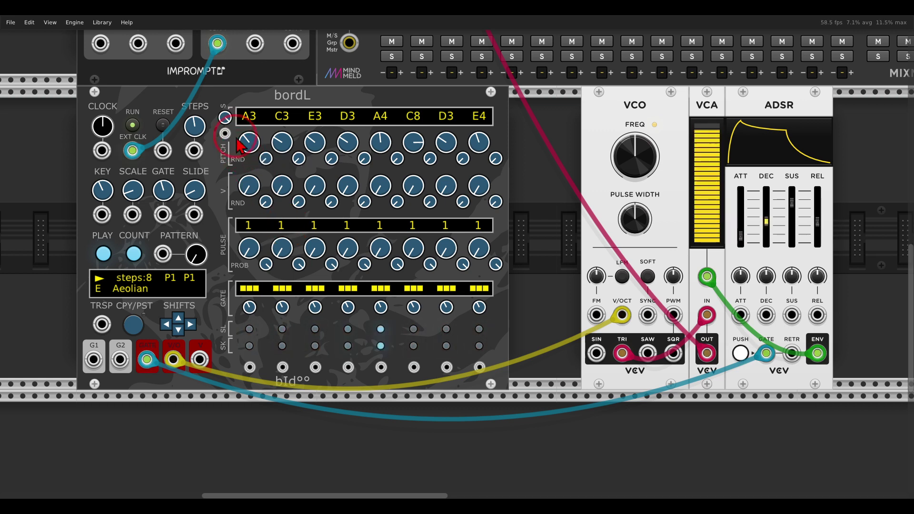
left_click(226, 117)
left_click_drag(230, 102, 237, 207)
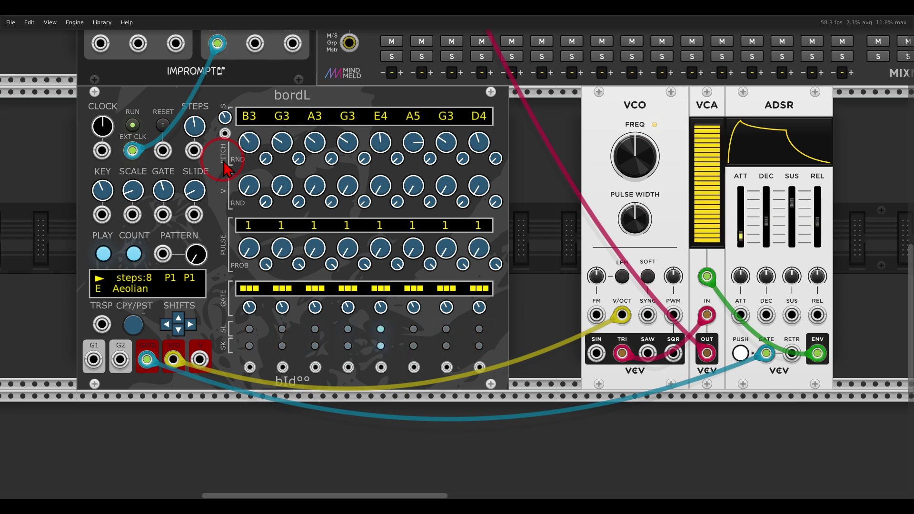
- Set the bordL sequencer's step count to 12
left_click_drag(195, 127, 200, 93)
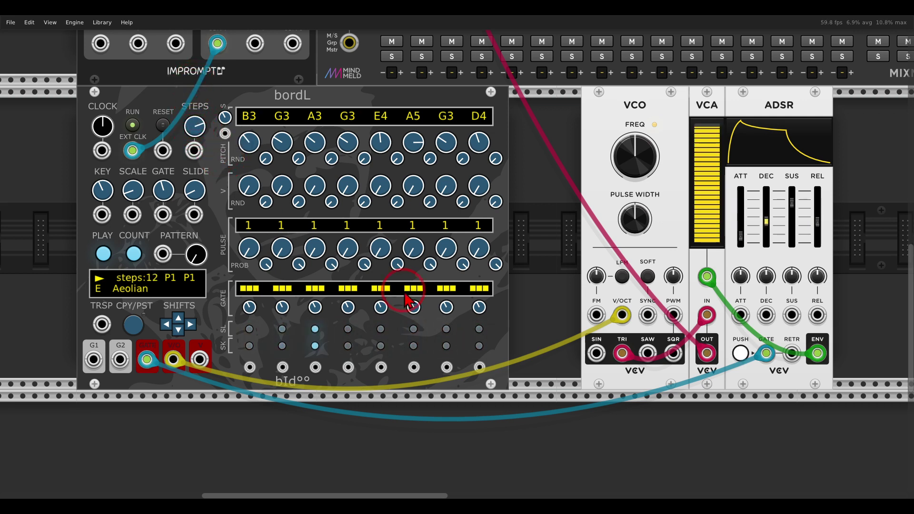
mouse_move(496, 307)
left_mouse_down()
mouse_move(293, 291)
mouse_move(310, 374)
mouse_move(506, 329)
left_mouse_up()
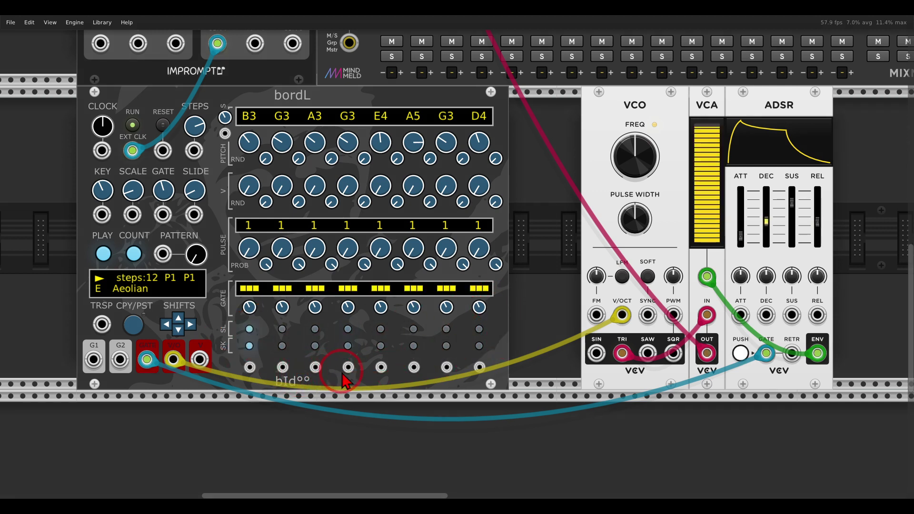
mouse_move(352, 321)
left_mouse_down()
mouse_move(303, 315)
mouse_move(243, 372)
mouse_move(353, 369)
mouse_move(354, 322)
left_mouse_up()
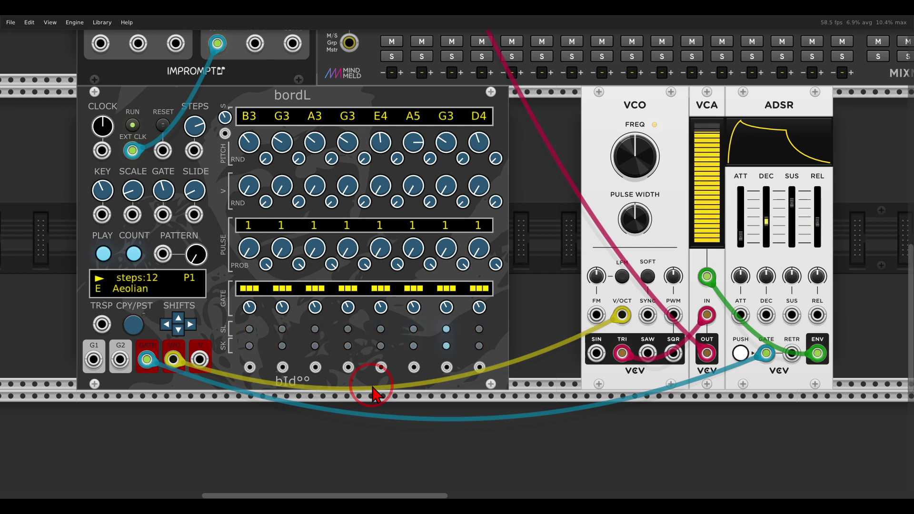
- Add a Bogaudio LLFO directly before the VCO and a Bogaudio S&H directly after the ADSR
right_click(548, 246)
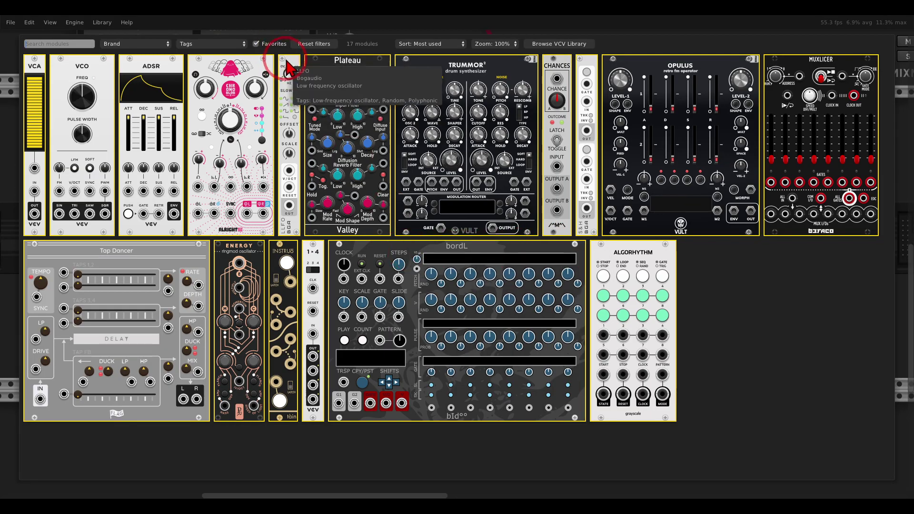
left_click_drag(289, 66, 565, 204)
scroll(456, 220, "up", 3)
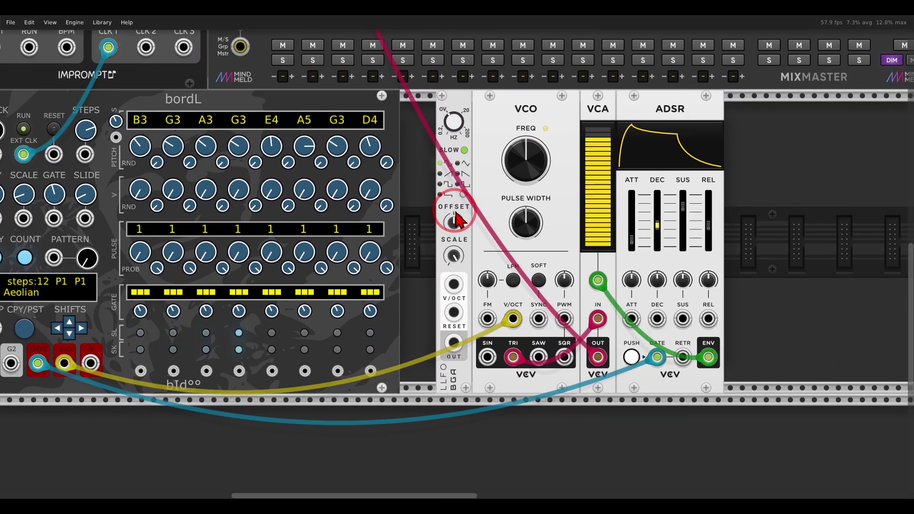
right_click(752, 247)
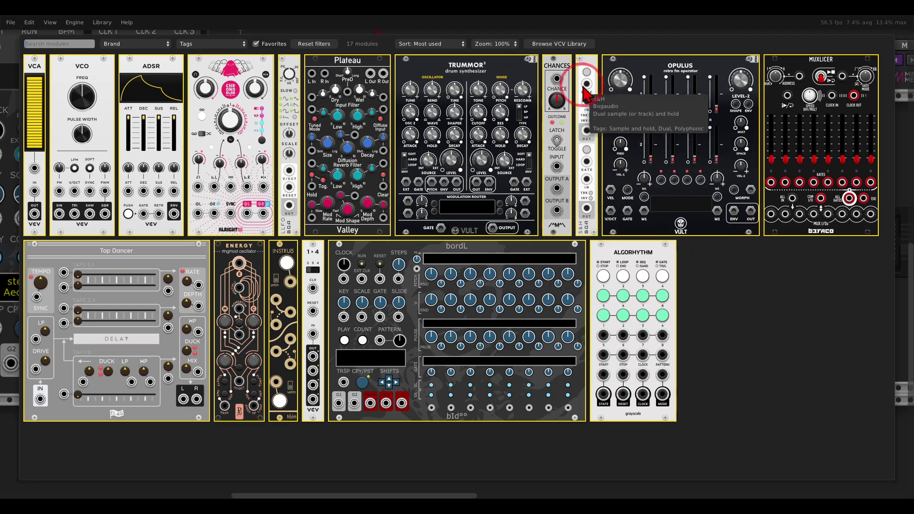
left_click(583, 83)
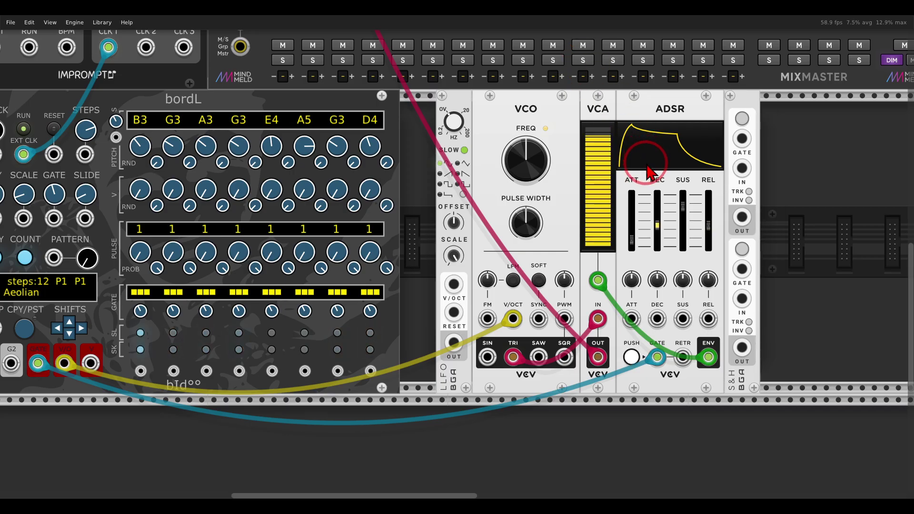
- Patch a second cable from the bordL gate output to the S&H's first gate input
scroll(649, 180, "right", 3)
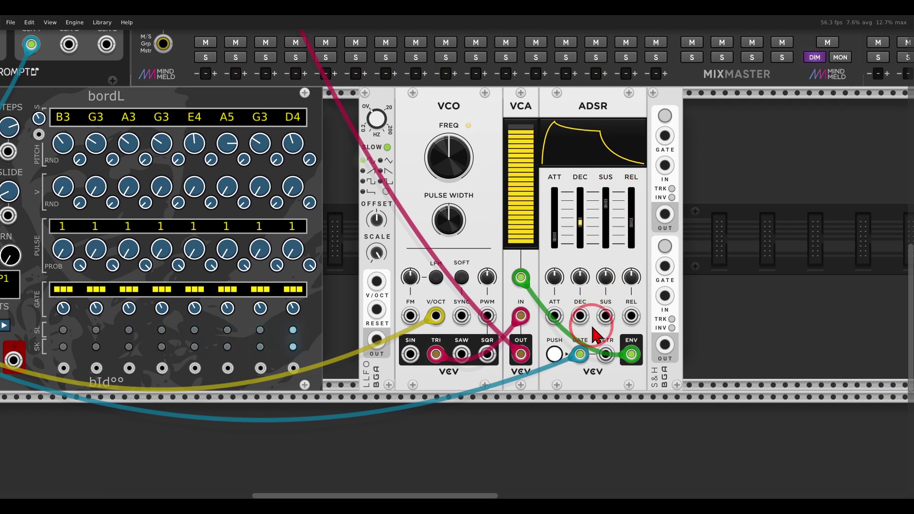
left_click_drag(580, 354, 674, 139)
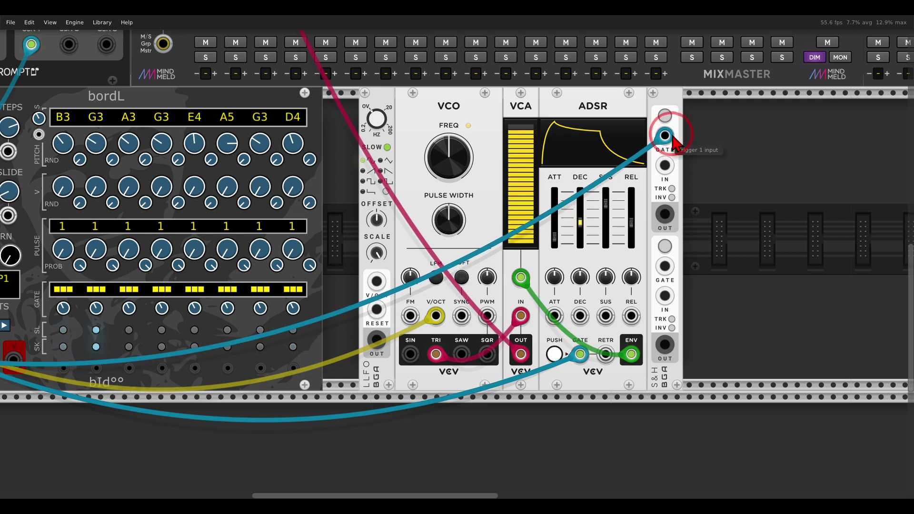
scroll(674, 139, "right", 3)
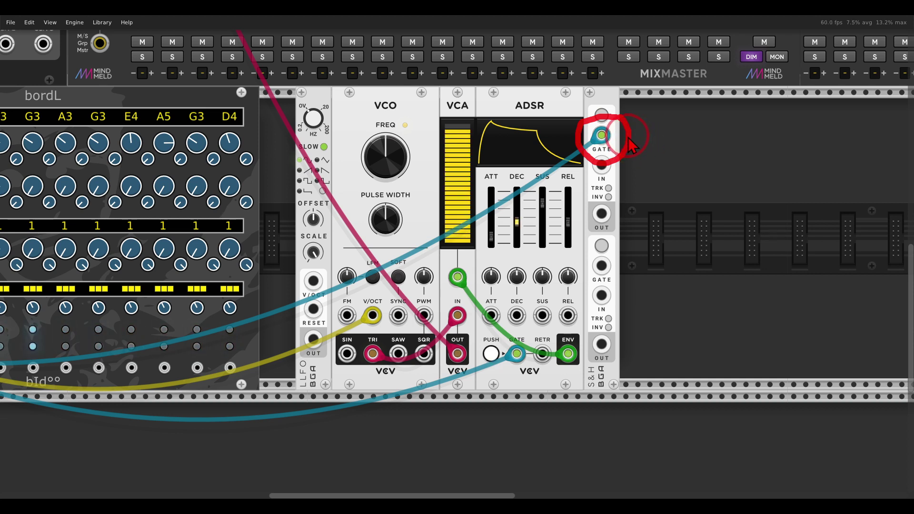
mouse_move(628, 137)
left_mouse_down()
mouse_move(638, 138)
mouse_move(671, 205)
mouse_move(618, 260)
mouse_move(636, 244)
mouse_move(619, 260)
mouse_move(643, 271)
left_mouse_up()
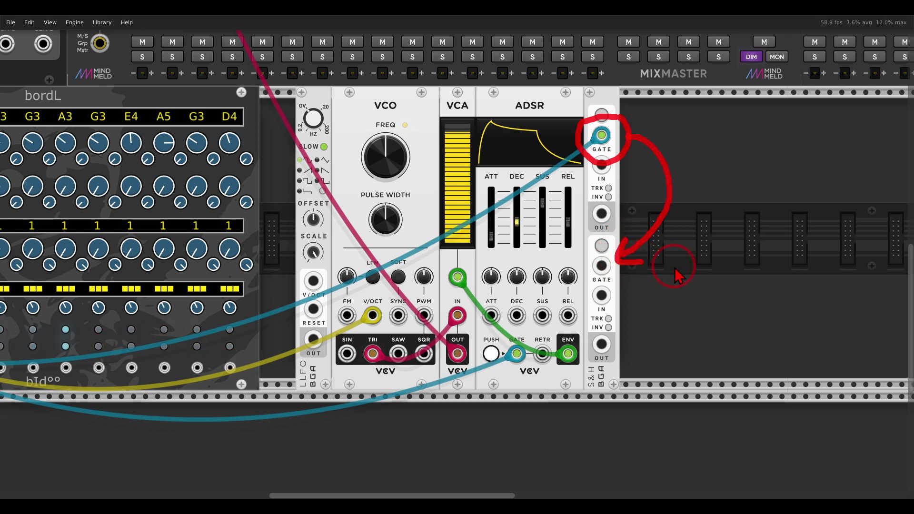
key("Escape")
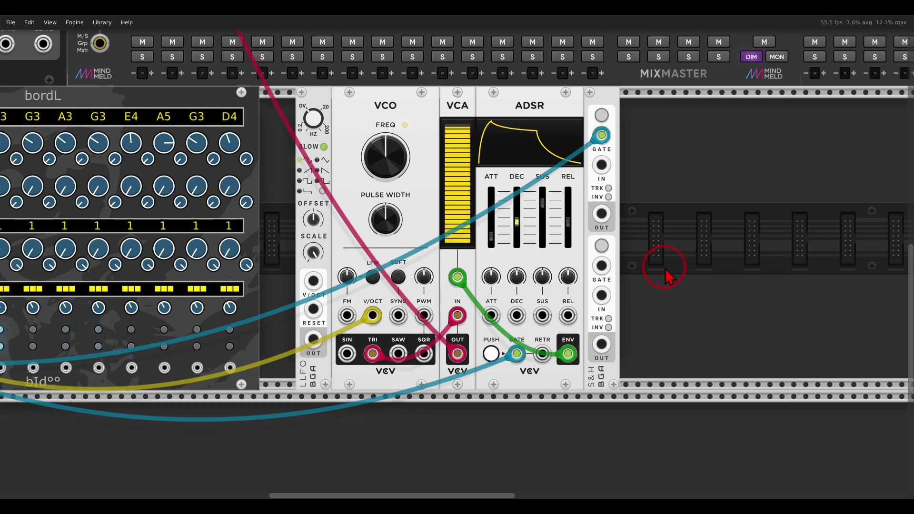
- Lower the ADSR's sustain and modulate its attack and decay from the first and second S&H outputs respectively
left_click_drag(541, 199, 541, 292)
left_click_drag(602, 214, 510, 289)
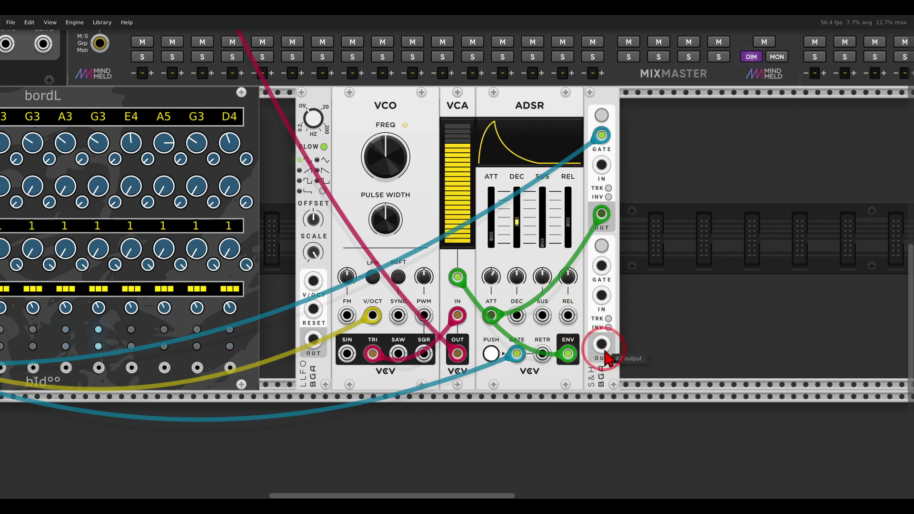
left_click_drag(602, 344, 517, 315)
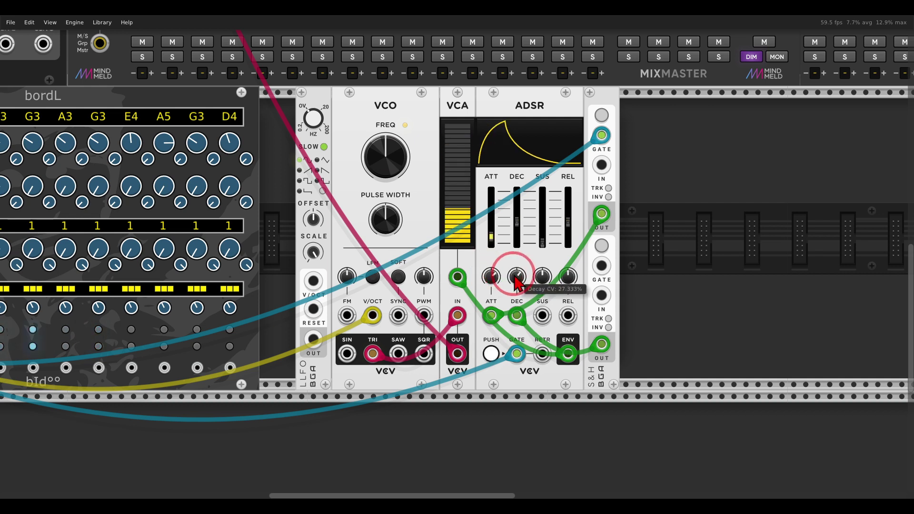
- Patch the LLFO output into the VCO's FM input, with the LFO frequency at about 10 Hz and a very slight modulation amount
scroll(460, 218, "left", 3)
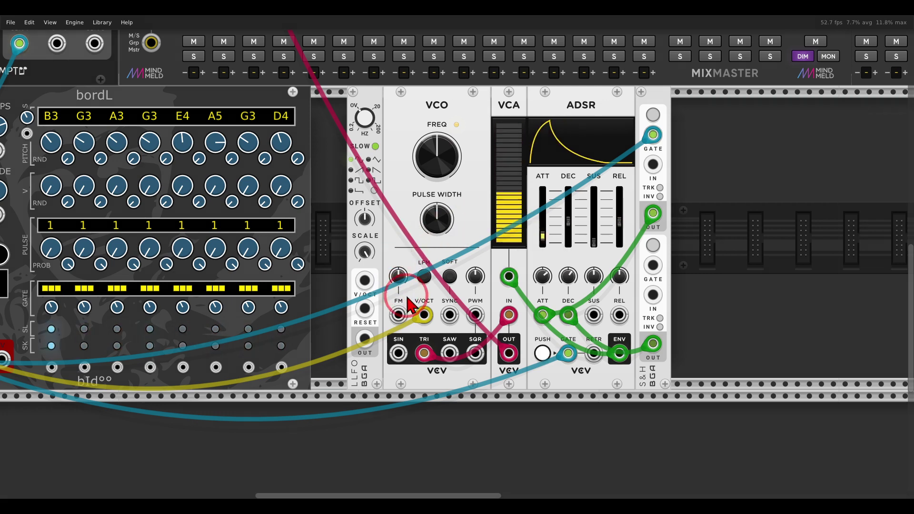
mouse_move(409, 300)
left_mouse_down()
mouse_move(421, 333)
mouse_move(412, 305)
left_mouse_up()
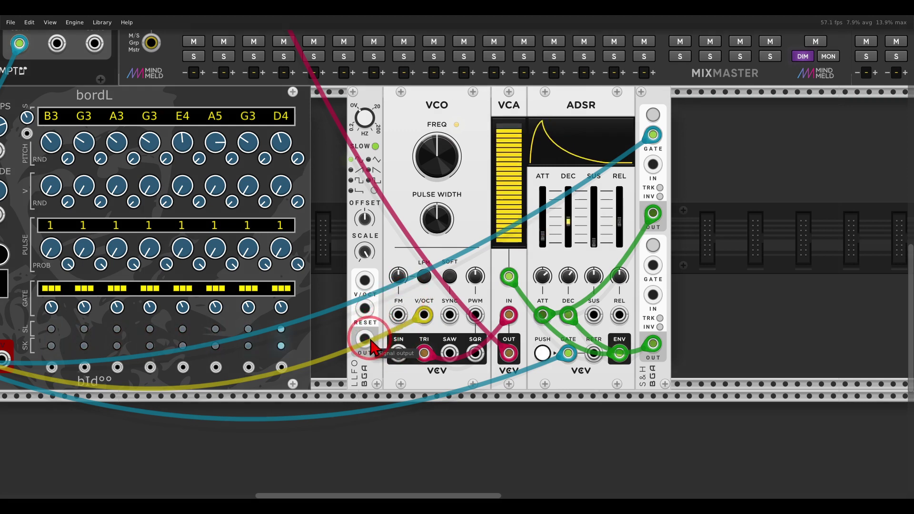
left_click_drag(364, 339, 394, 324)
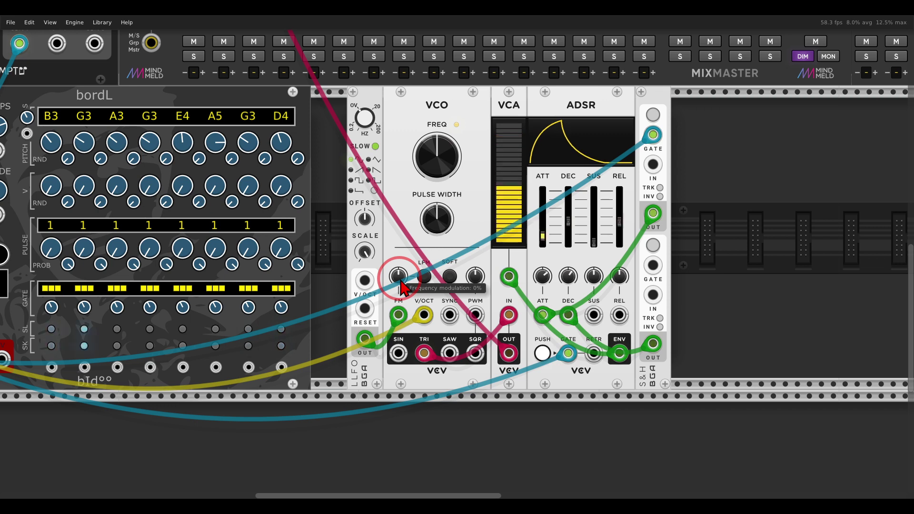
left_click_drag(366, 123, 350, 80)
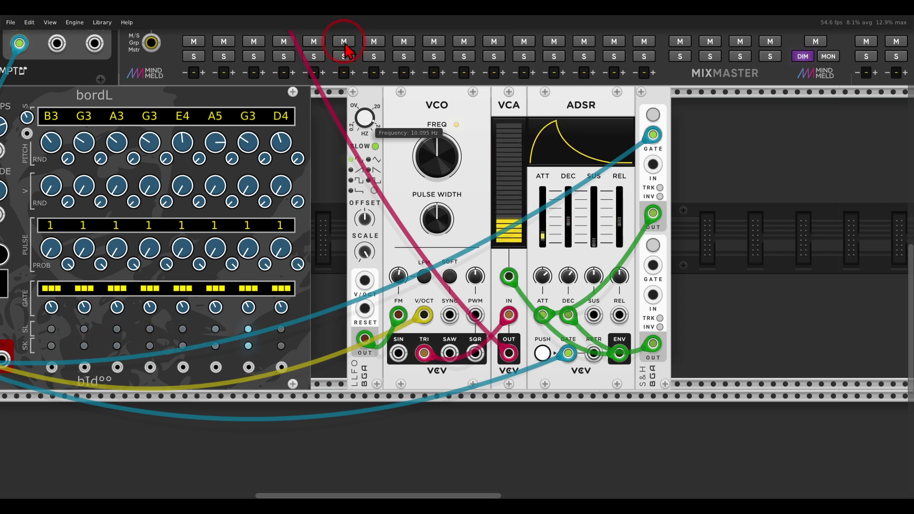
left_click(400, 278)
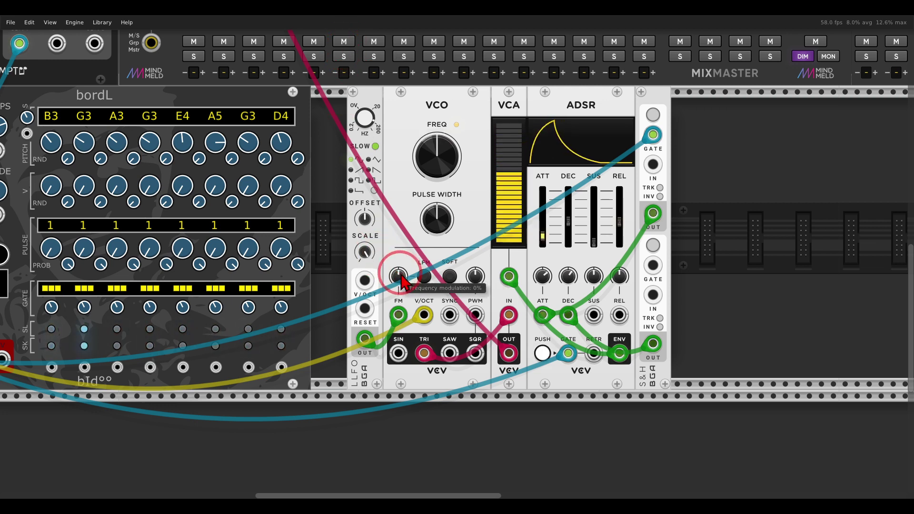
left_click_drag(401, 276, 665, 231)
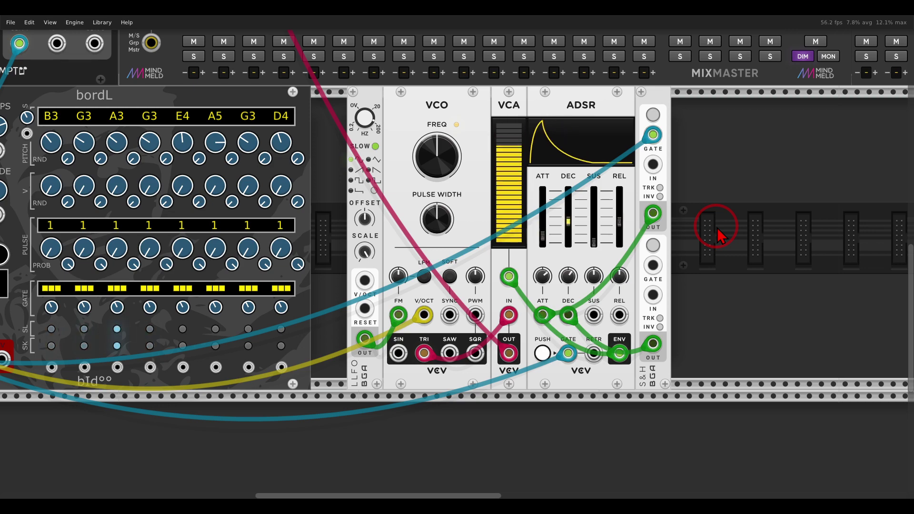
- Raise mixer channel 1's send to the Verb aux to about -18 dB on the AuxSpander
scroll(752, 164, "up", 10)
scroll(751, 164, "right", 10)
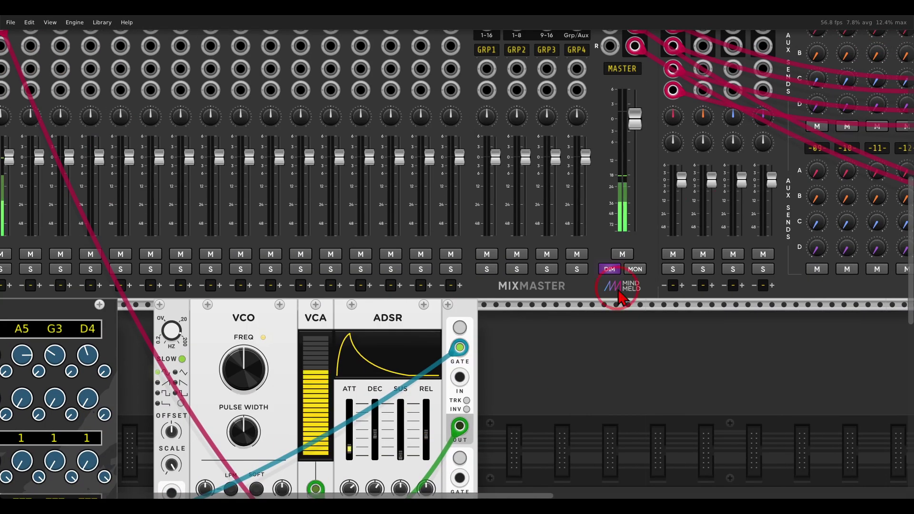
mouse_move(702, 133)
left_mouse_down()
mouse_move(694, 78)
mouse_move(701, 131)
left_mouse_up()
mouse_move(705, 139)
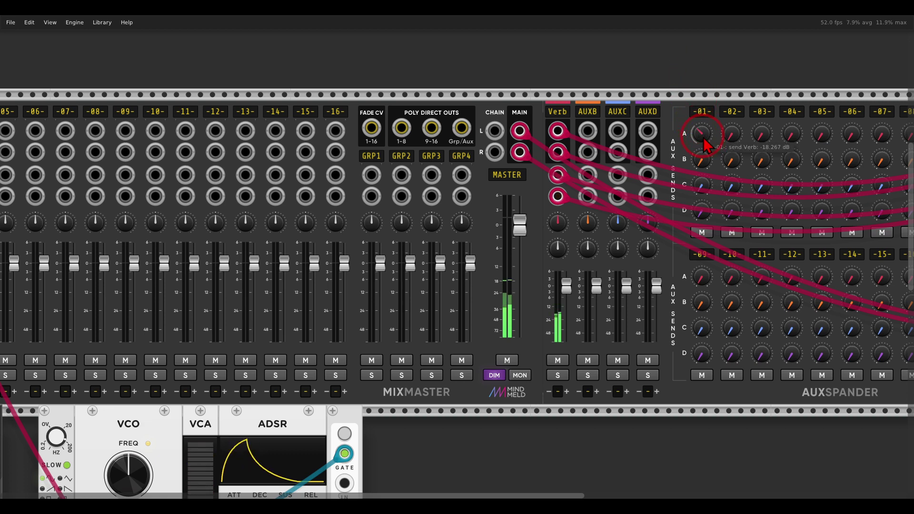
scroll(255, 374, "right", 5)
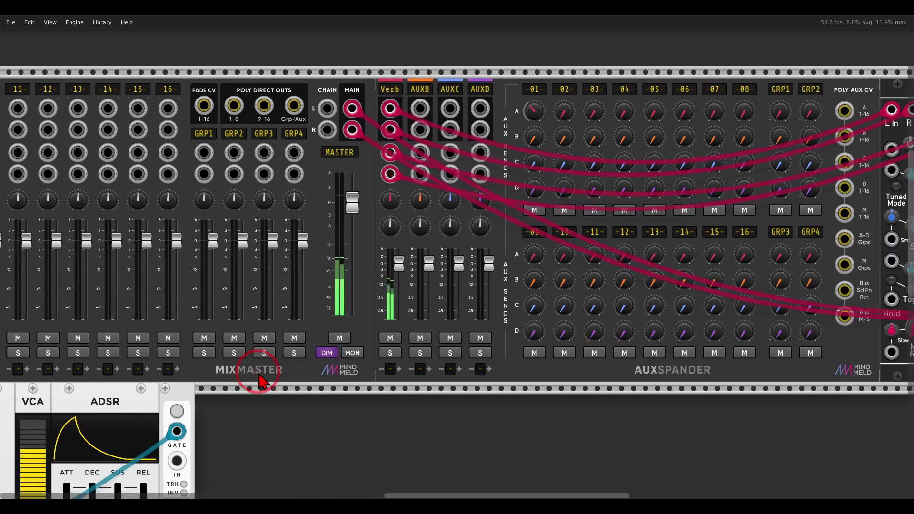
scroll(665, 262, "right", 2)
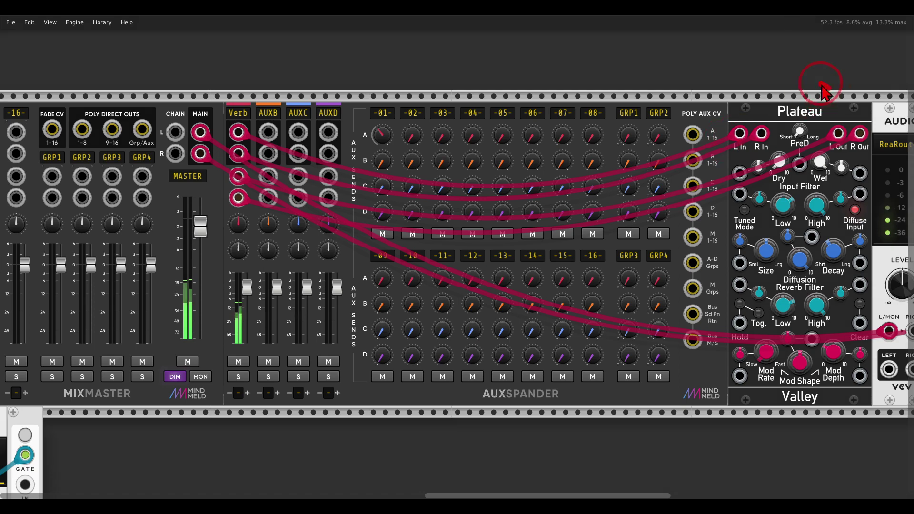
scroll(229, 422, "left", 11)
scroll(228, 423, "down", 3)
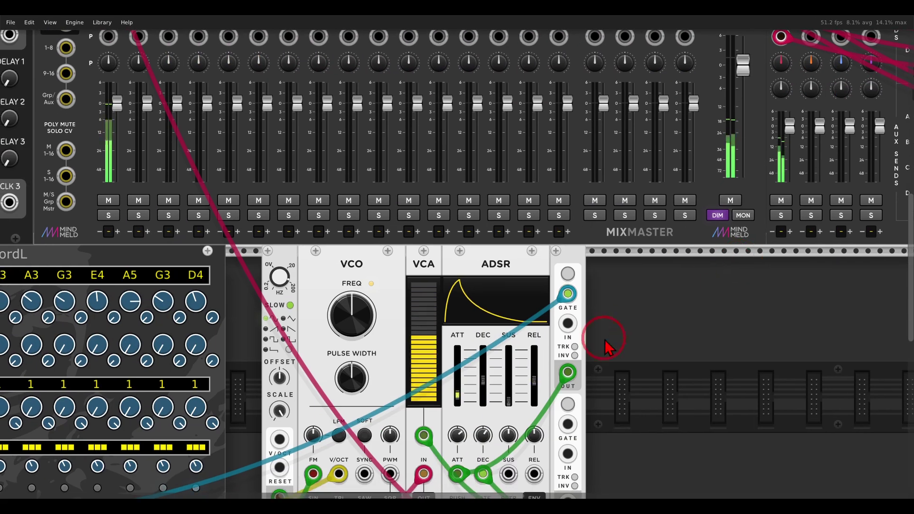
left_click_drag(607, 348, 685, 208)
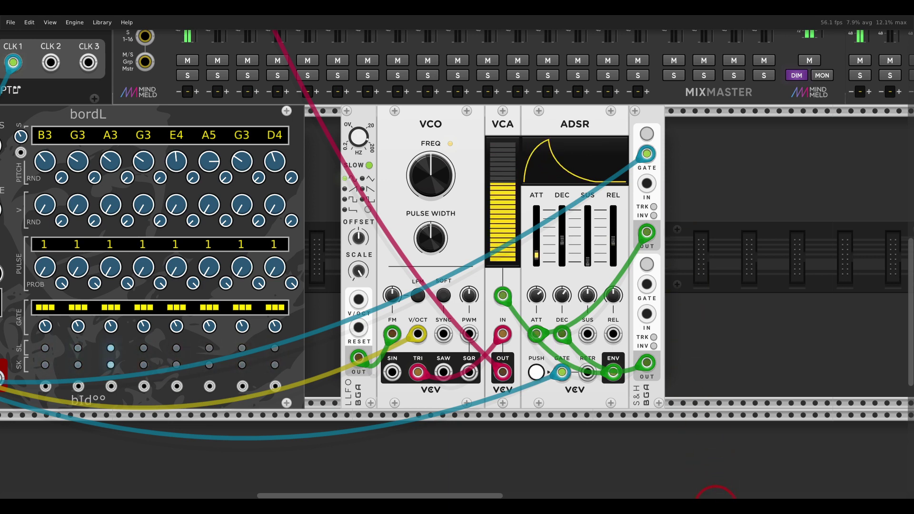
left_click(716, 497)
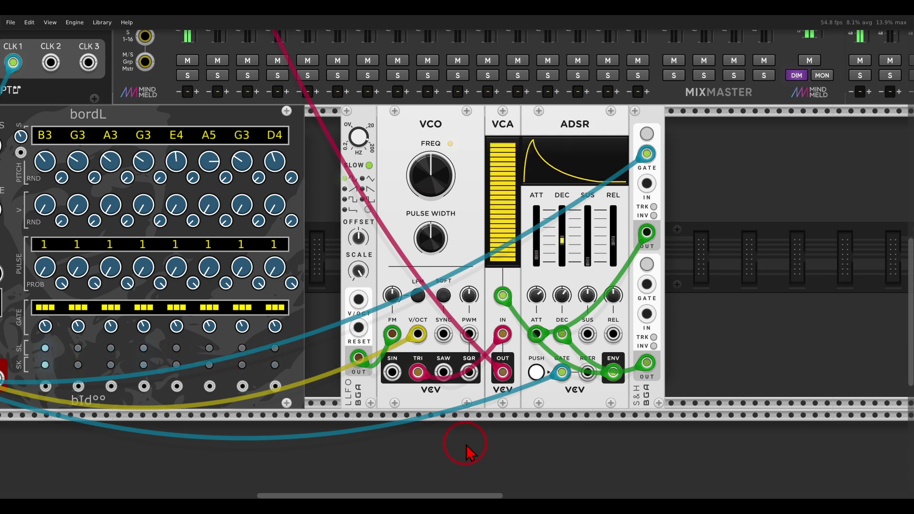
- Set the bordL pulse count to 2 on the third step and 3 on the sixth step
left_click_drag(307, 445, 650, 409)
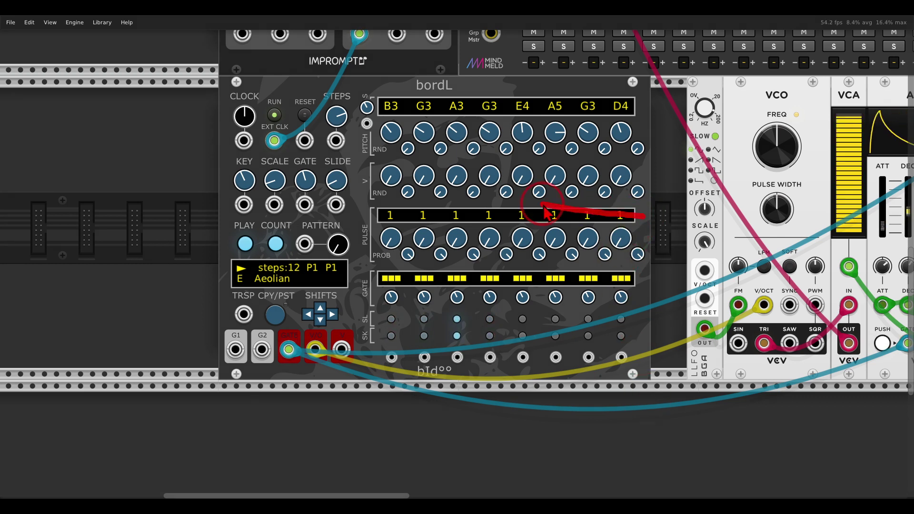
mouse_move(546, 212)
left_mouse_down()
mouse_move(362, 224)
mouse_move(660, 247)
mouse_move(633, 217)
mouse_move(594, 226)
left_mouse_up()
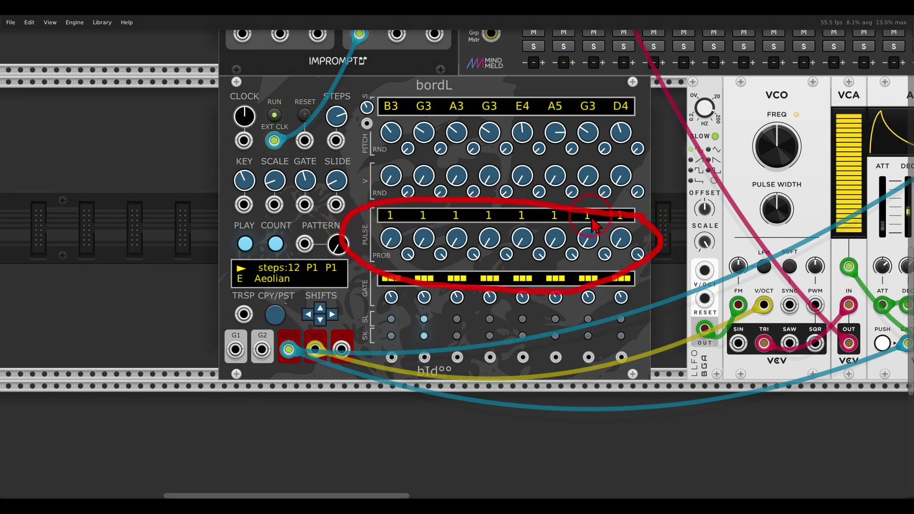
mouse_move(455, 243)
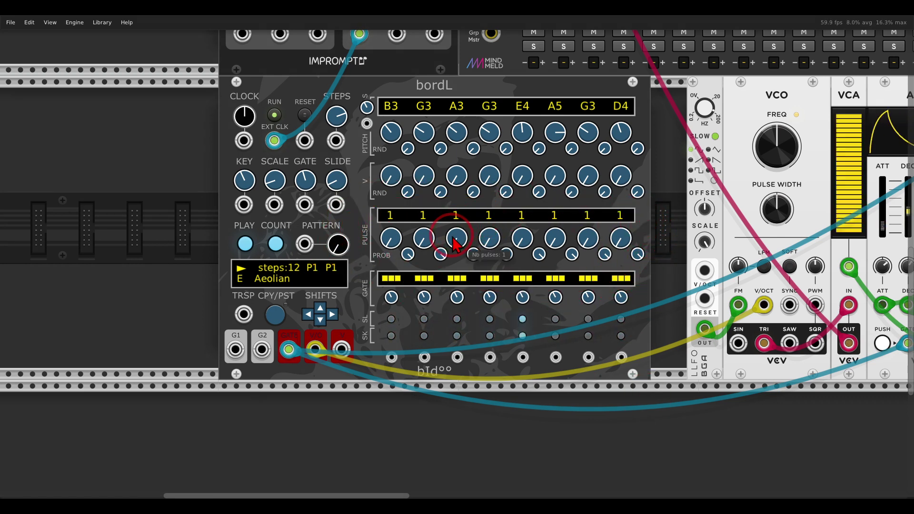
left_click_drag(457, 245, 454, 211)
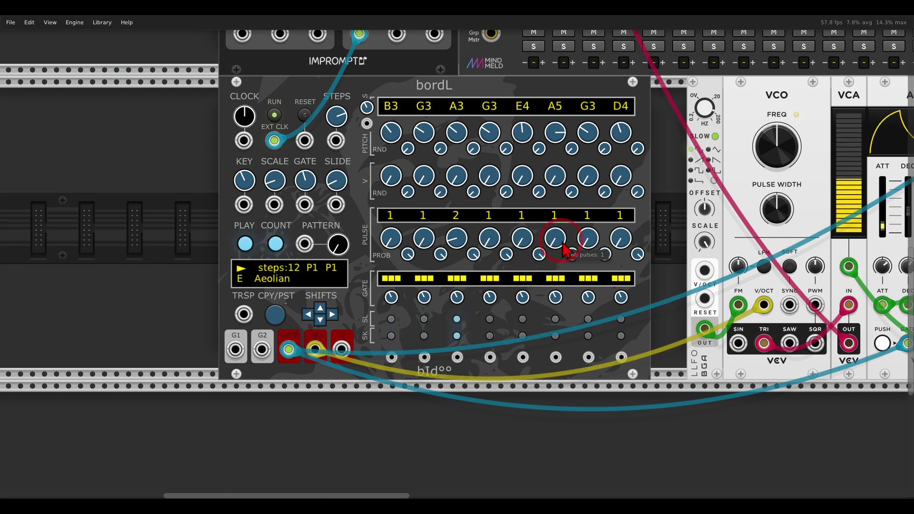
left_click_drag(556, 240, 561, 201)
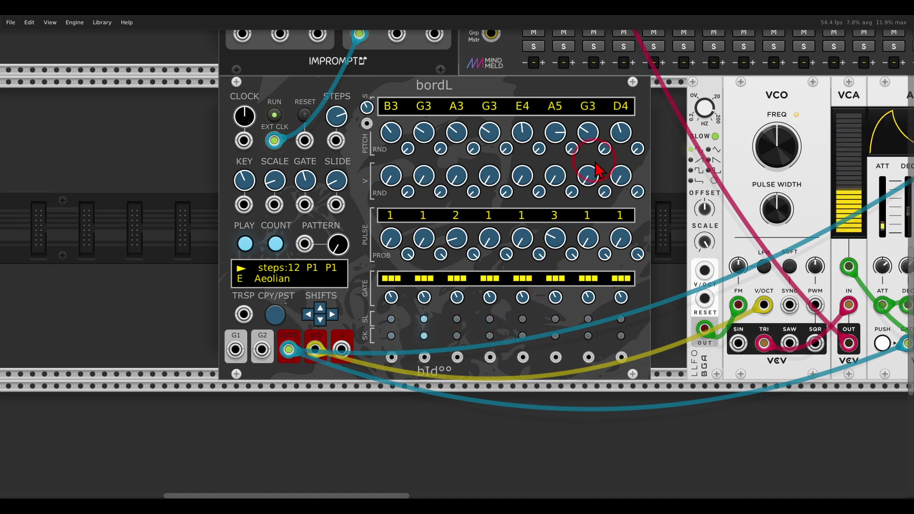
- Raise the pitch randomness and lower the pulse probability on several bordL steps
mouse_move(644, 137)
left_mouse_down()
mouse_move(409, 139)
mouse_move(419, 166)
mouse_move(629, 164)
mouse_move(651, 153)
left_mouse_up()
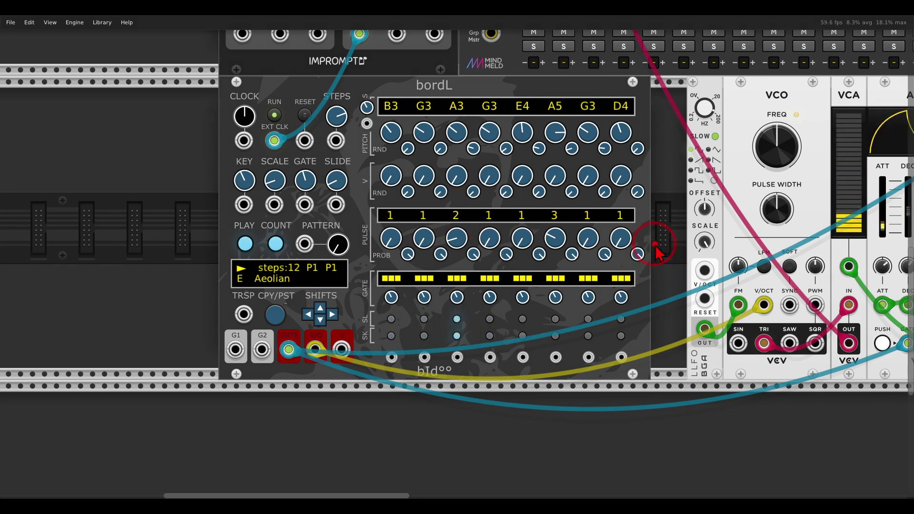
mouse_move(656, 244)
left_mouse_down()
mouse_move(445, 257)
mouse_move(408, 272)
mouse_move(662, 260)
mouse_move(660, 248)
left_mouse_up()
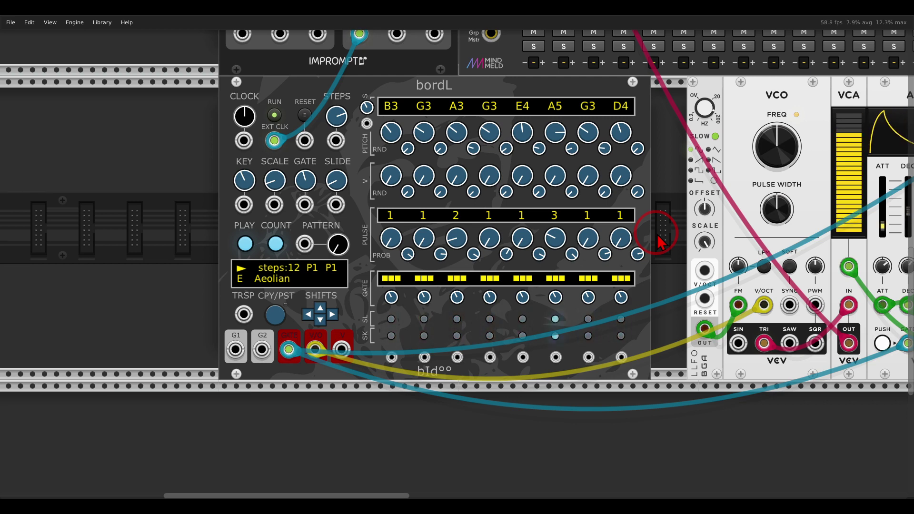
- Rename the first MixMaster channel as VCO
scroll(661, 243, "up", 5)
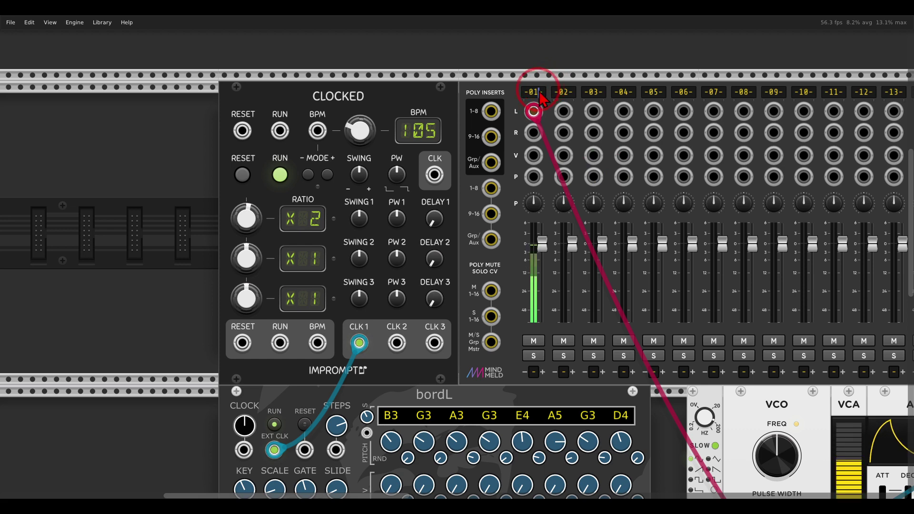
left_click(534, 92)
type("VCO")
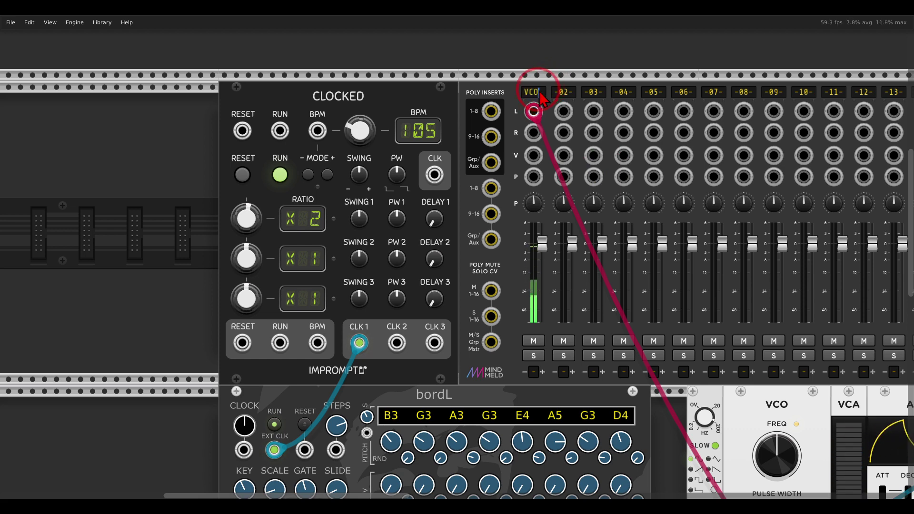
- Add a Vult Trummor 2 drum synthesizer in the empty rack space after the S&H module
scroll(591, 181, "down", 5)
scroll(604, 198, "down", 1)
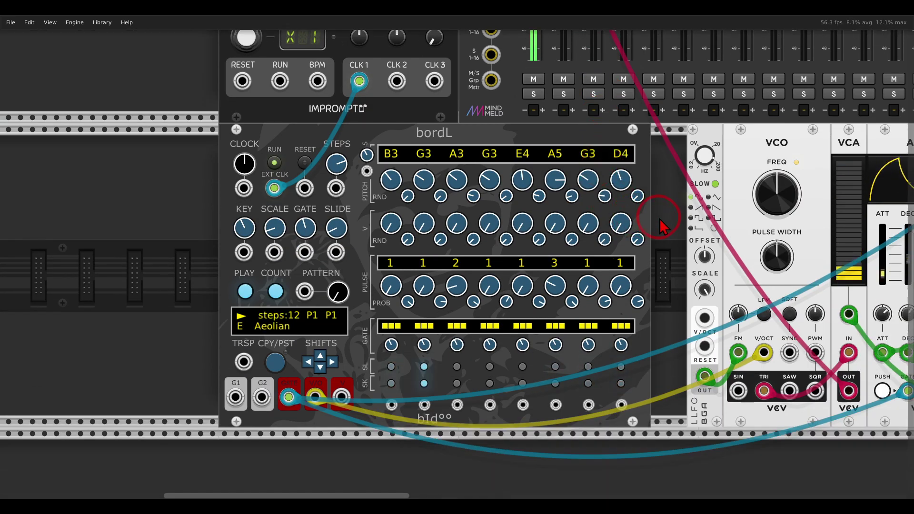
scroll(641, 221, "right", 1)
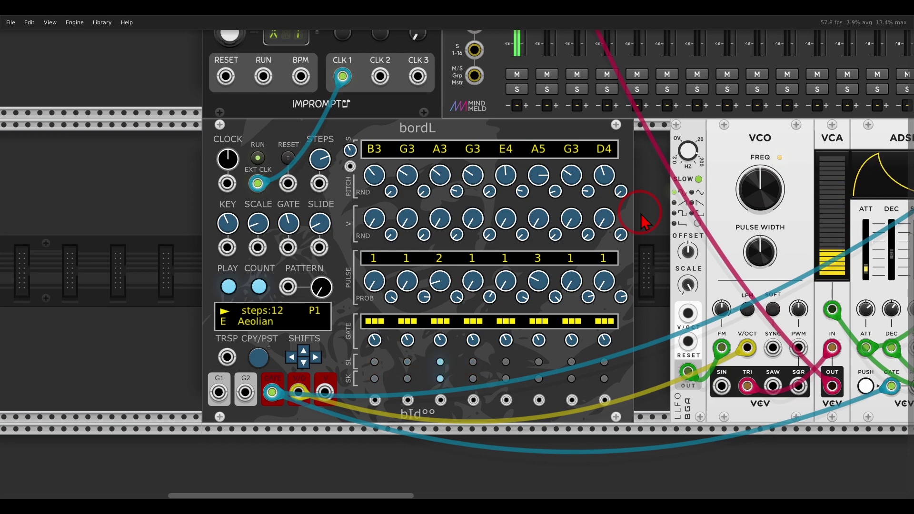
scroll(648, 219, "right", 12)
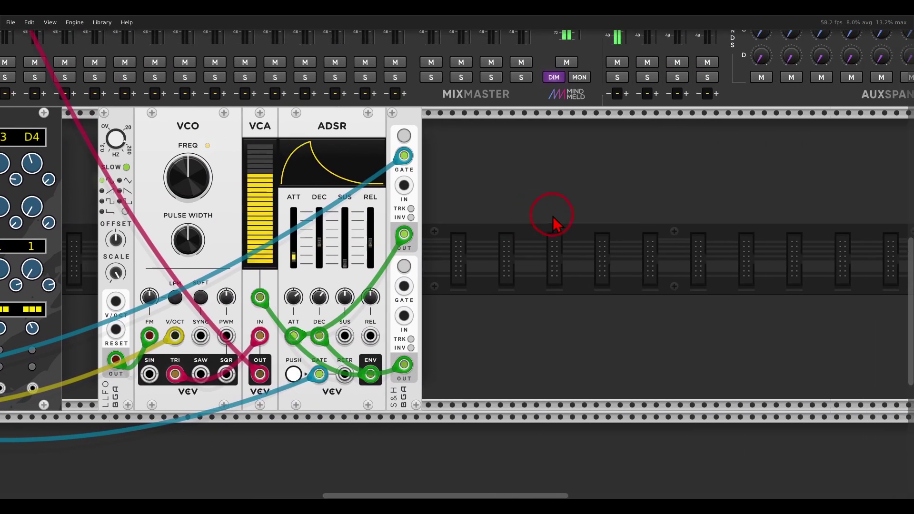
right_click(552, 220)
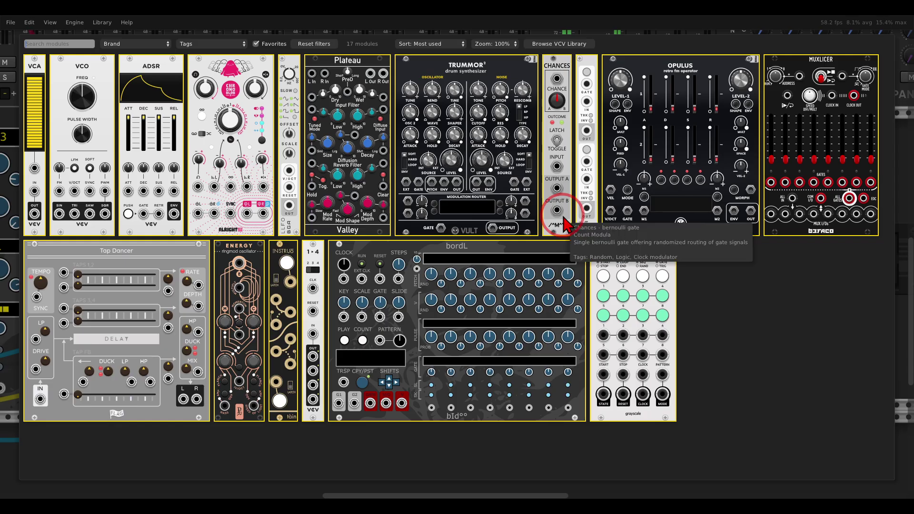
left_click(538, 114)
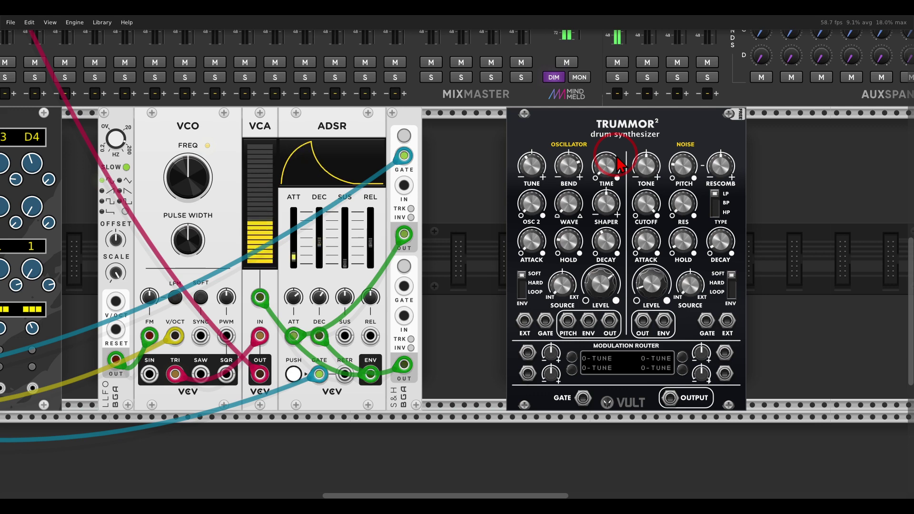
scroll(237, 116, "left", 5)
scroll(236, 116, "up", 2)
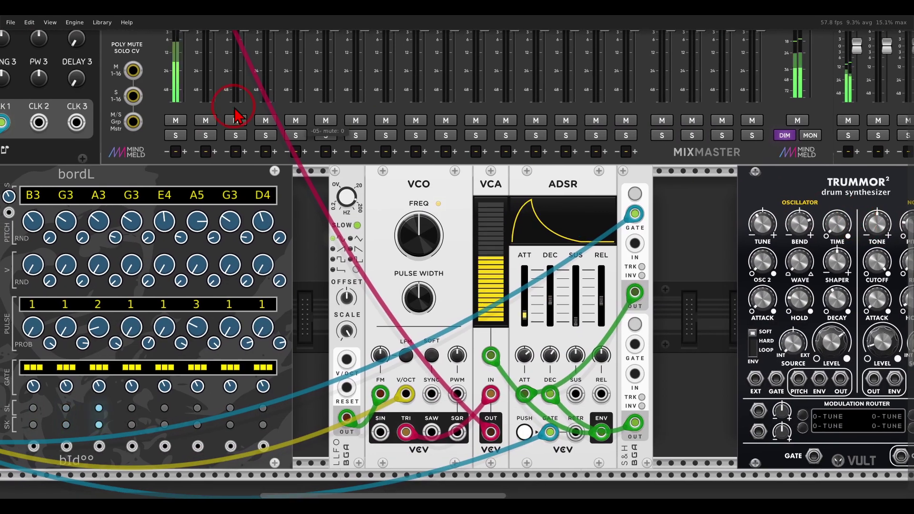
- Load the Melodic user preset on the Trummor 2 drum synthesizer
left_click_drag(673, 245, 350, 207)
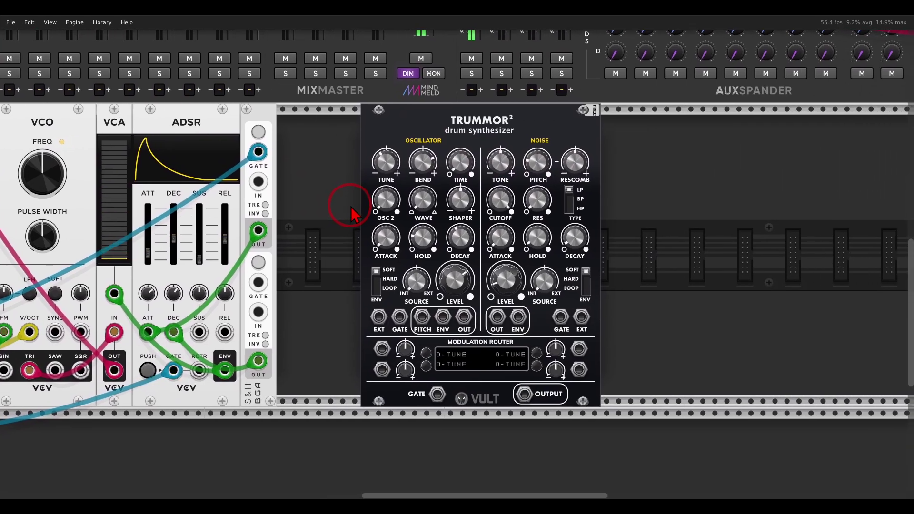
scroll(433, 174, "up", 2)
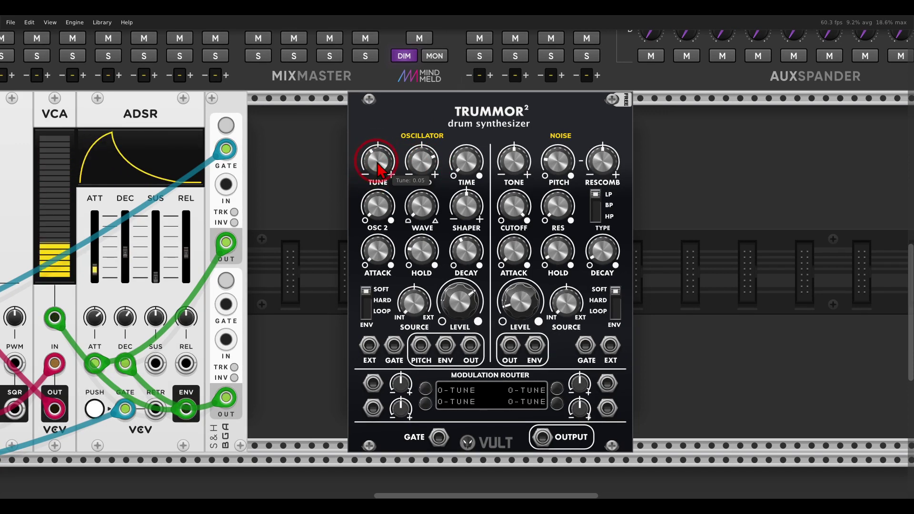
left_click_drag(427, 163, 433, 206)
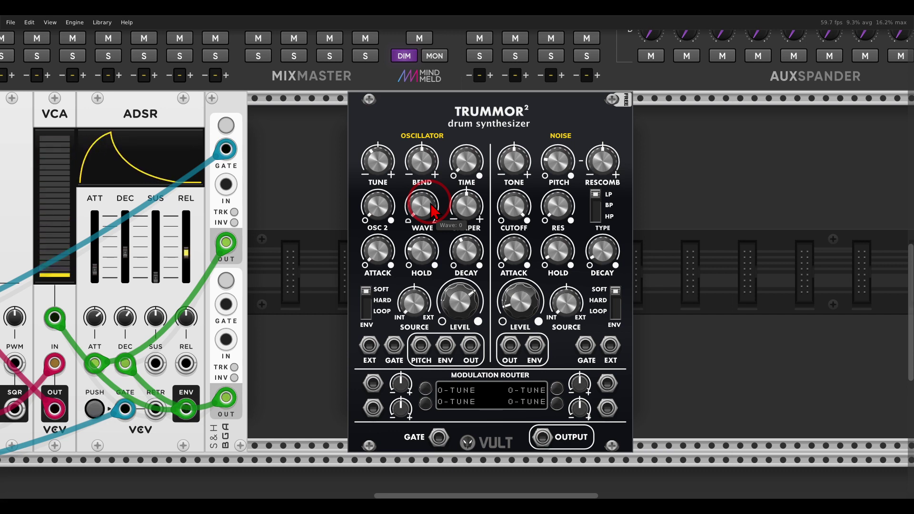
right_click(440, 126)
mouse_move(456, 162)
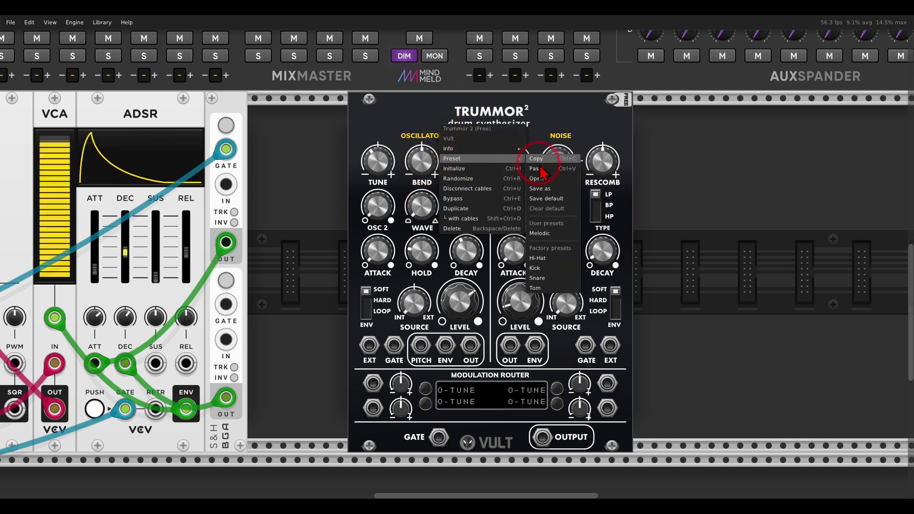
left_click(540, 233)
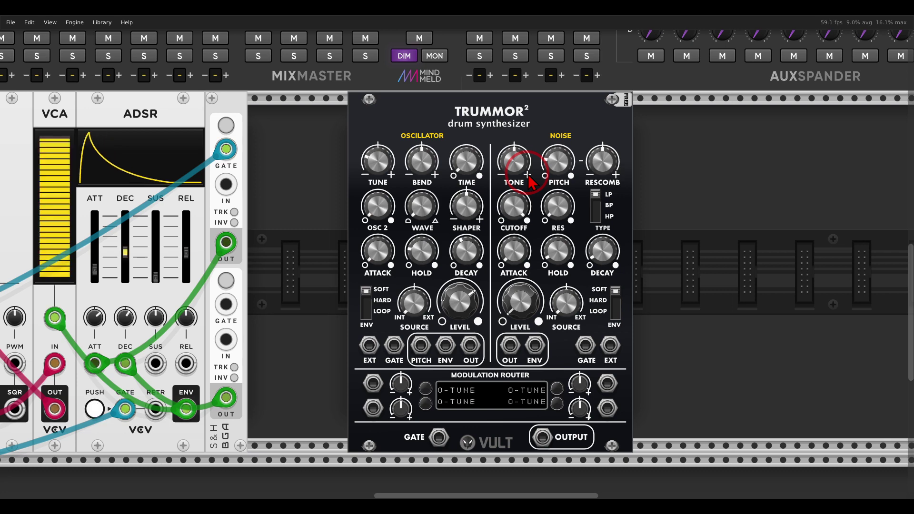
- Patch the sequencer's V/Oct signal into the first modulation router input of Trummor 2 and raise that slot's amount
left_click_drag(306, 262, 514, 214)
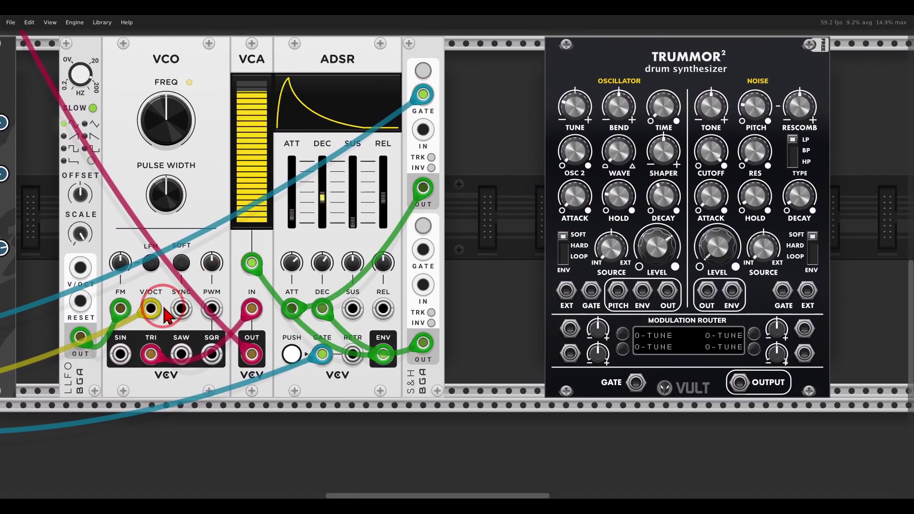
left_click_drag(158, 316, 564, 340)
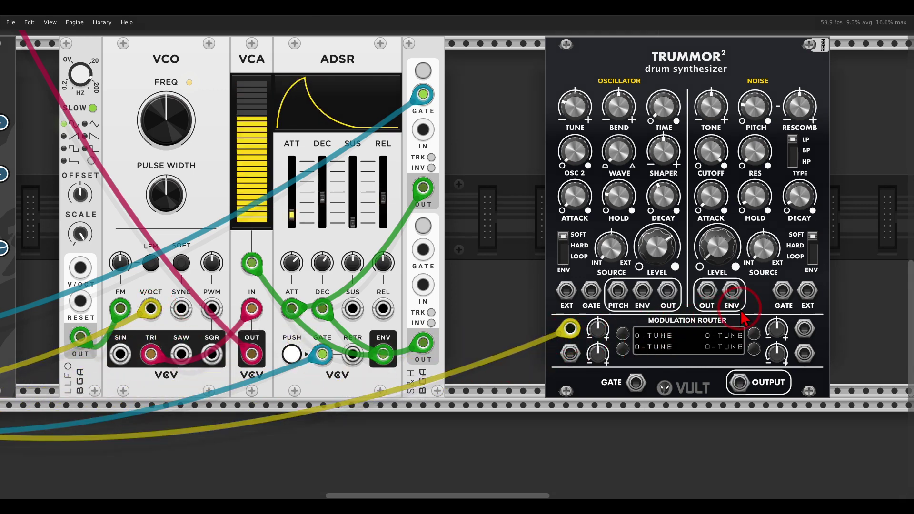
mouse_move(742, 314)
left_mouse_down()
mouse_move(615, 316)
mouse_move(619, 376)
mouse_move(762, 343)
mouse_move(736, 298)
mouse_move(715, 309)
left_mouse_up()
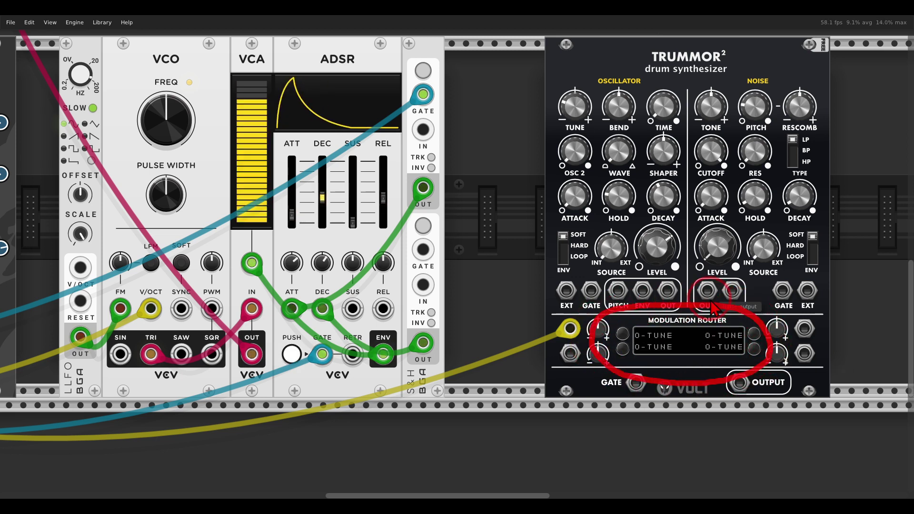
key("Escape")
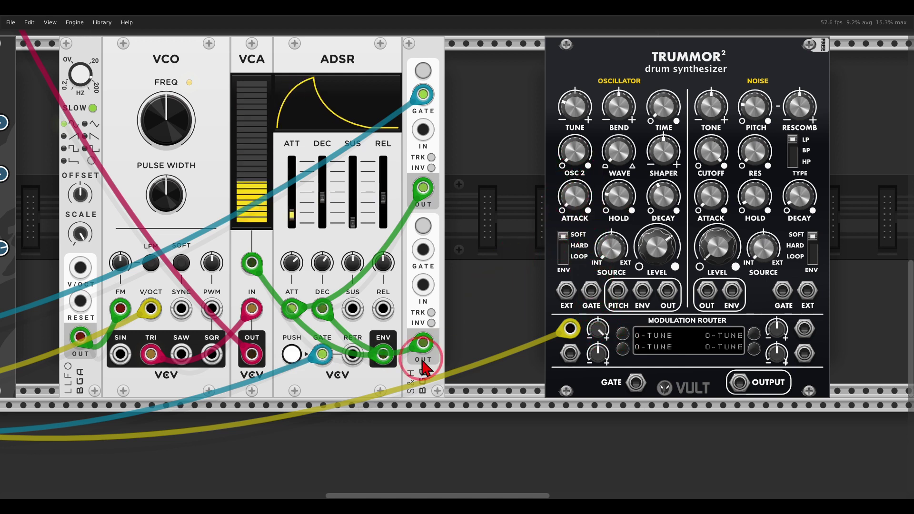
- Patch the bordL gate into the Trummor 2 gate and its main output into MixMaster channel 2, with the VCO channel muted
left_click_drag(322, 354, 636, 383)
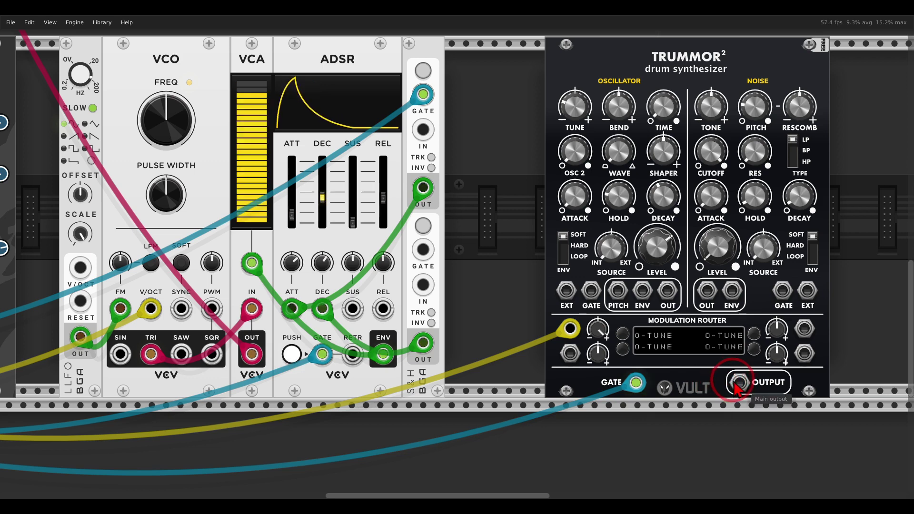
left_click_drag(739, 383, 91, 96)
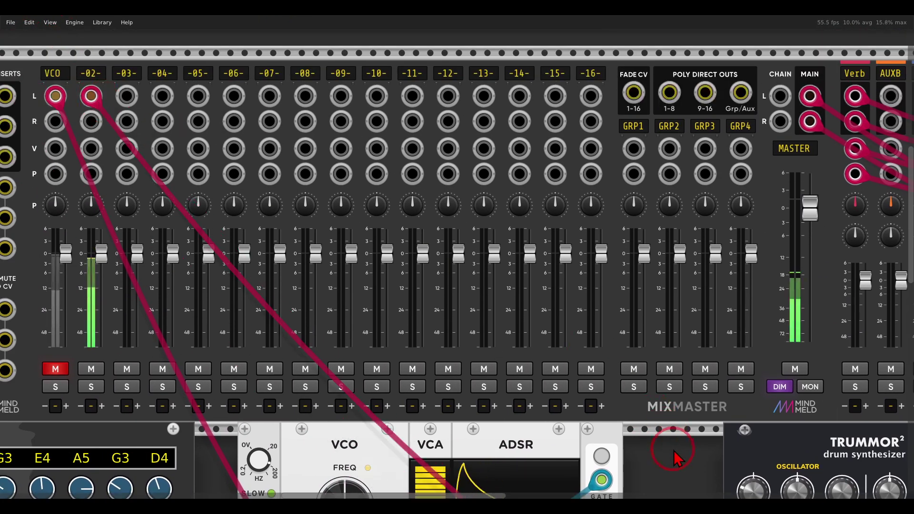
left_click_drag(677, 457, 286, 112)
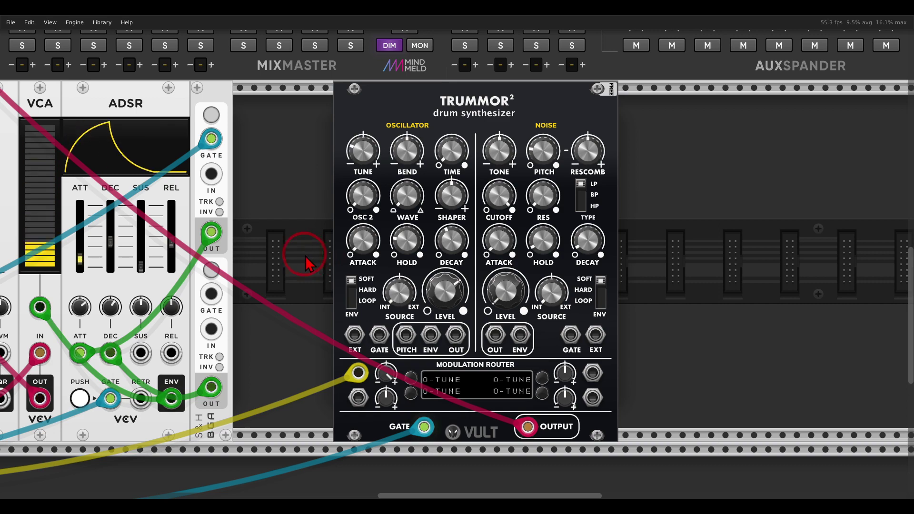
- Randomize the pitches of the bordL sequencer
left_click_drag(307, 263, 837, 255)
left_click_drag(333, 200, 662, 227)
right_click(422, 121)
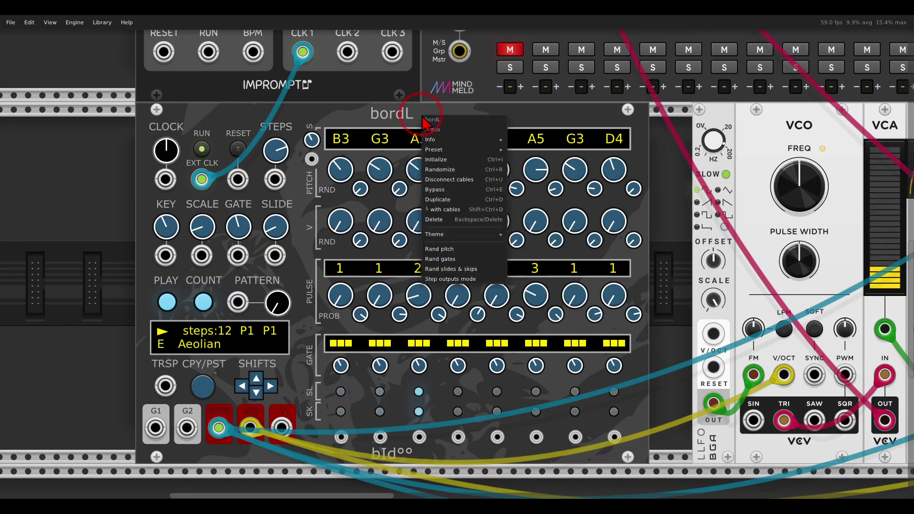
left_click(437, 248)
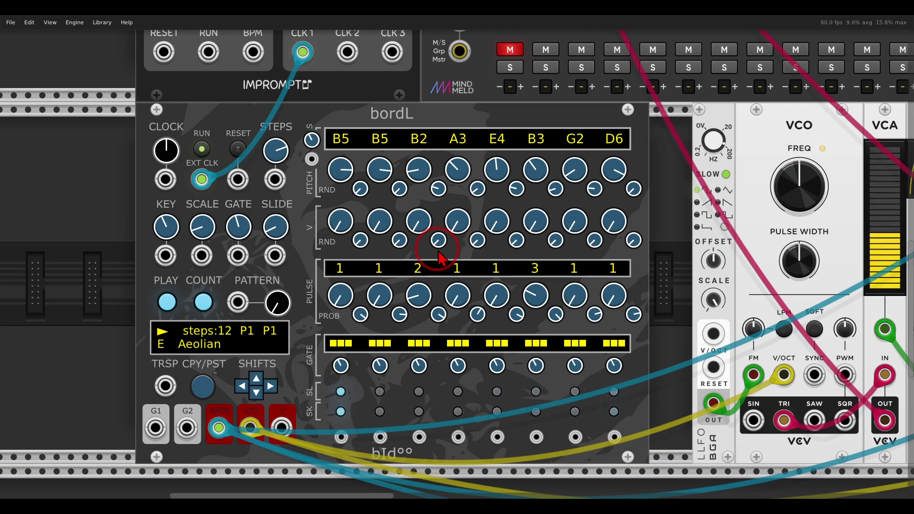
- Adjust the Trummor 2 oscillator decay and turn up its shaper
scroll(438, 258, "right", 15)
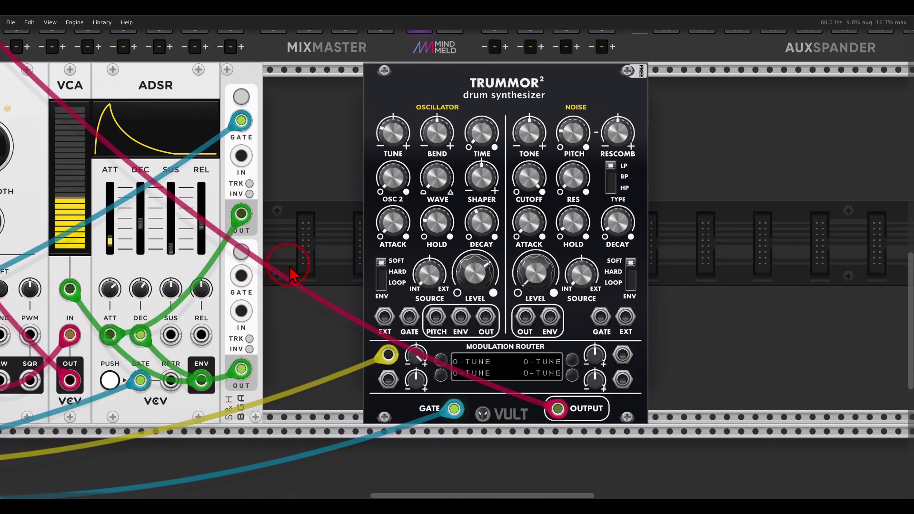
scroll(290, 267, "right", 3)
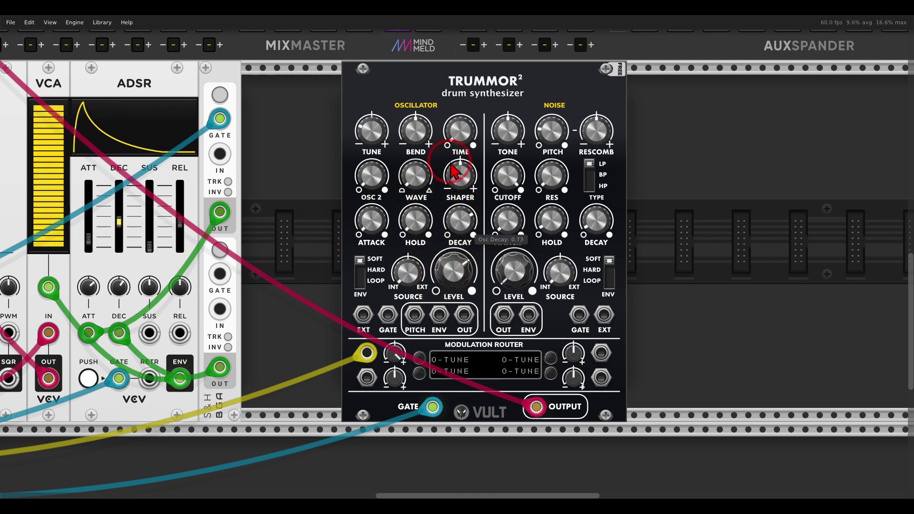
left_click_drag(460, 175, 446, 112)
left_click_drag(442, 74, 437, 129)
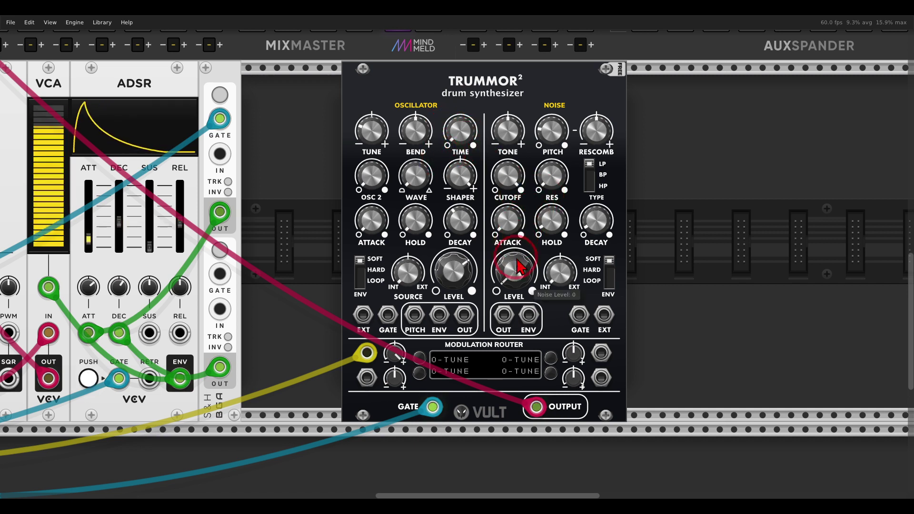
- Raise the Trummor 2 noise level, set the noise filter type to HP and lower its cutoff
left_click_drag(527, 280, 505, 174)
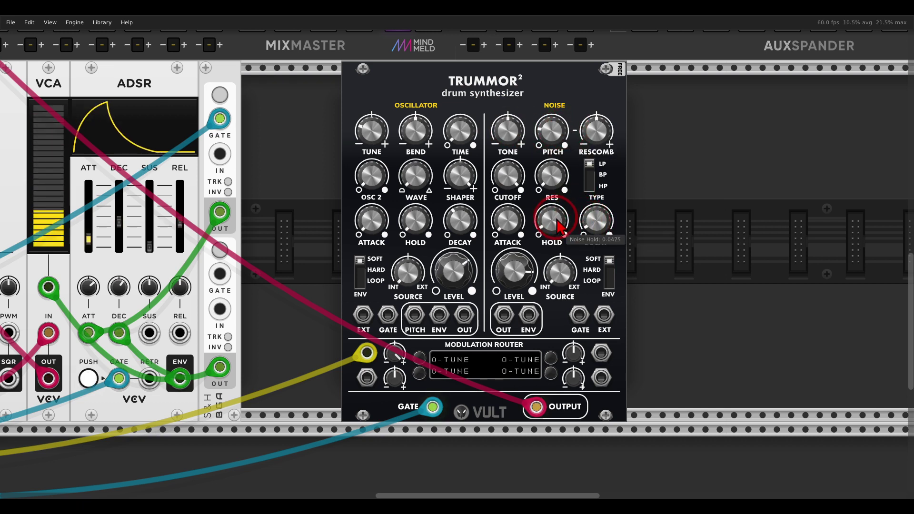
left_click(591, 183)
left_click_drag(509, 175, 521, 222)
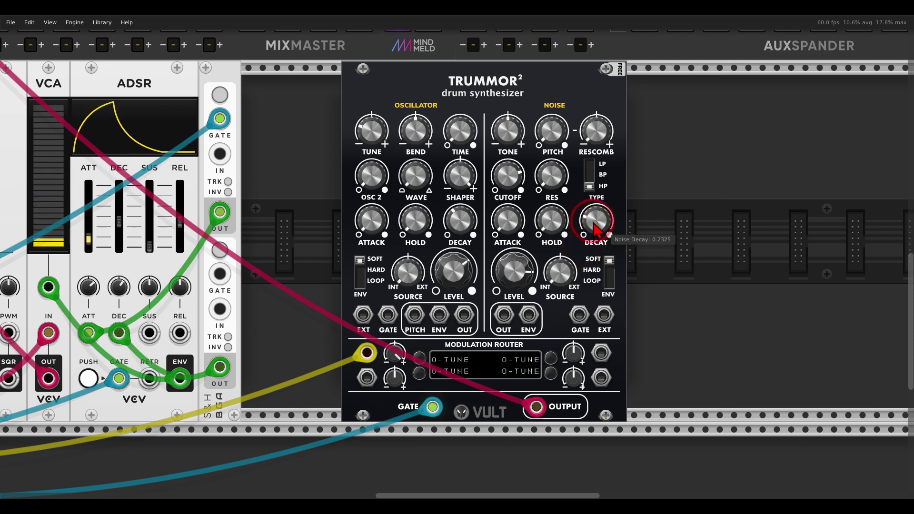
- Shorten the noise decay to 0.165 and bring the noise level down to 0
left_click_drag(602, 261, 588, 241)
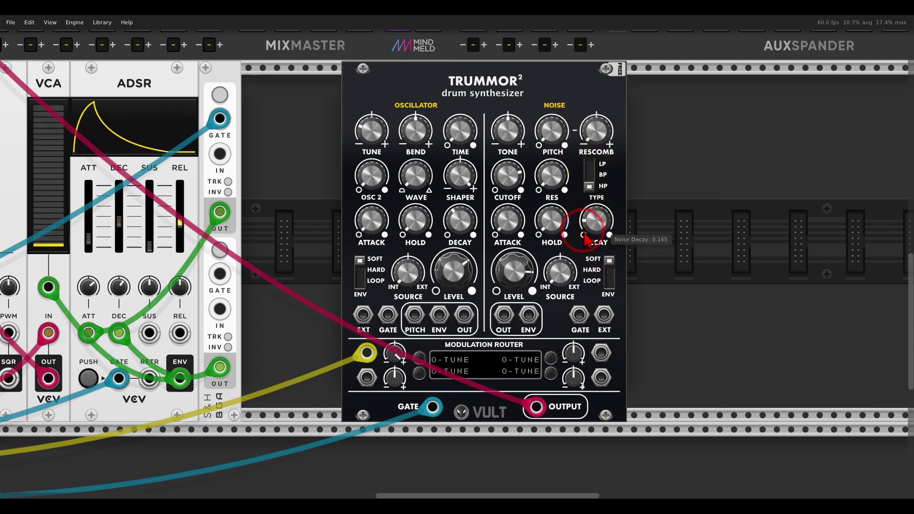
left_click(512, 278)
left_click_drag(512, 279, 512, 271)
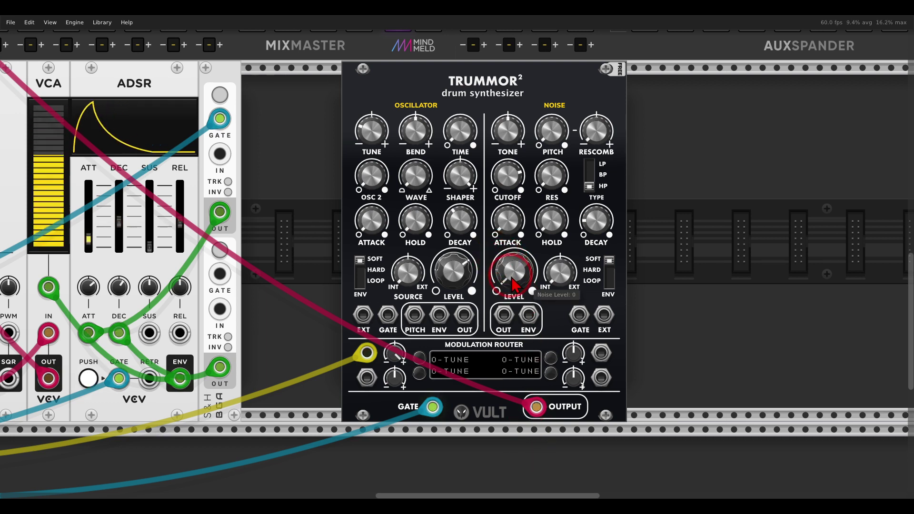
- Add a Bogaudio S&H module directly beside Trummor 2 and feed its first gate input from the bordL gate
right_click(648, 241)
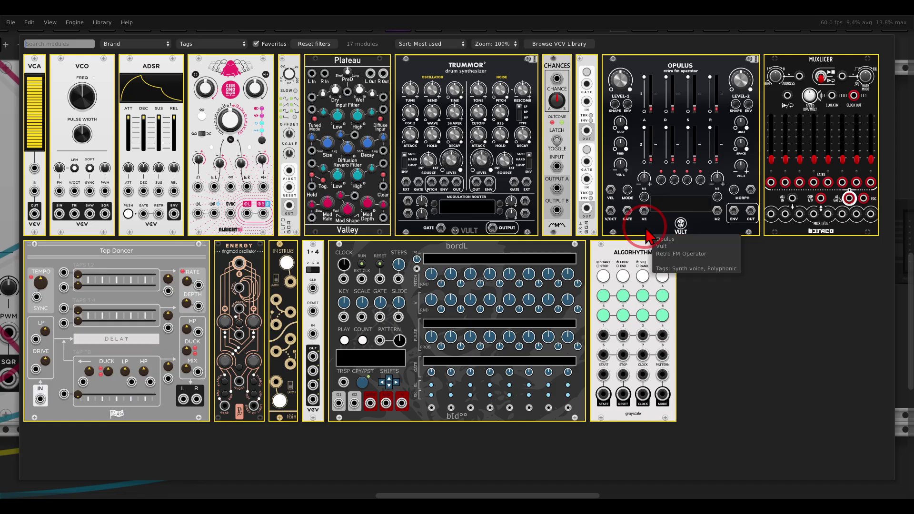
key("Escape")
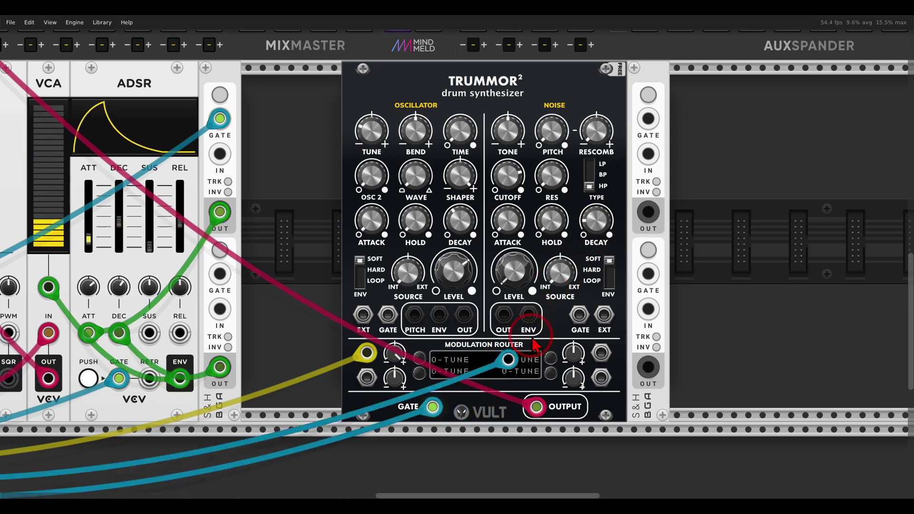
left_click_drag(439, 413, 648, 120)
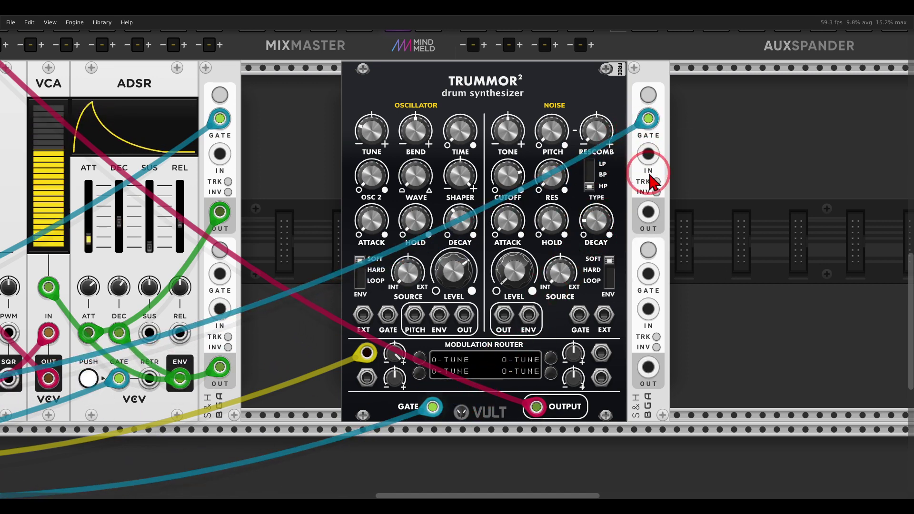
- Set the new S&H module's normal range to +/-5V
right_click(638, 83)
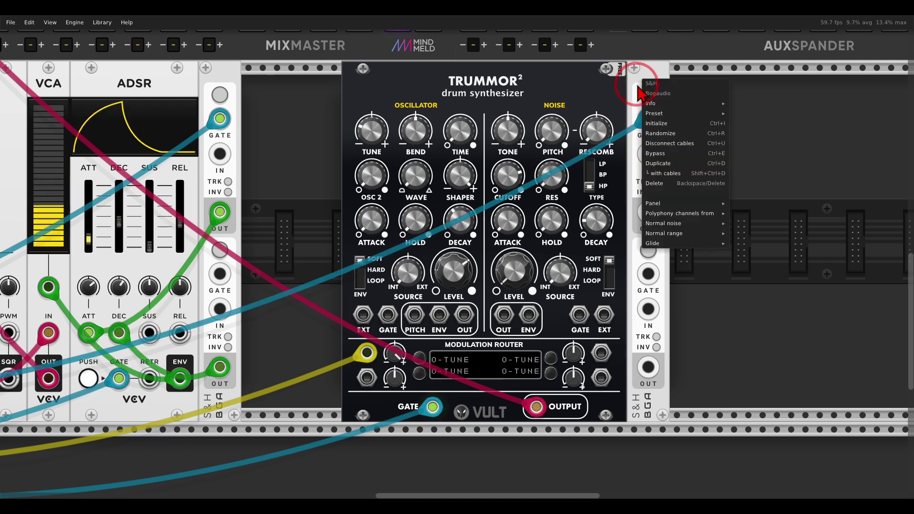
mouse_move(664, 240)
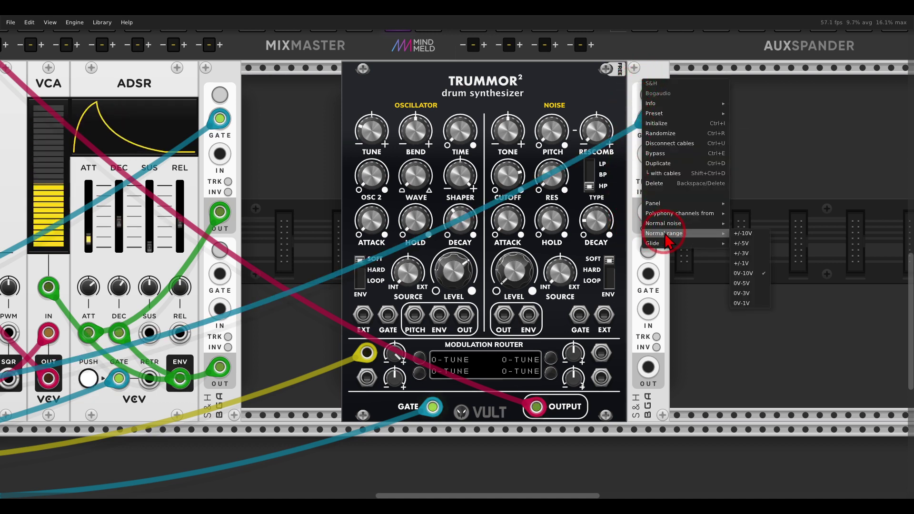
left_click(745, 243)
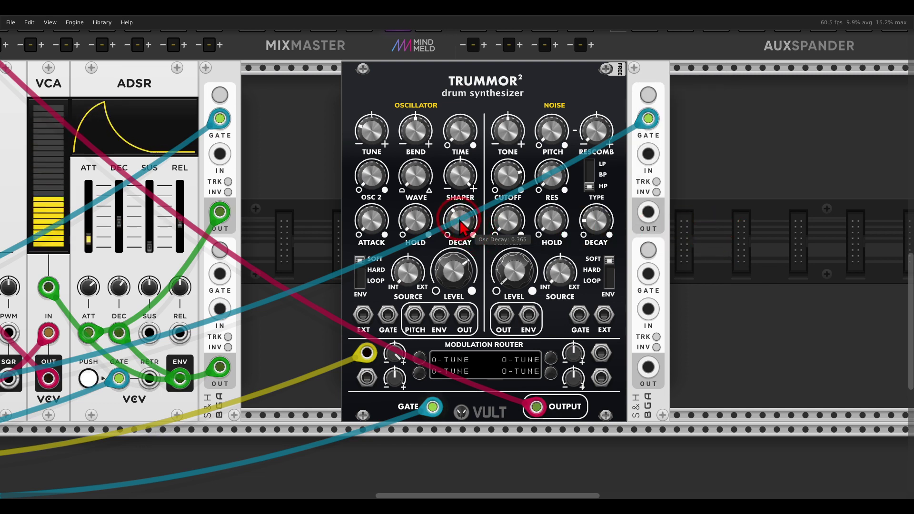
- Patch the new S&H module's first output into modulation router slot 3 and its second output into slot 2
left_click_drag(460, 236, 458, 235)
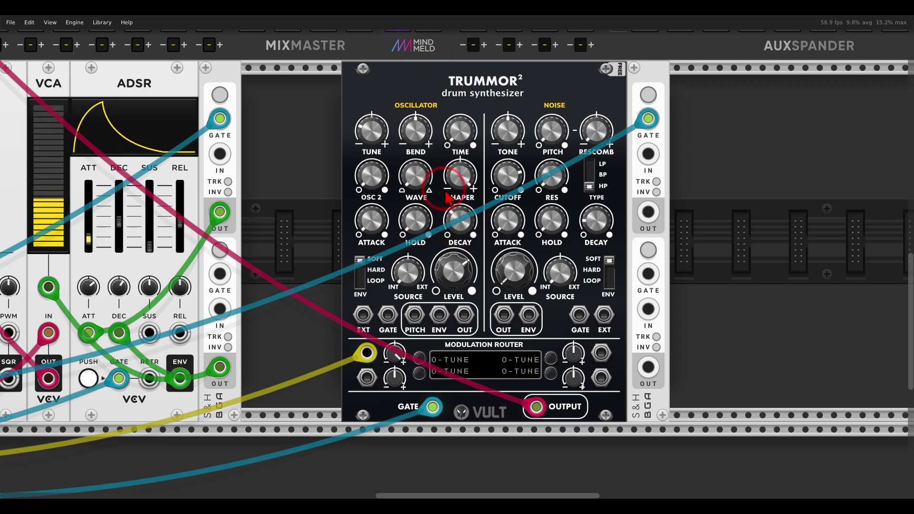
left_click_drag(470, 195, 475, 200)
mouse_move(606, 193)
left_mouse_down()
mouse_move(634, 234)
mouse_move(438, 367)
mouse_move(366, 378)
left_mouse_up()
left_click_drag(597, 357, 648, 367)
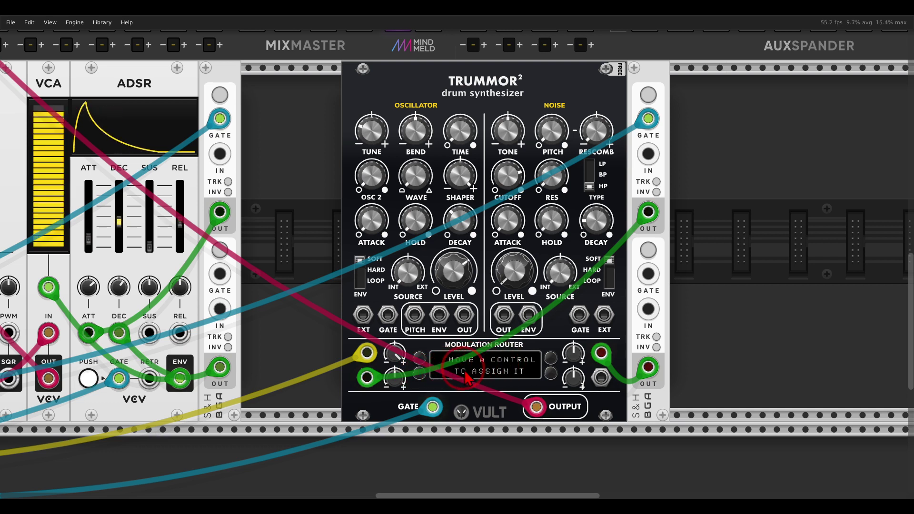
- Assign modulation slot 3 to oscillator decay with an amount of 0.295, and slot 2 to noise decay with a raised amount
left_click(460, 224)
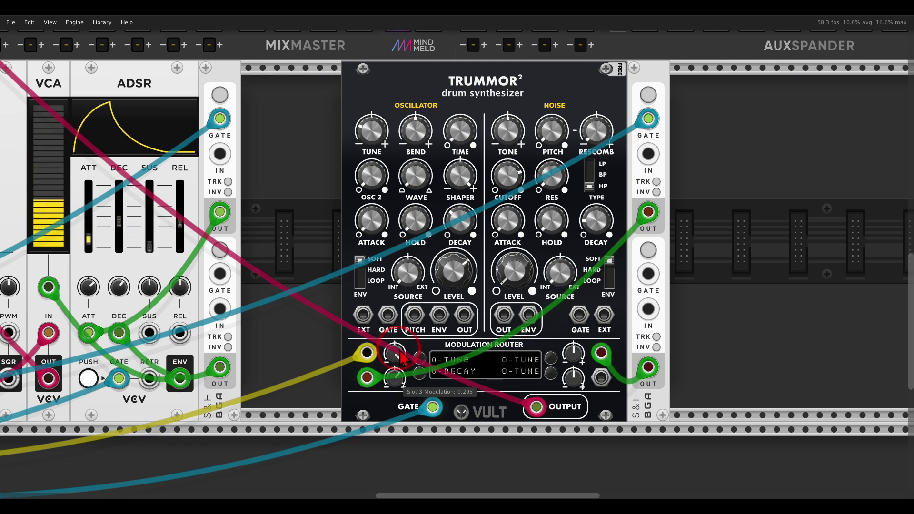
left_click(552, 361)
left_click(593, 223)
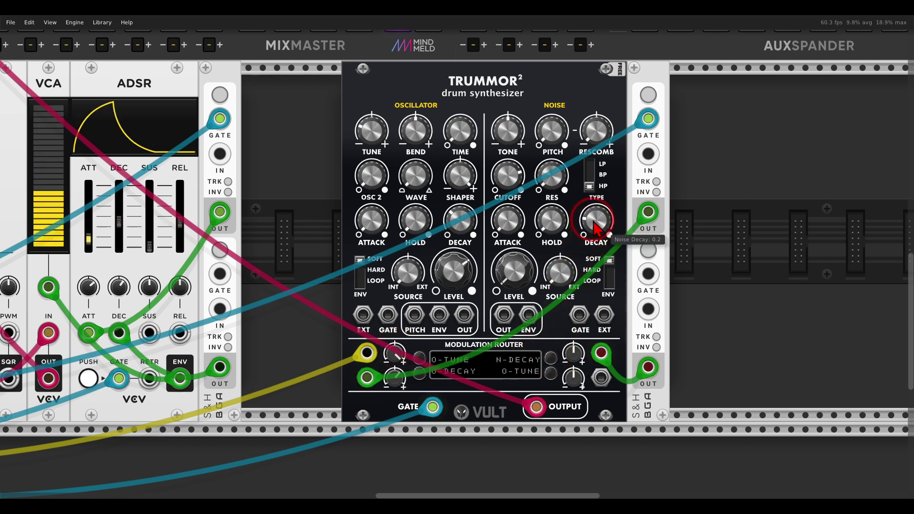
mouse_move(574, 353)
left_mouse_down()
mouse_move(573, 329)
mouse_move(578, 355)
left_mouse_up()
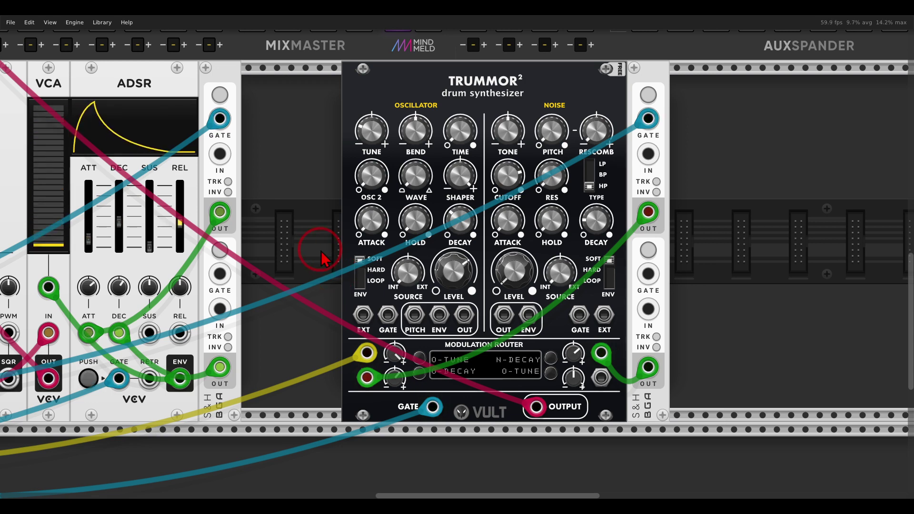
- Assign modulation slot 4 to the noise level and set its amount to 1
scroll(314, 247, "down", 2)
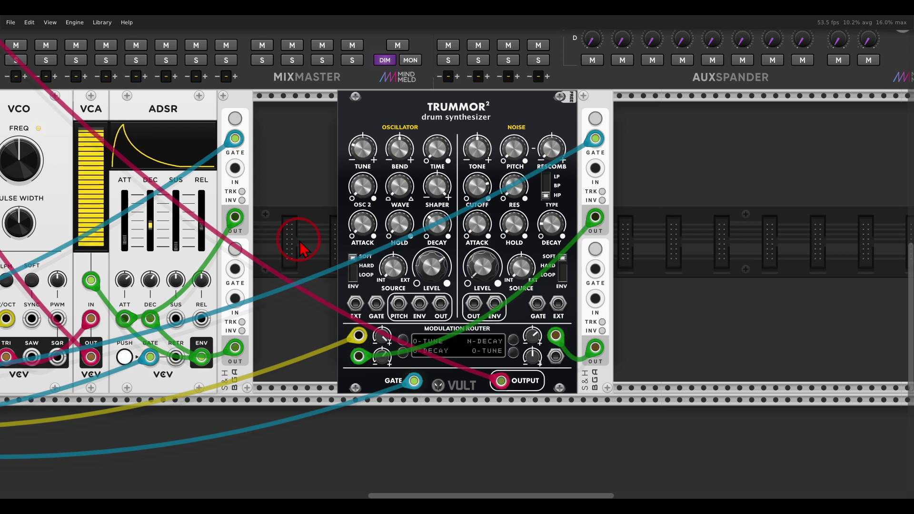
left_click_drag(299, 249, 540, 217)
left_click(757, 321)
left_click(757, 321)
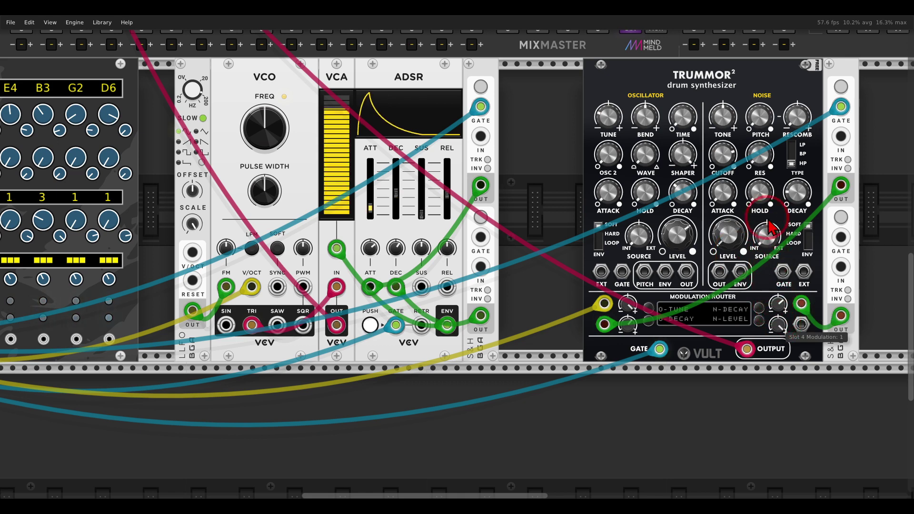
- Patch the bordL's accent output into the Trummor 2 modulation router's slot 4 input
scroll(720, 276, "left", 5)
scroll(720, 276, "left", 6)
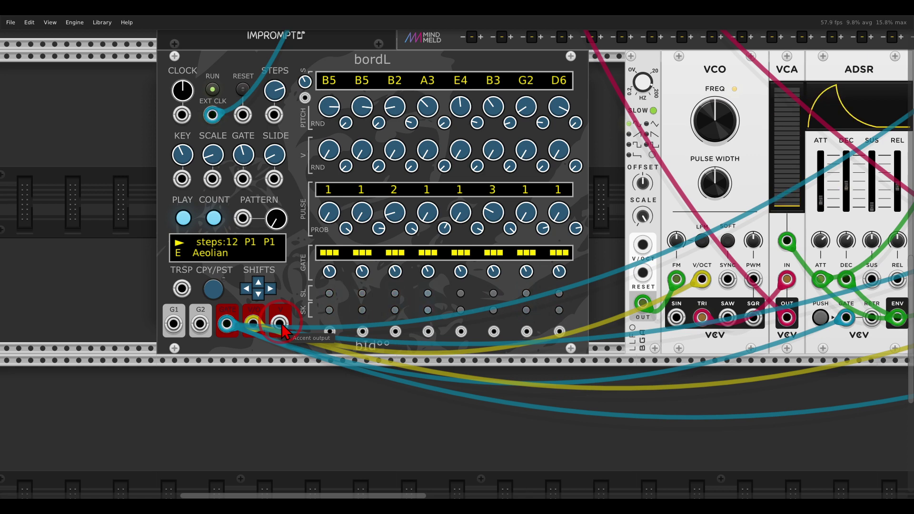
left_click_drag(281, 332, 846, 318)
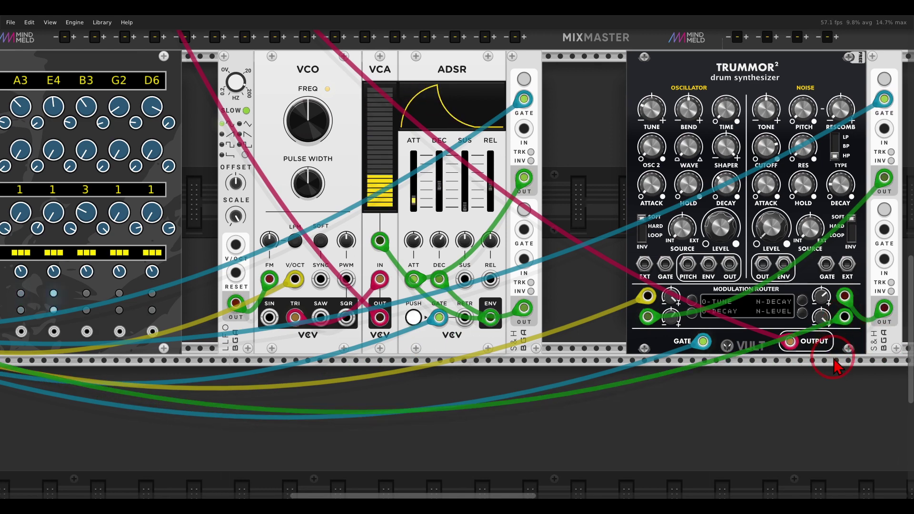
- Set varied accent values and accent randomness amounts across the bordL sequencer's steps
scroll(288, 340, "left", 10)
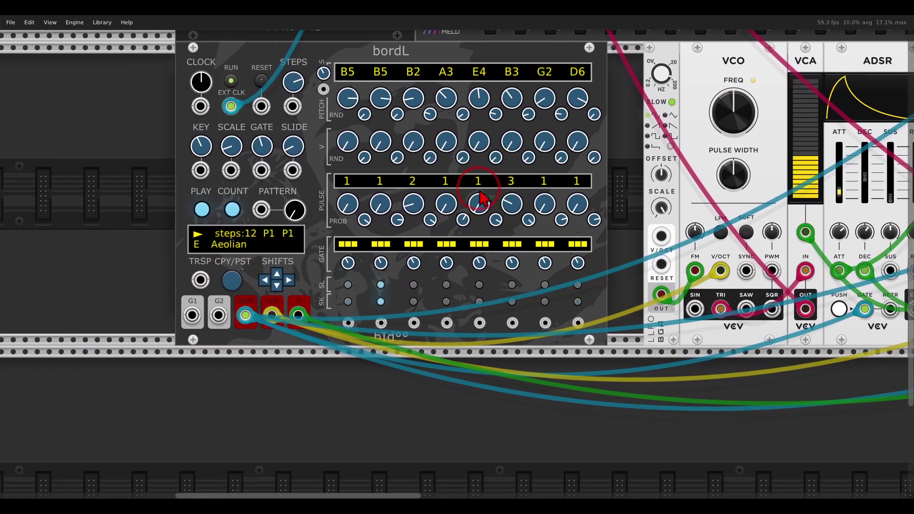
scroll(480, 196, "up", 3)
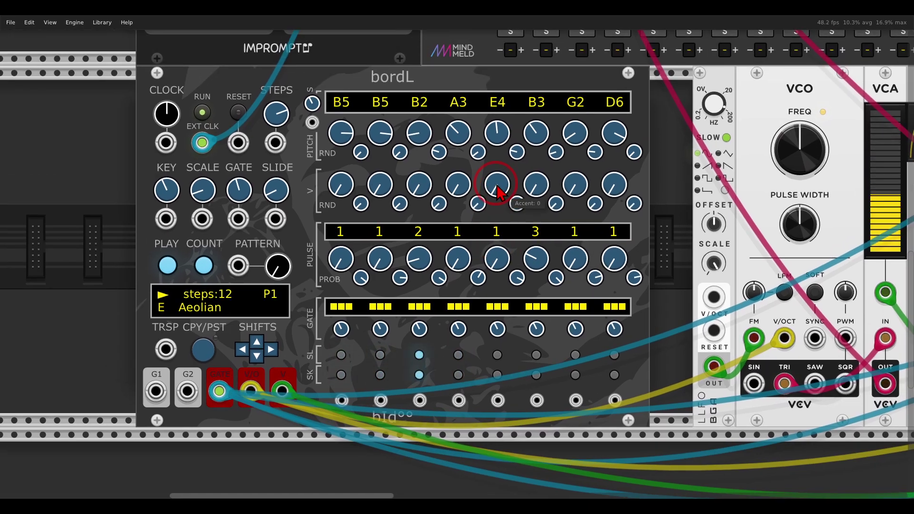
mouse_move(636, 169)
left_mouse_down()
mouse_move(376, 170)
mouse_move(340, 205)
mouse_move(589, 219)
left_mouse_up()
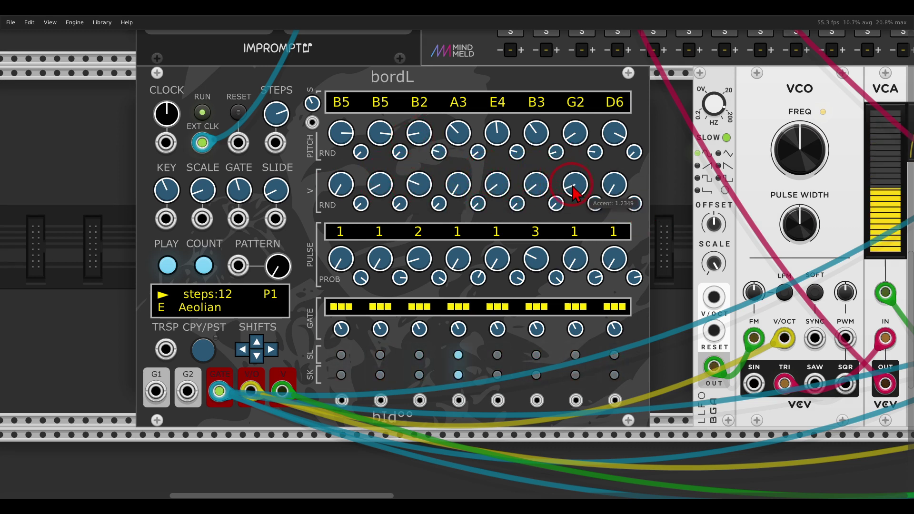
mouse_move(576, 195)
left_mouse_down()
mouse_move(579, 183)
mouse_move(579, 193)
left_mouse_up()
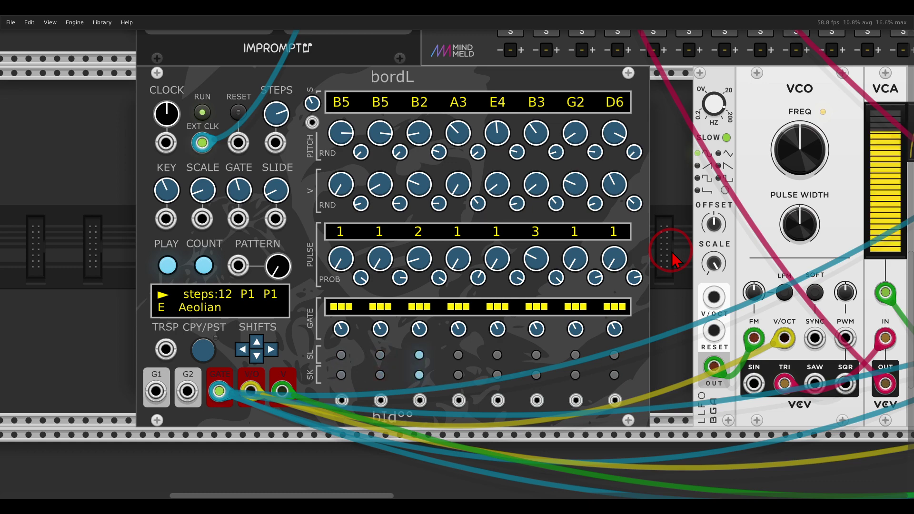
- Unmute the VCO channel on the mixer
scroll(674, 260, "up", 5)
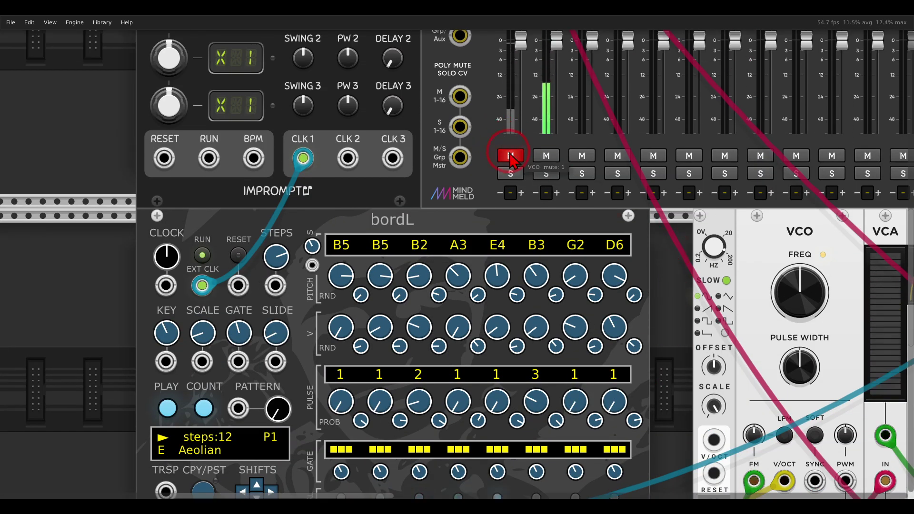
left_click(521, 155)
scroll(538, 220, "down", 3)
scroll(628, 300, "down", 3)
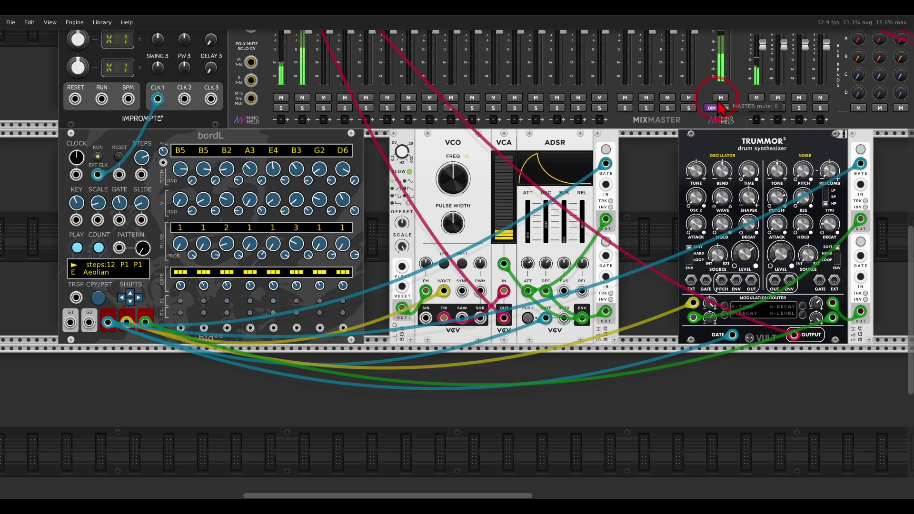
- Make room between bordL and the VCO voice, and insert a 1→4 sequential switch directly beside bordL
left_click_drag(654, 165, 466, 137)
left_click(396, 176)
right_click(401, 209)
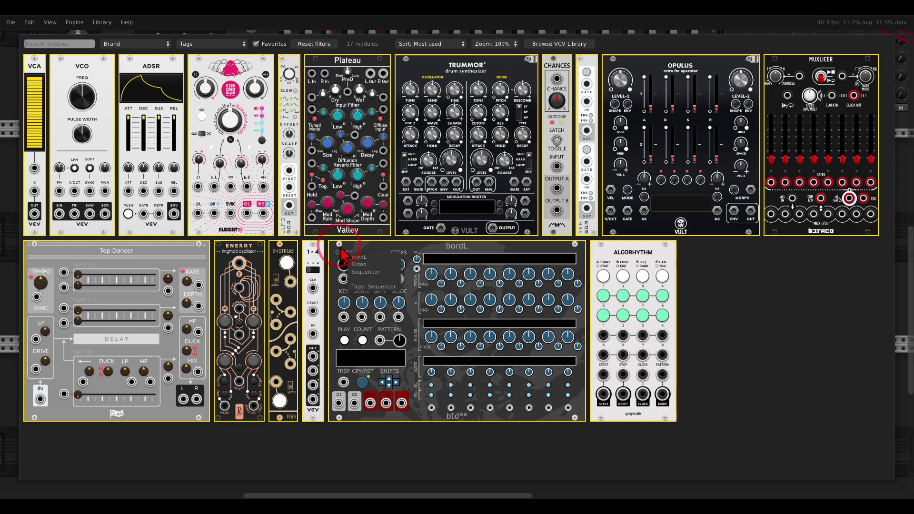
left_click_drag(313, 257, 381, 146)
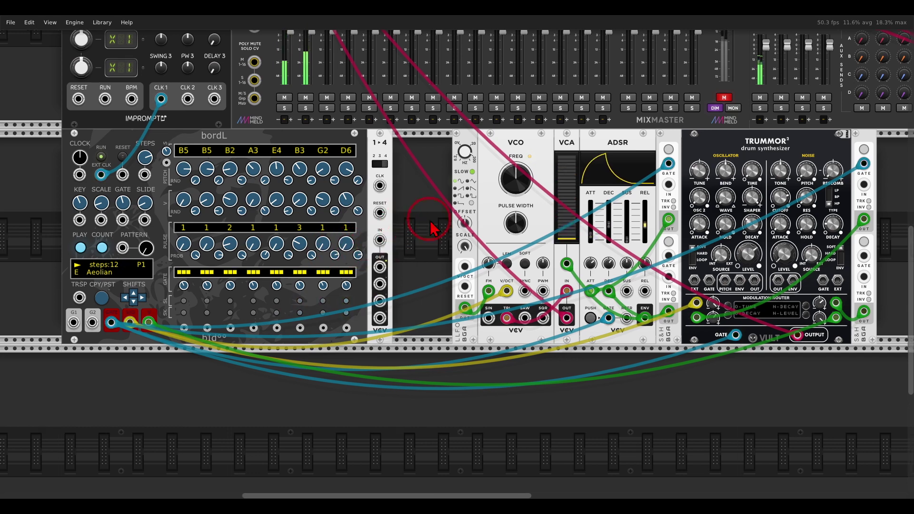
- Duplicate the 1→4 sequential switch next to the original
scroll(434, 209, "left", 3)
scroll(434, 212, "up", 2)
key("ctrl+d")
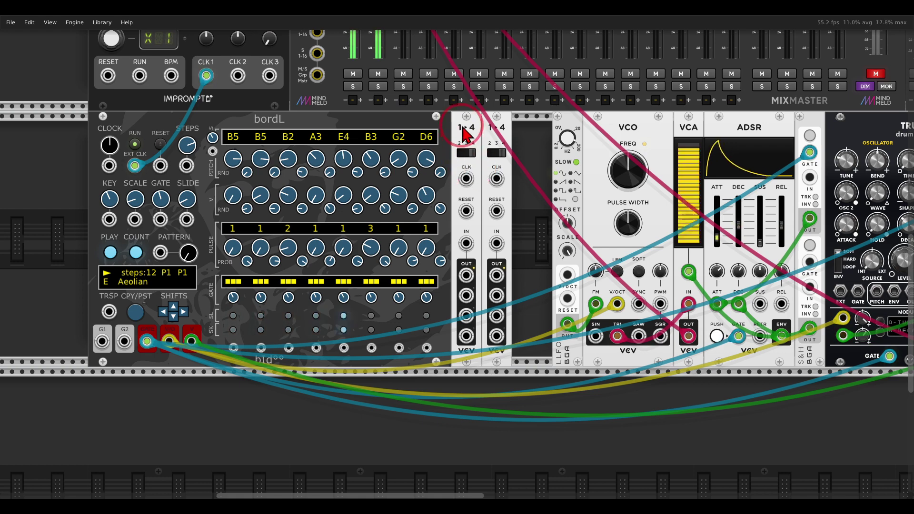
- Patch bordL's pitch output into the first 1→4 switch's main input and its gate output into the second switch's
left_click_drag(477, 149, 471, 129)
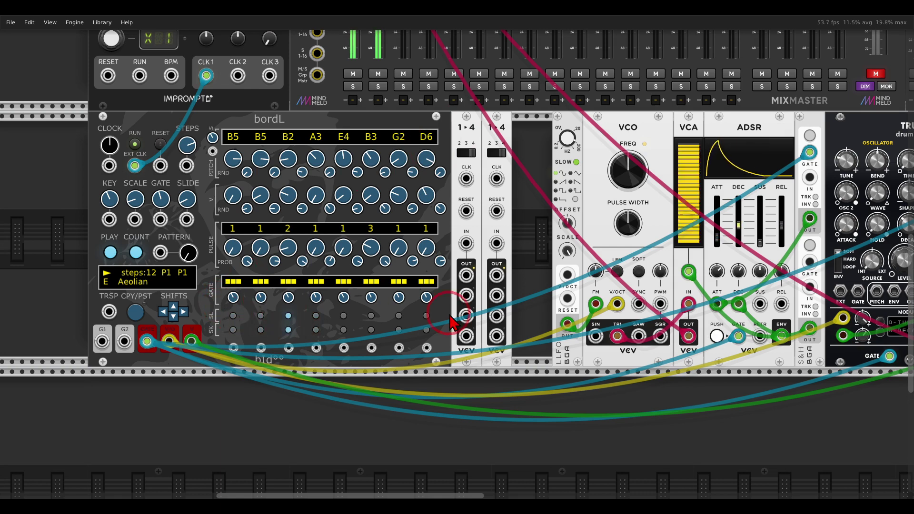
left_click_drag(617, 304, 466, 244)
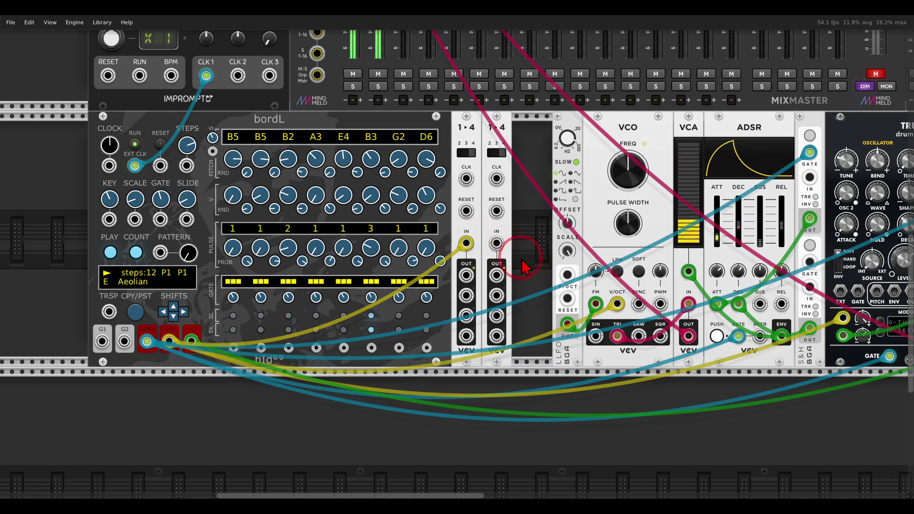
left_click_drag(739, 336, 496, 243)
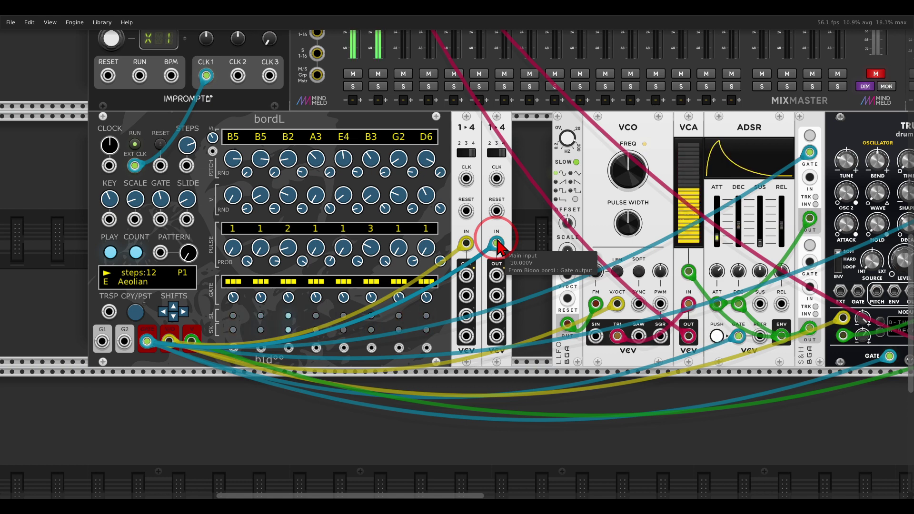
- Remove the direct pitch and gate cables from the VCO, the ADSR, and the Trummor 2's slot 1 and gate inputs
left_click_drag(660, 398, 367, 398)
left_click_drag(598, 131, 639, 131)
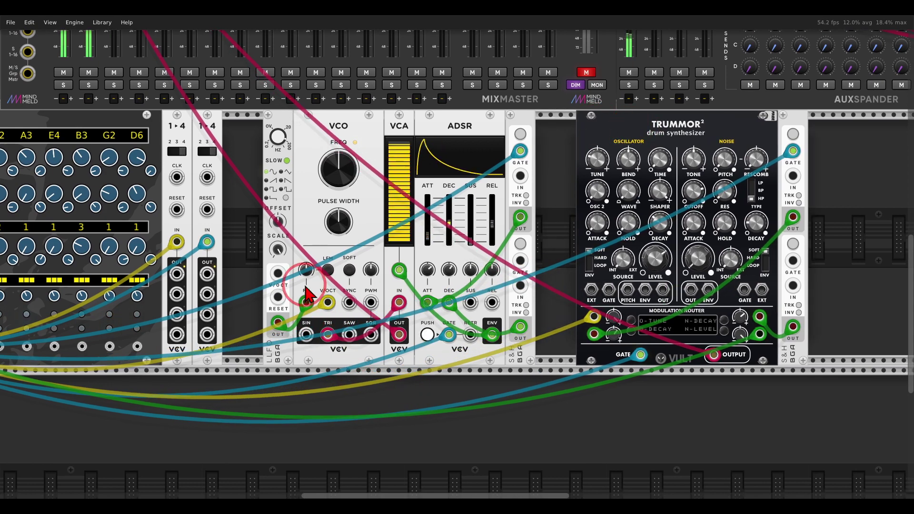
left_click(455, 352)
left_click_drag(456, 352, 643, 363)
scroll(620, 333, "left", 5)
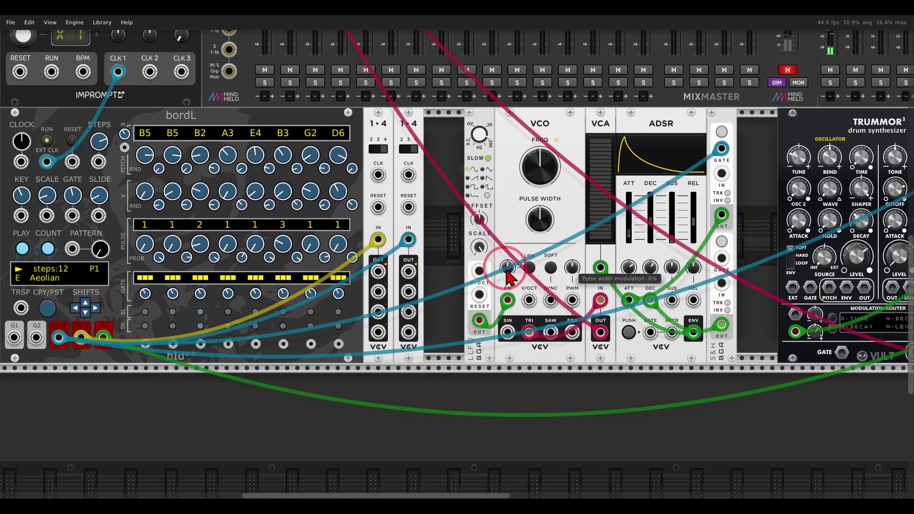
- Patch the switches' first outputs into the VCO's V/OCT and the ADSR's gate input, and unmute the mixer's master
left_click_drag(379, 273, 528, 300)
left_click_drag(408, 272, 651, 332)
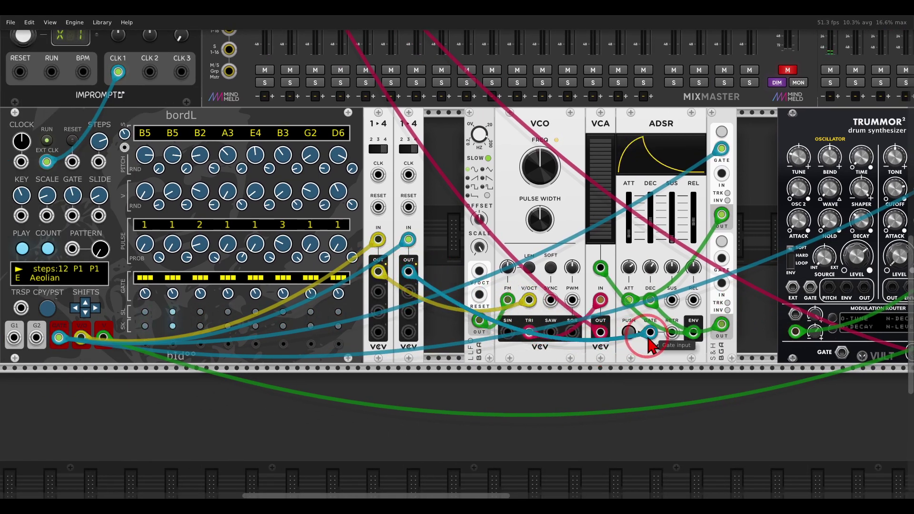
scroll(459, 200, "up", 3)
left_click(799, 134)
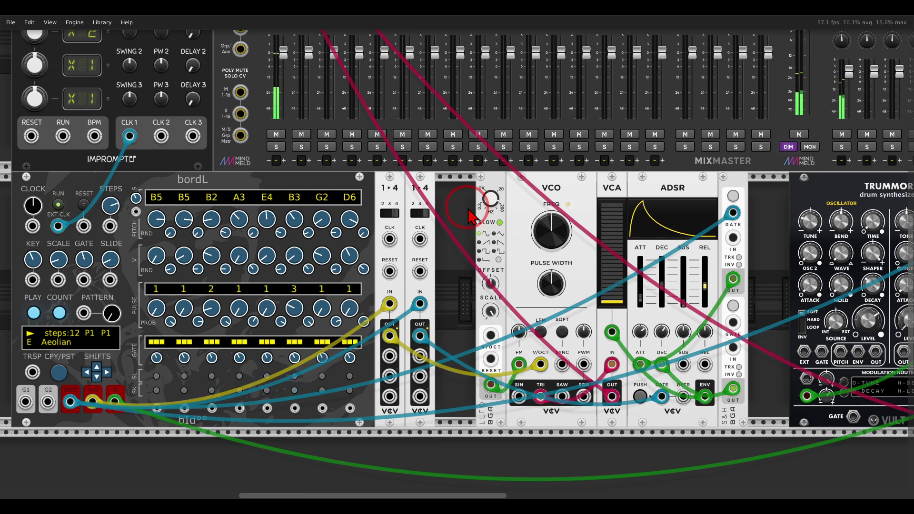
- Set both 1→4 switches to 2 steps
mouse_move(431, 316)
left_mouse_down()
mouse_move(405, 315)
mouse_move(376, 352)
mouse_move(448, 346)
left_mouse_up()
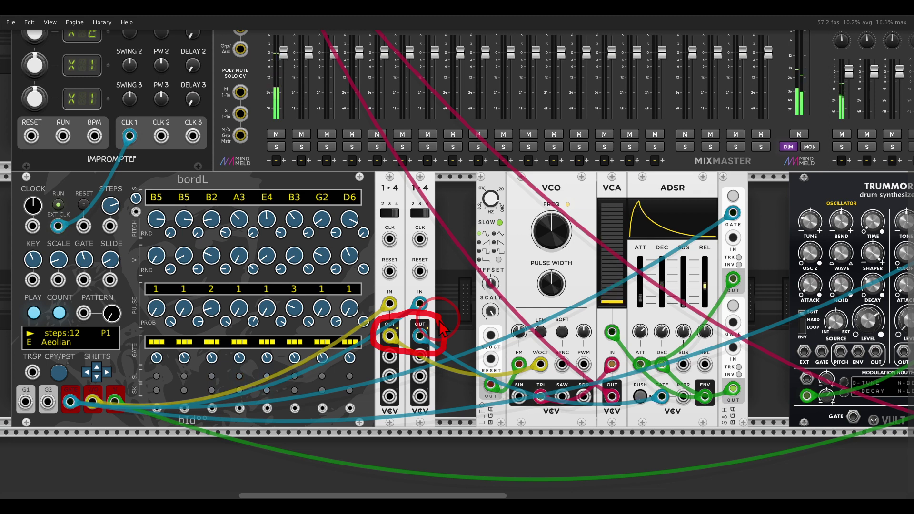
left_click_drag(748, 153, 732, 162)
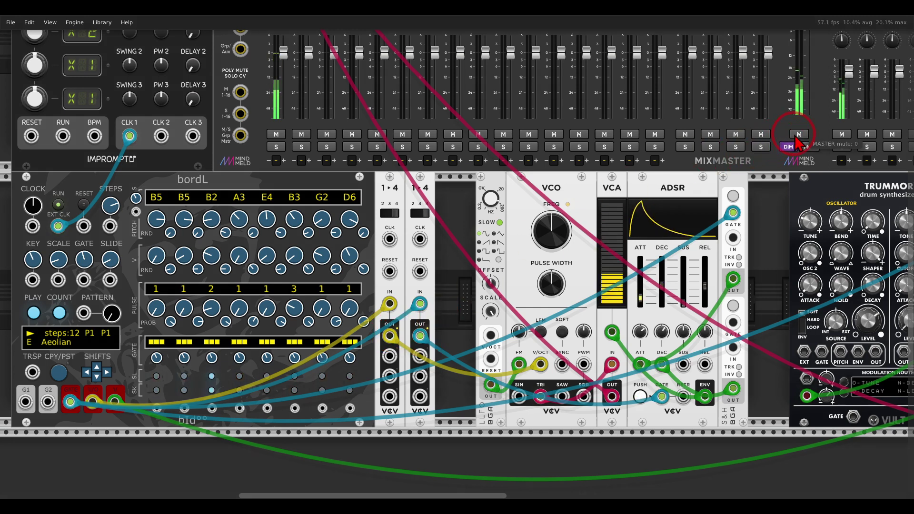
left_click_drag(493, 202, 482, 224)
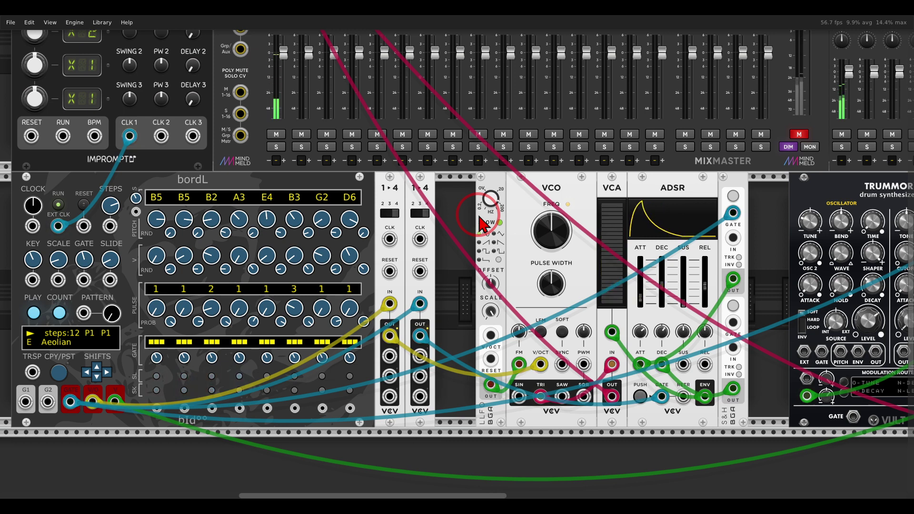
left_click(421, 213)
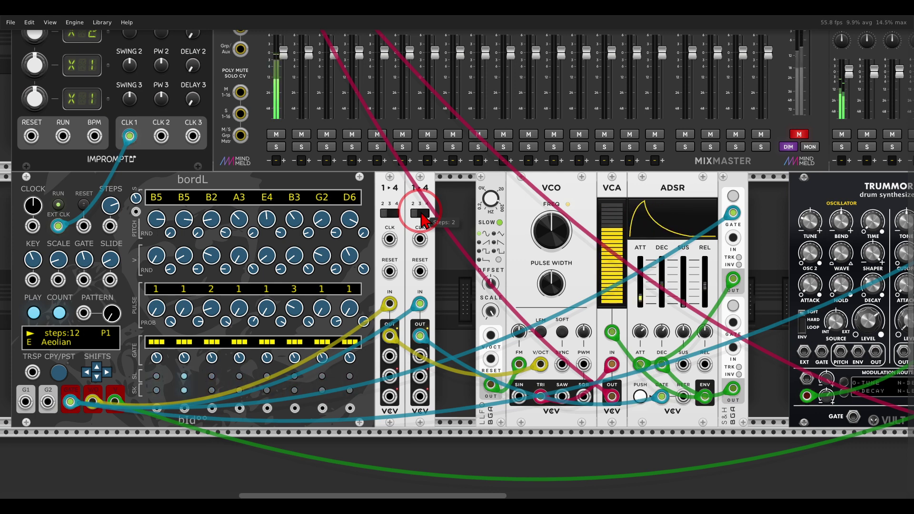
- Stop the Clocked module and set its clock 2 ratio to divide by 3
scroll(240, 94, "up", 3)
scroll(239, 94, "left", 5)
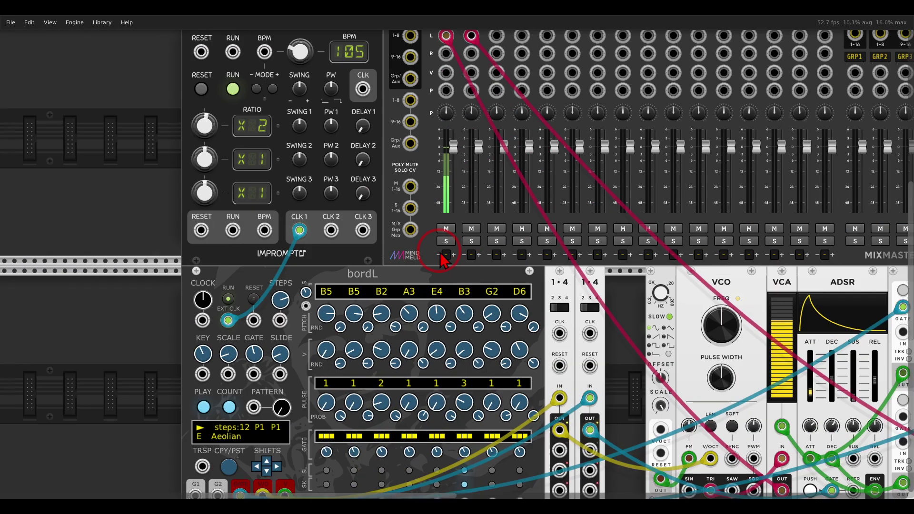
left_click(236, 91)
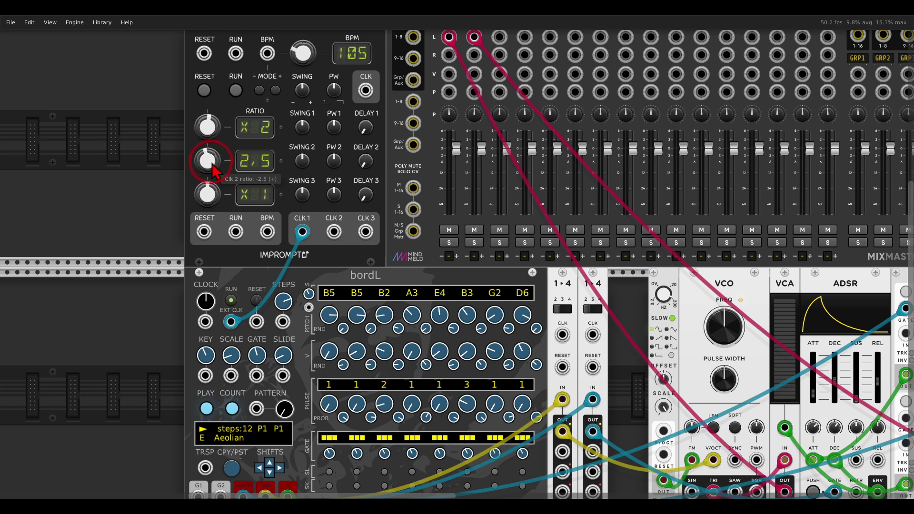
- Patch Clocked's CLK 2 output into the clock inputs of both 1→4 switches
left_click_drag(367, 259, 551, 286)
scroll(552, 300, "down", 2)
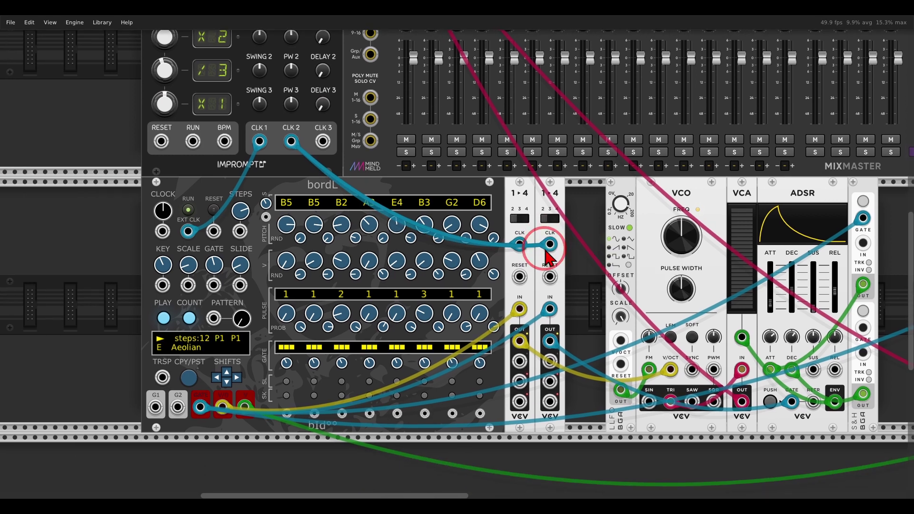
scroll(667, 214, "right", 3)
- Patch Clocked's reset output into the reset inputs of bordL and both 1→4 switches
scroll(620, 188, "up", 1)
scroll(615, 188, "left", 3)
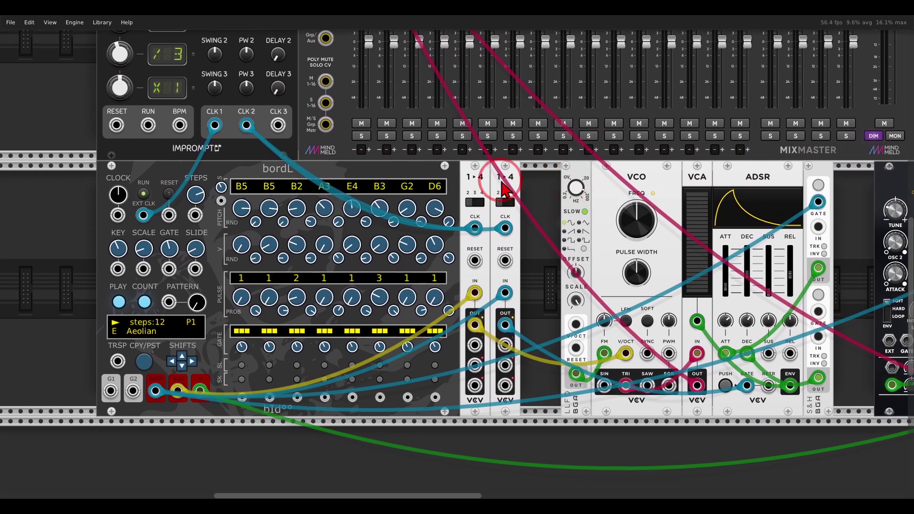
mouse_move(115, 133)
left_mouse_down()
mouse_move(168, 213)
mouse_move(505, 261)
left_mouse_up()
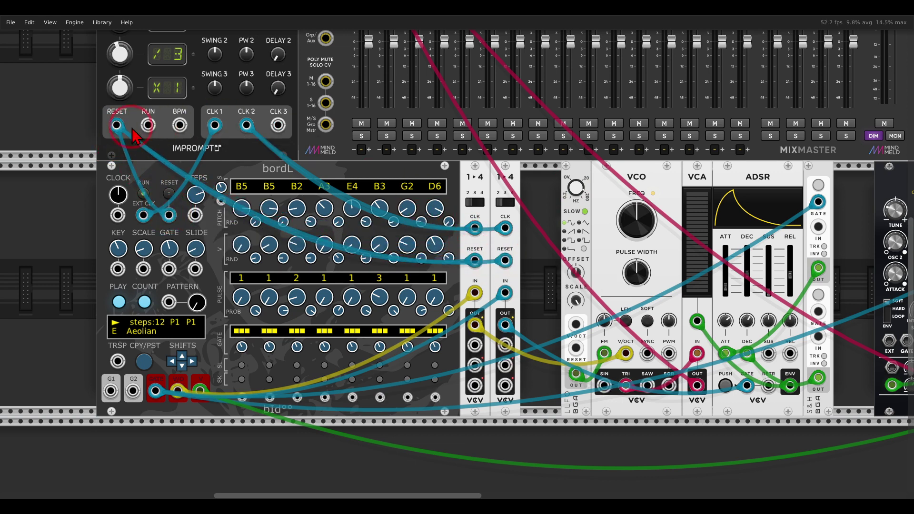
- Start the Clocked module running again
scroll(120, 93, "up", 3)
scroll(288, 162, "down", 2)
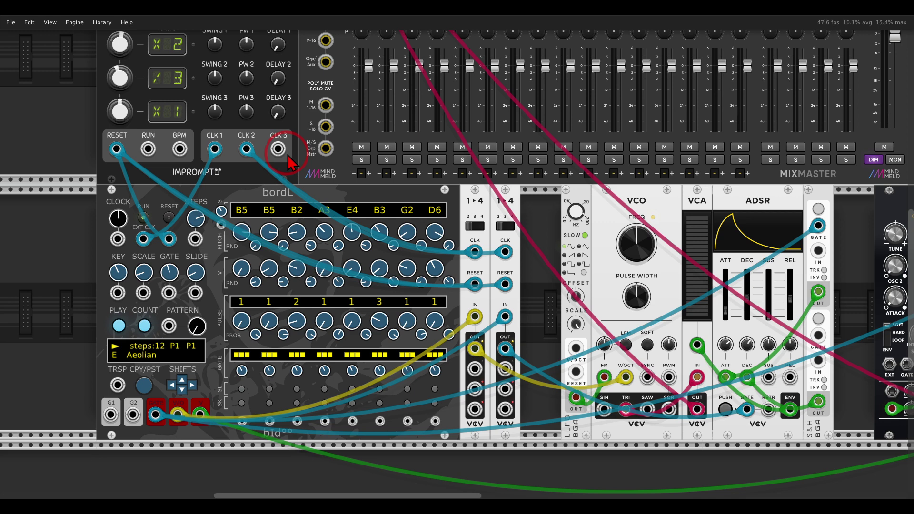
scroll(288, 162, "up", 3)
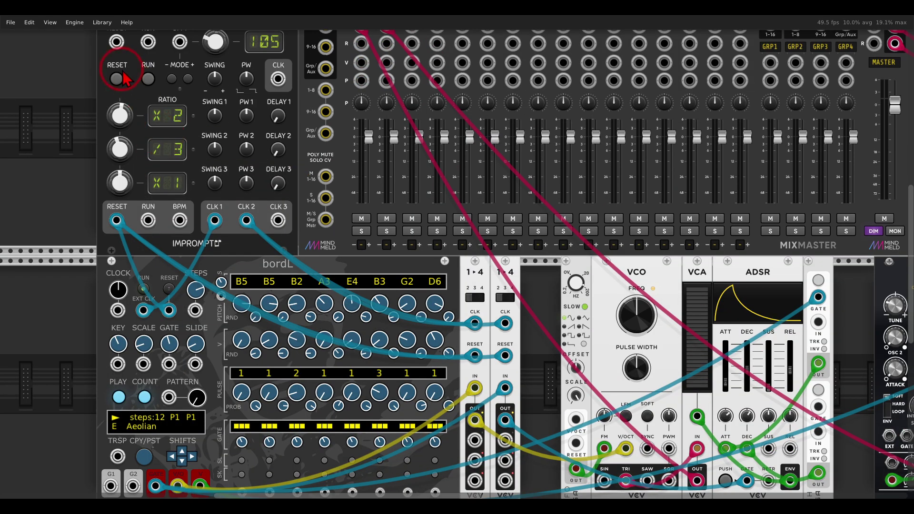
left_click(148, 78)
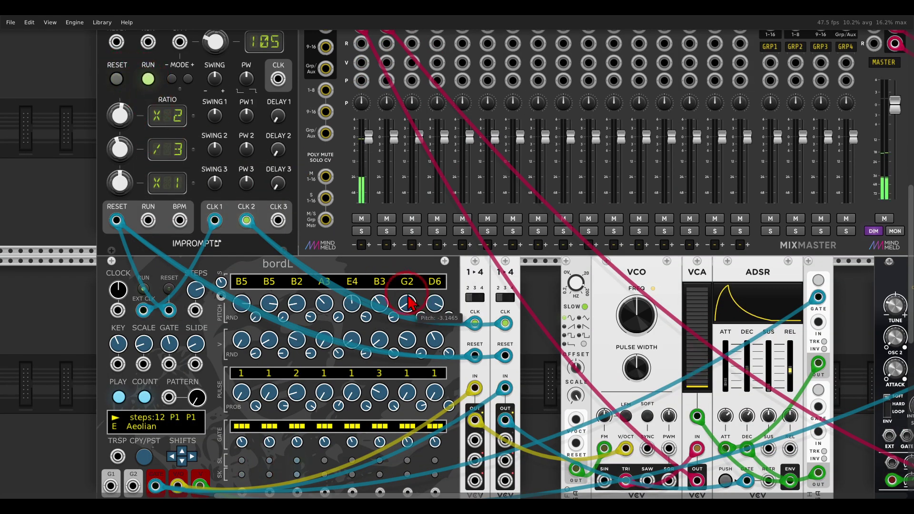
- Patch the pitch switch's second output into the Trummor 2's Mod 1 input and the gate switch's second output into its gate
scroll(506, 329, "down", 4)
scroll(428, 324, "right", 6)
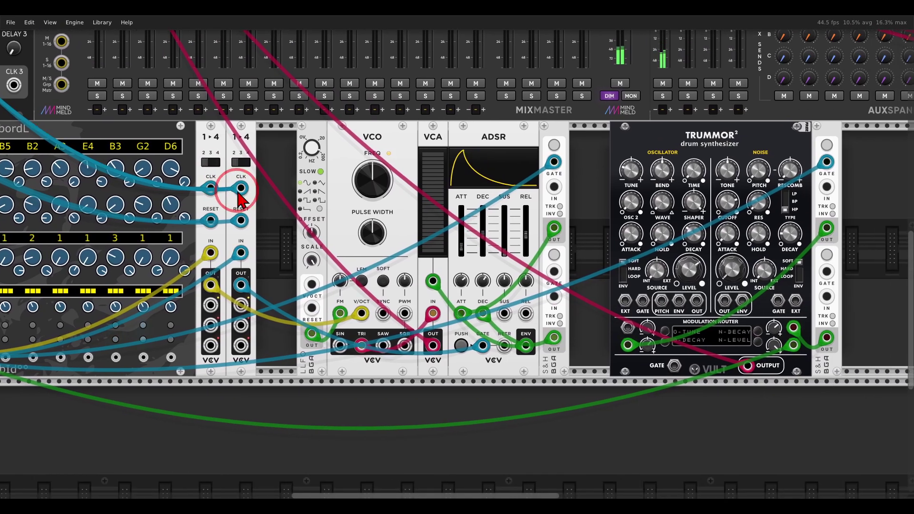
left_click_drag(211, 305, 628, 327)
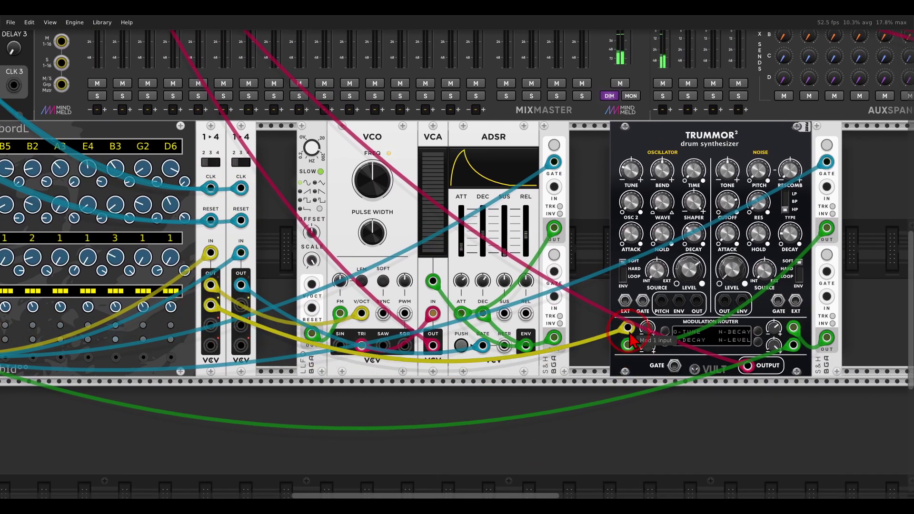
left_click_drag(241, 305, 674, 366)
- Rename mixer channel 2 as TRMR
scroll(513, 172, "left", 5)
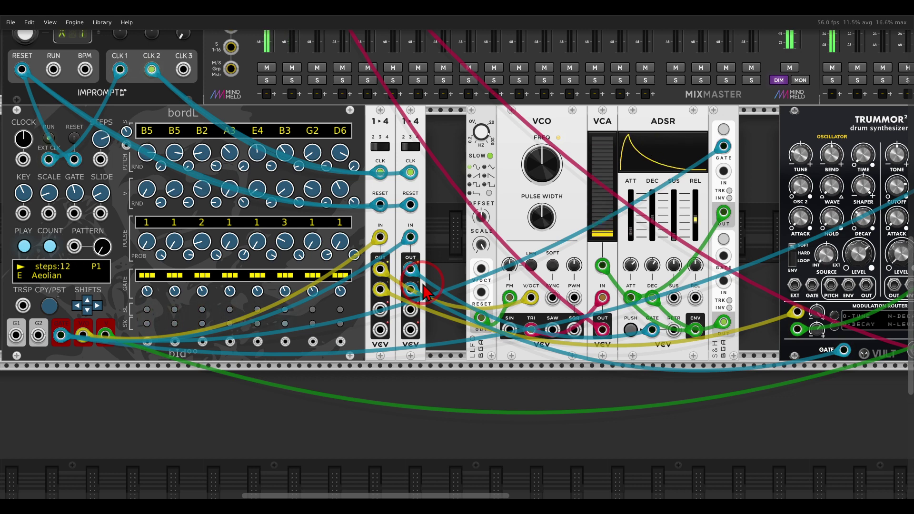
scroll(426, 291, "up", 5)
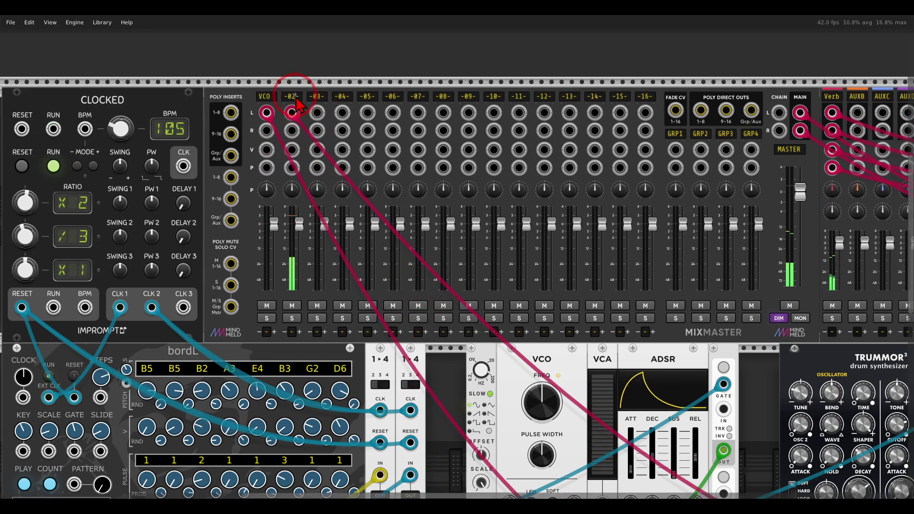
left_click(292, 97)
type("TRMR")
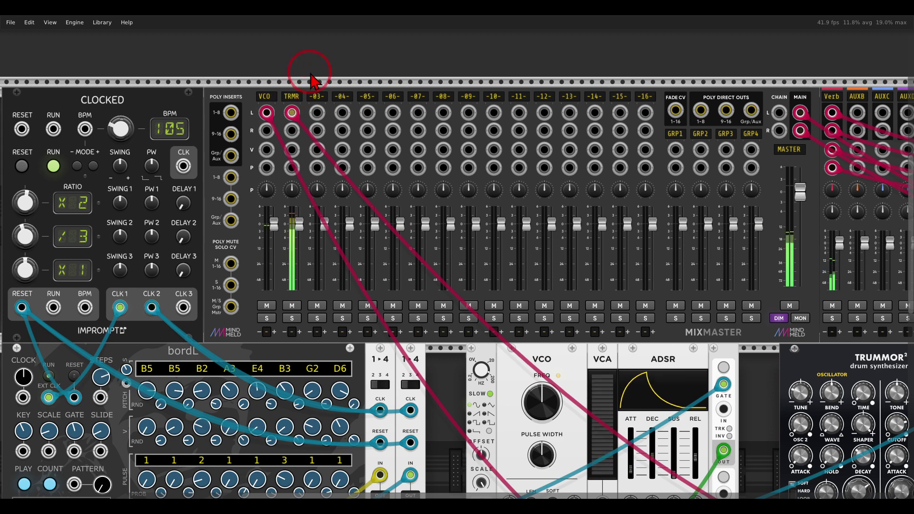
- Add an Energy ringmod oscillator below the 1→4 switches, patch its output into mixer channel 3 and solo that channel
scroll(420, 188, "down", 3)
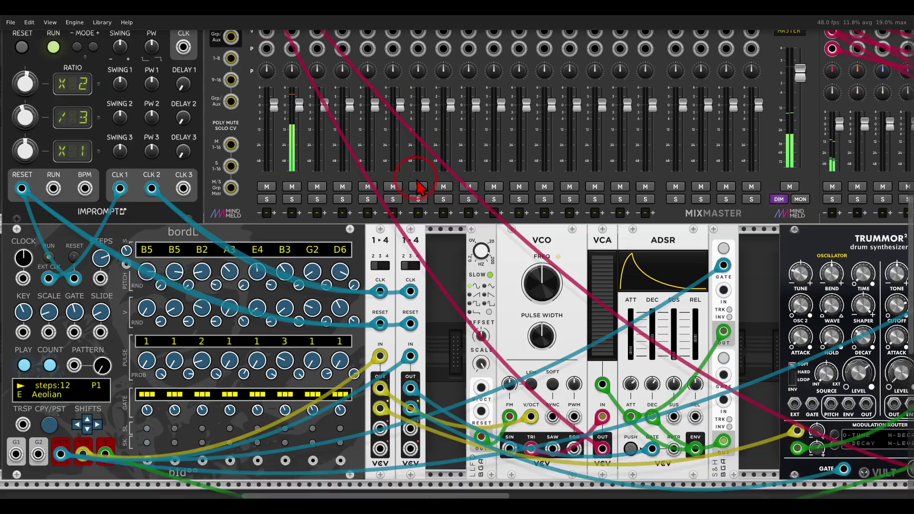
scroll(419, 187, "down", 3)
scroll(445, 217, "up", 1)
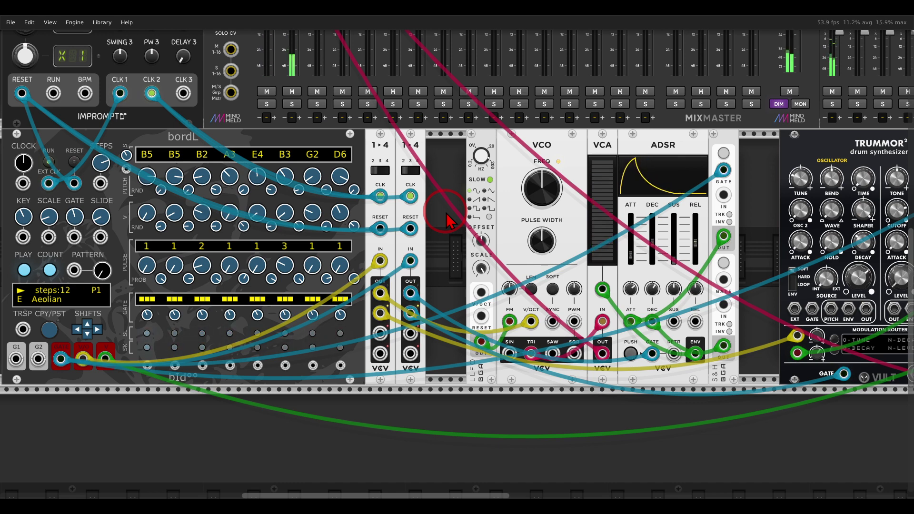
scroll(447, 220, "down", 3)
right_click(477, 312)
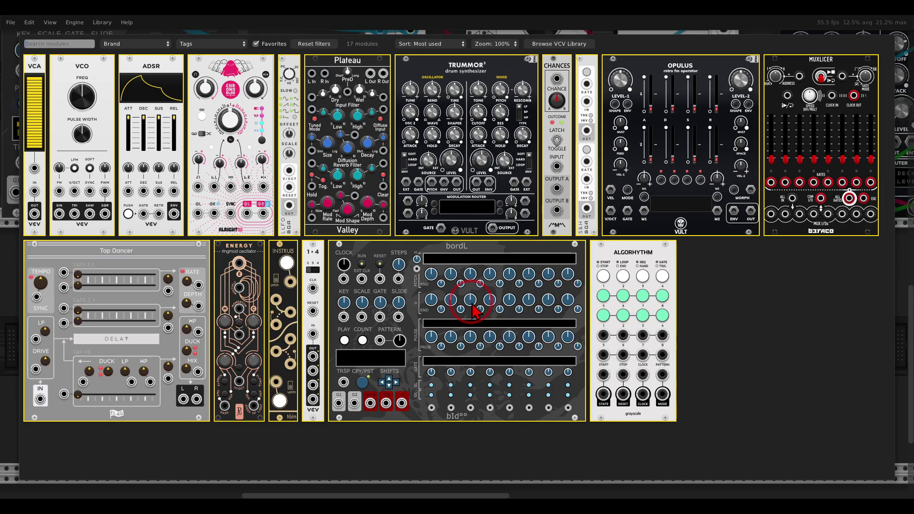
left_click_drag(239, 266, 431, 281)
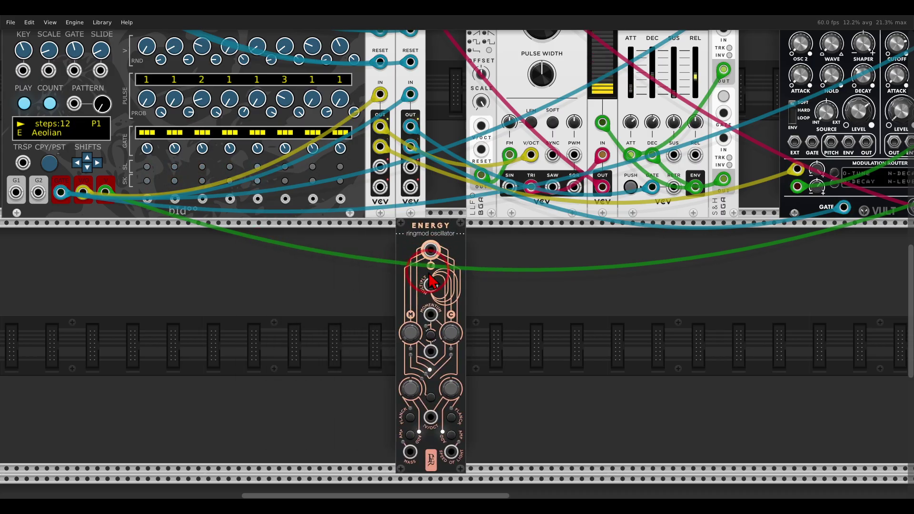
left_click_drag(431, 250, 329, 296)
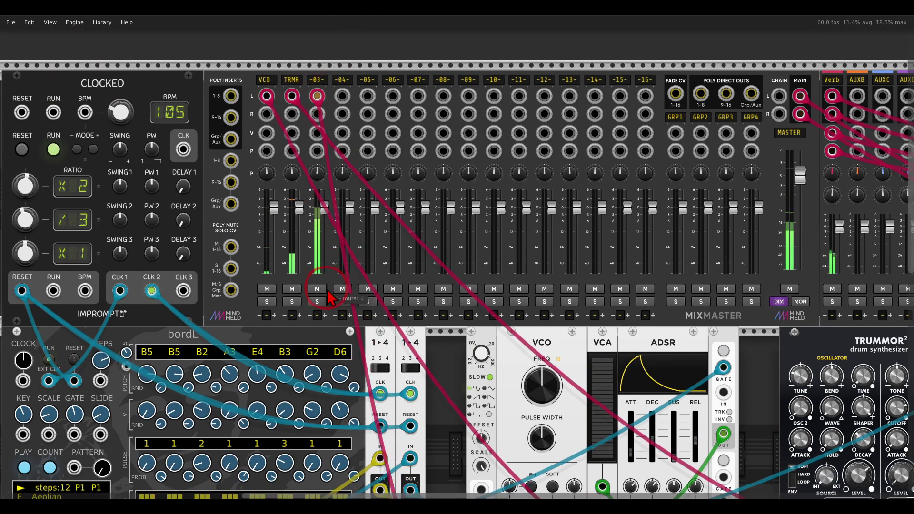
- Switch the Energy's Speed of Light Planck mode to its yellow setting and adjust the Momentum C knob
scroll(350, 288, "down", 10)
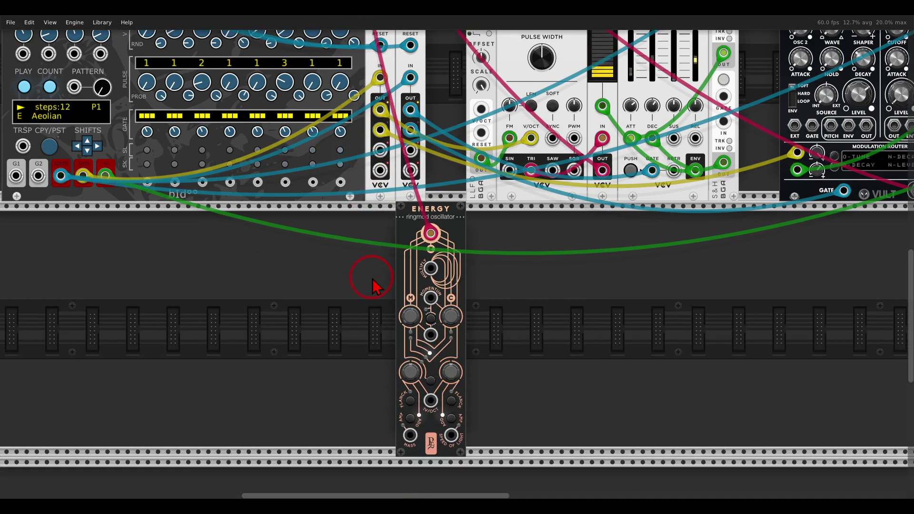
scroll(455, 310, "up", 5)
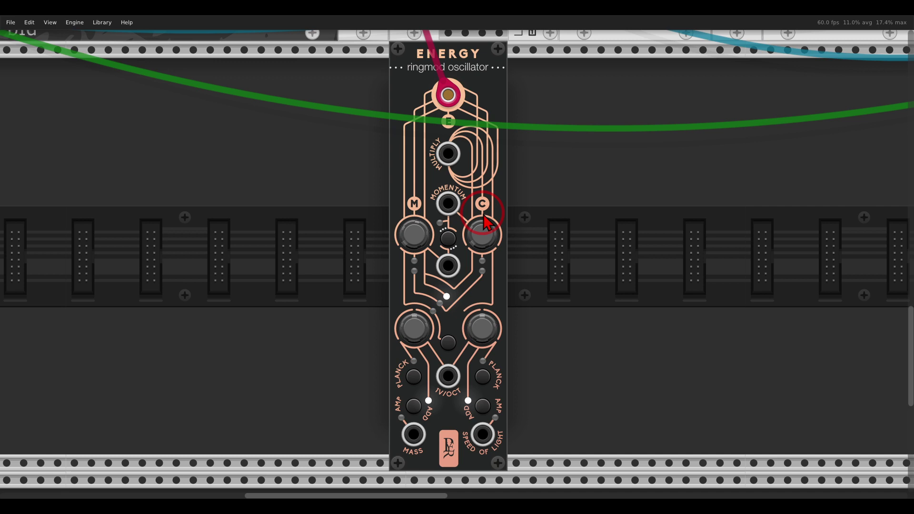
left_click(483, 377)
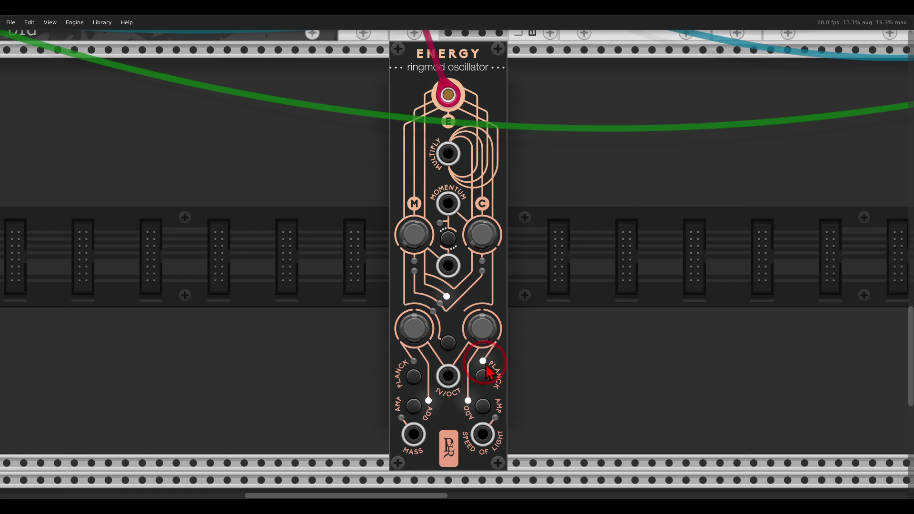
left_click(485, 374)
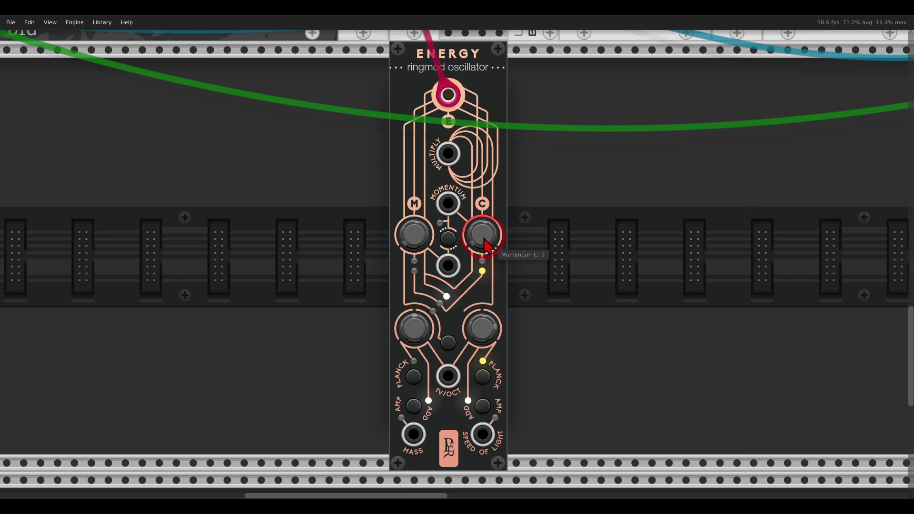
mouse_move(489, 245)
left_mouse_down()
mouse_move(446, 224)
mouse_move(528, 244)
left_mouse_up()
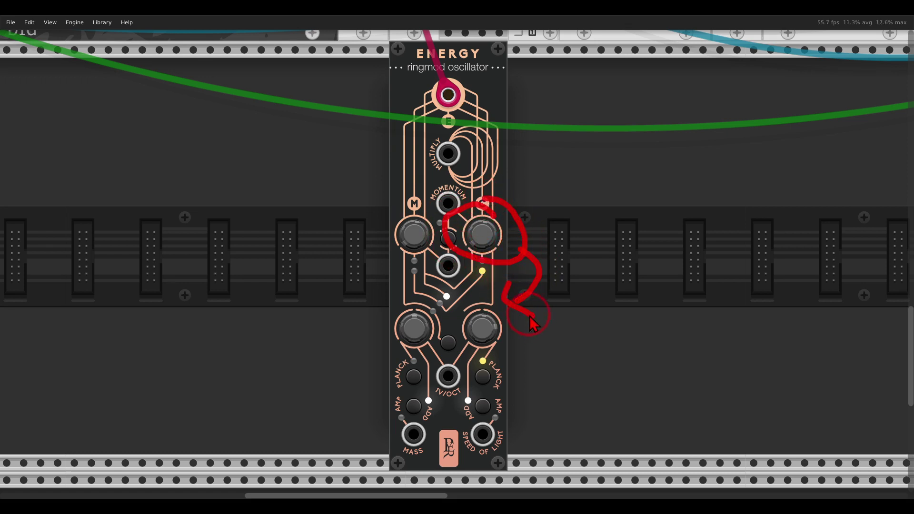
left_click_drag(489, 235, 487, 190)
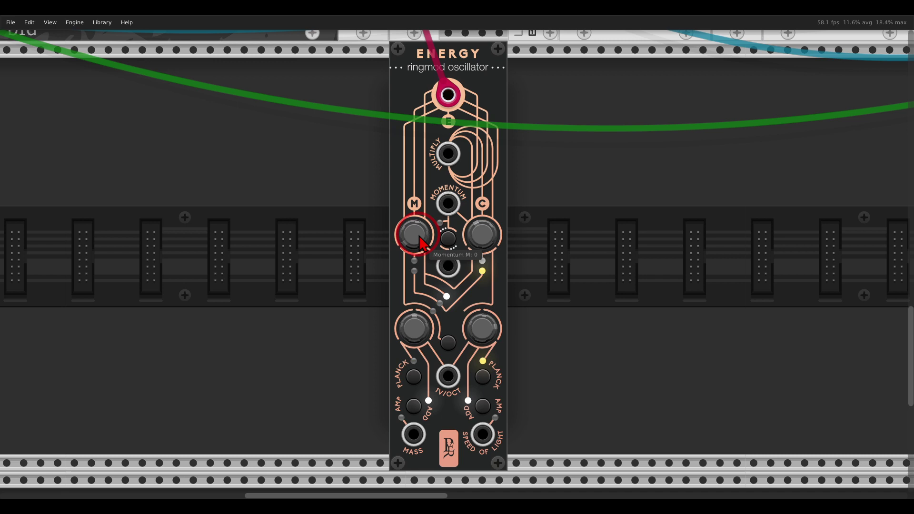
- Add an LLFO beside the Energy, patch its output into the lower momentum input and adjust the Momentum M knob
mouse_move(421, 238)
left_mouse_down()
mouse_move(417, 198)
mouse_move(408, 235)
left_mouse_up()
right_click(359, 251)
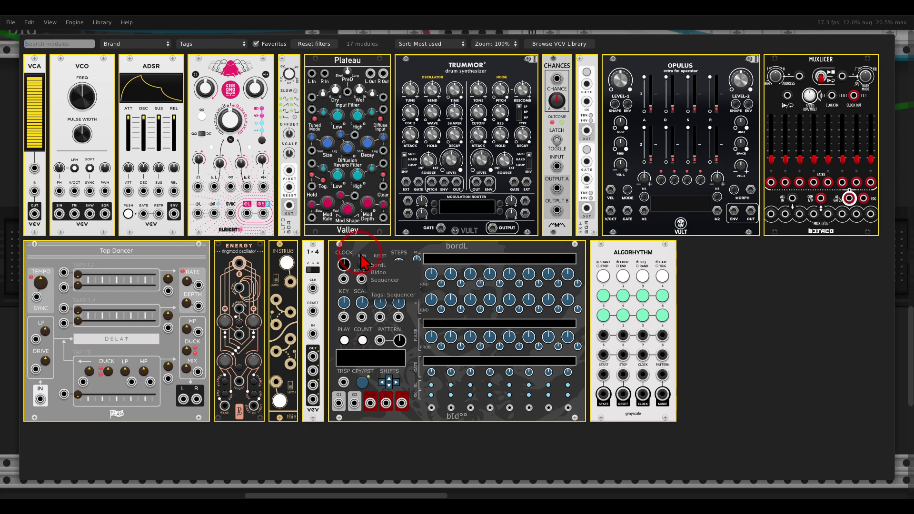
left_click_drag(285, 133, 363, 200)
left_click_drag(363, 399, 448, 265)
left_click_drag(419, 234, 415, 237)
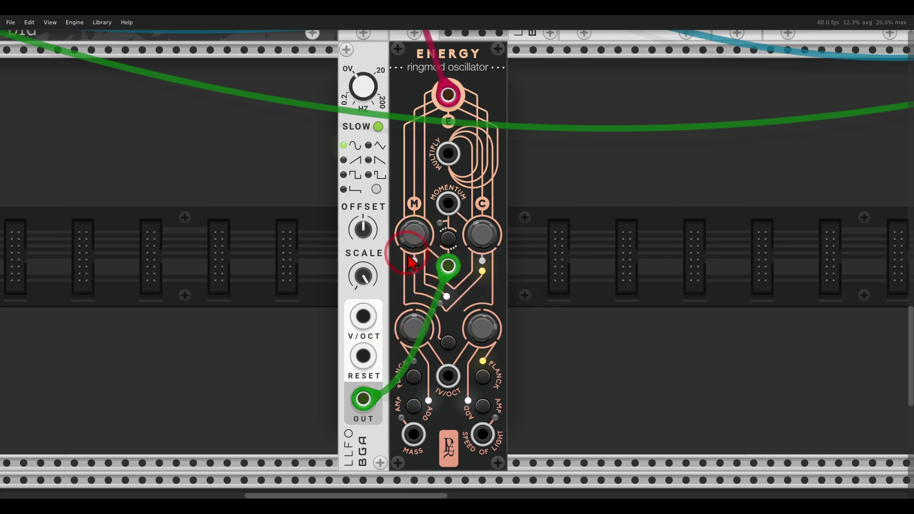
mouse_move(412, 241)
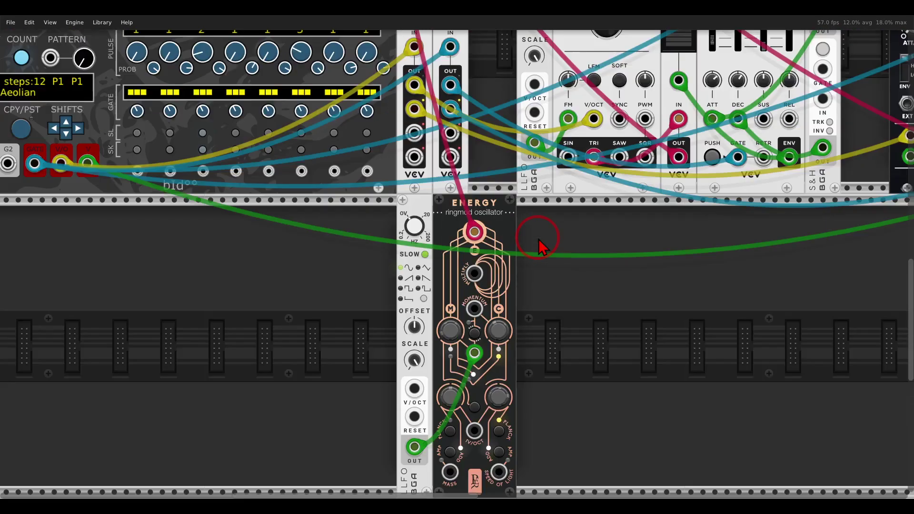
- Rename mixer channel 3 as ENRG and raise its Verb send to about -17.8 dB
scroll(541, 245, "up", 3)
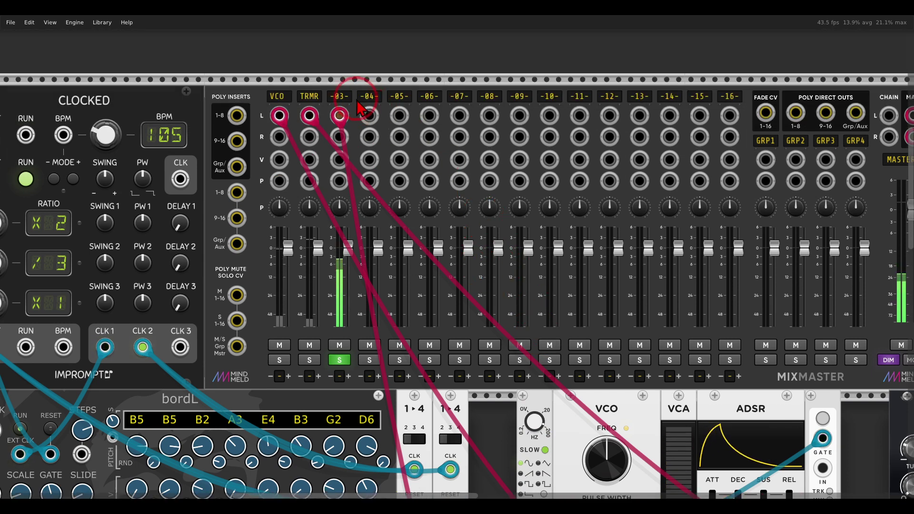
left_click(346, 100)
type("ENRG")
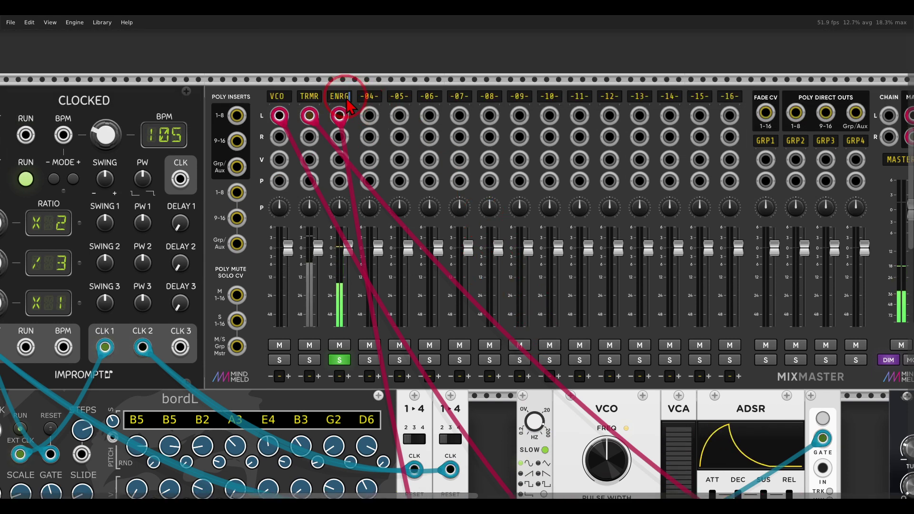
key("Return")
left_click_drag(607, 92, 247, 120)
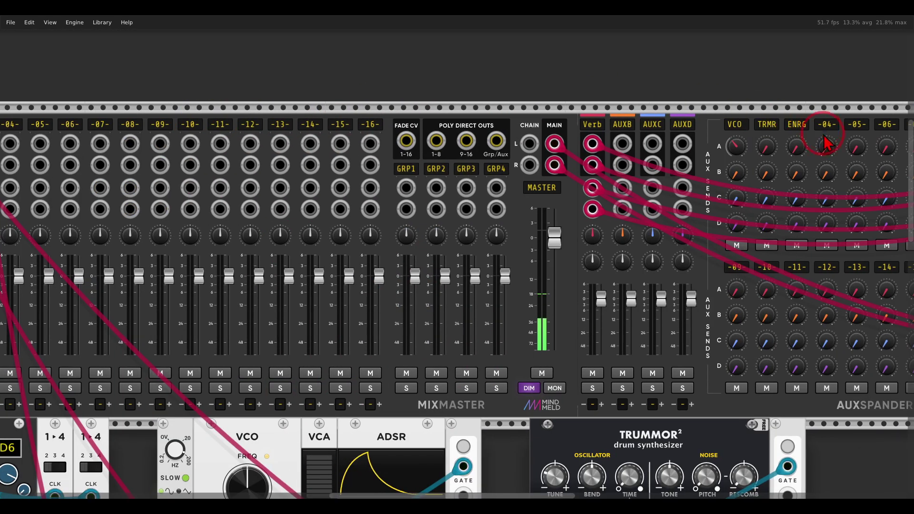
mouse_move(800, 148)
left_mouse_down()
mouse_move(788, 98)
mouse_move(802, 155)
left_mouse_up()
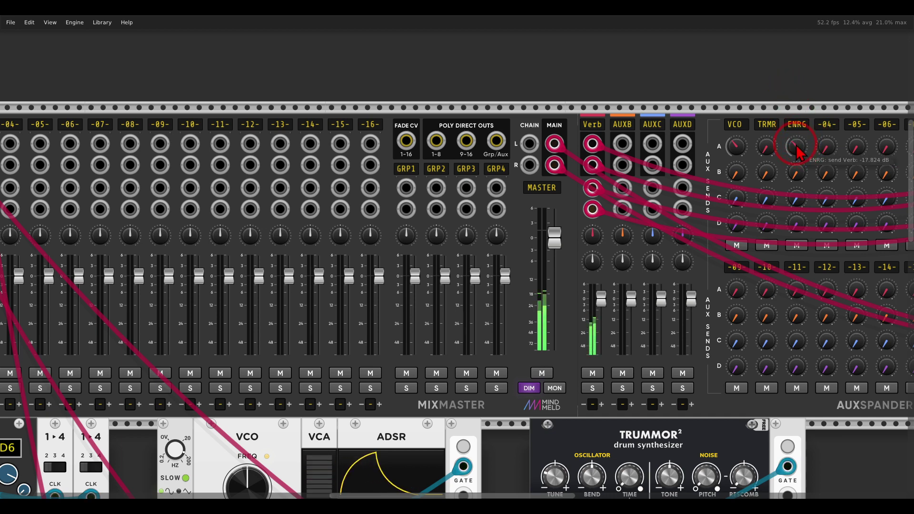
- Add an ADSR directly beside the Energy and patch its envelope output into the Energy's Multiply input
left_click(437, 183)
scroll(437, 183, "down", 10)
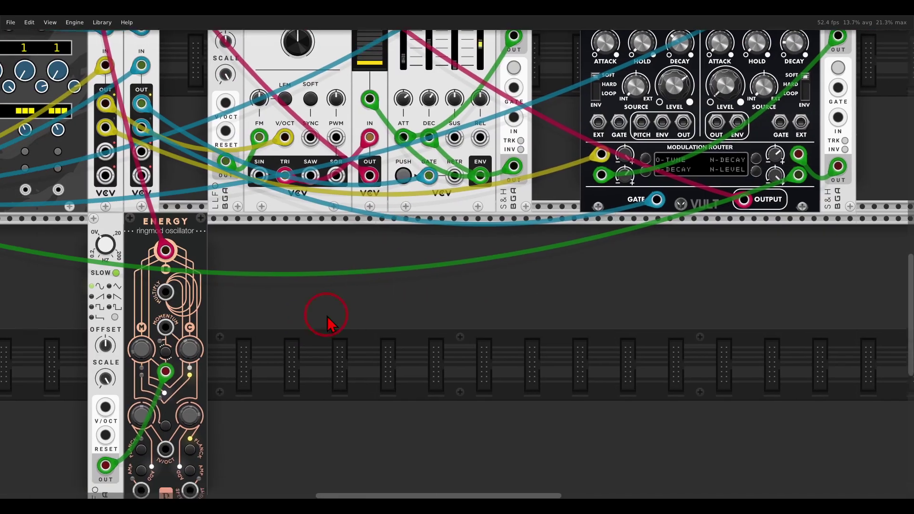
left_click_drag(327, 320, 591, 190)
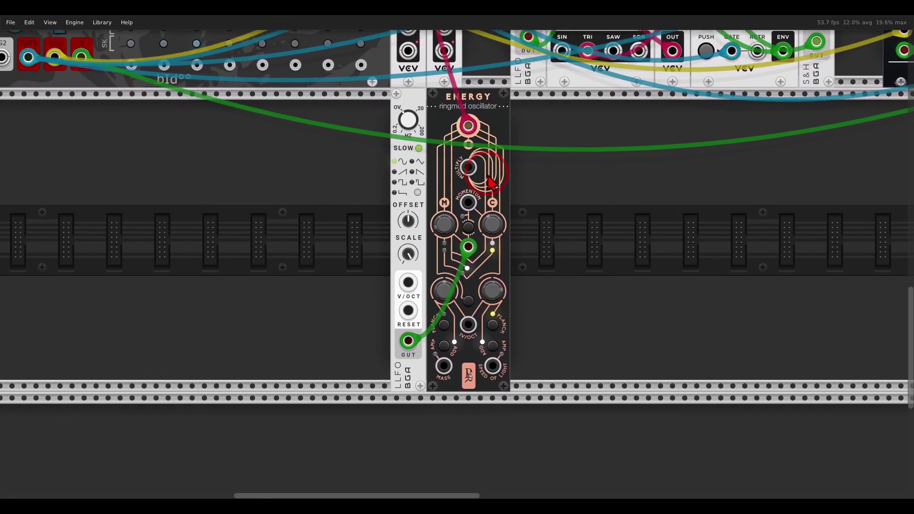
scroll(493, 183, "up", 2)
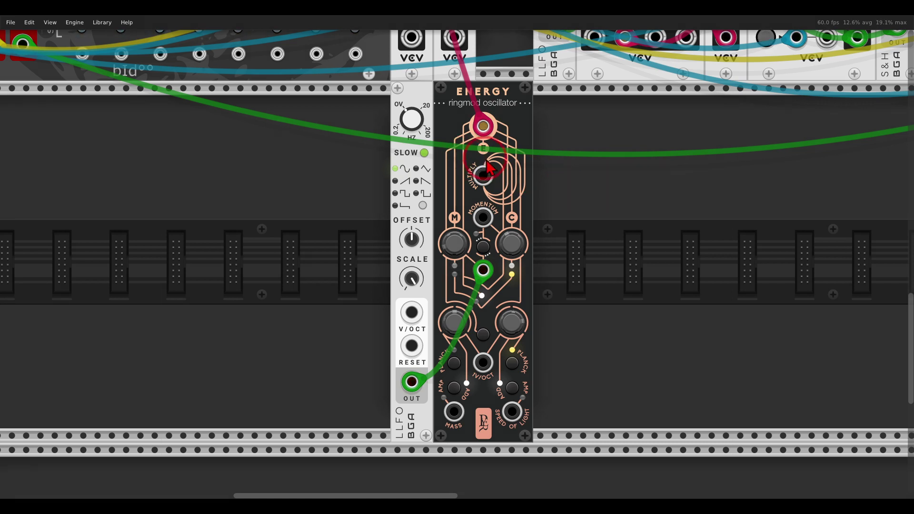
mouse_move(488, 167)
left_mouse_down()
mouse_move(464, 164)
mouse_move(505, 200)
mouse_move(500, 158)
left_mouse_up()
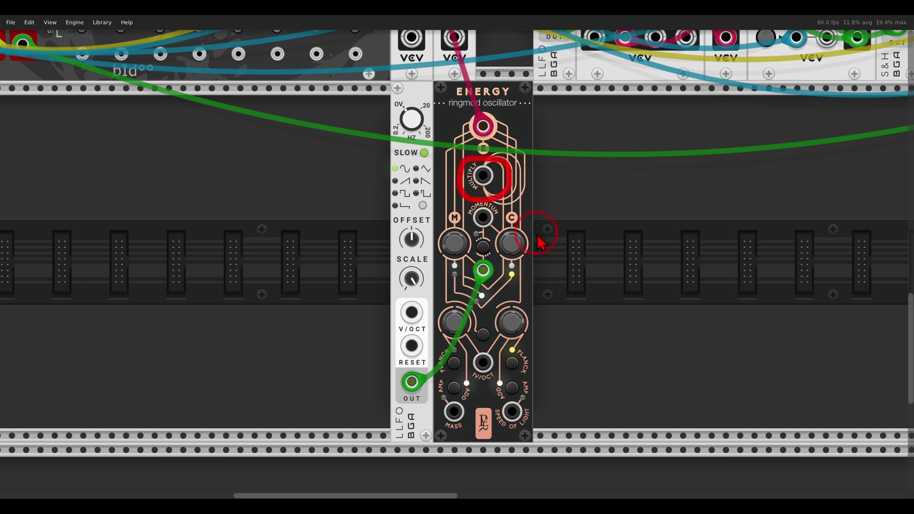
right_click(541, 243)
left_click(190, 119)
left_click_drag(286, 143, 495, 262)
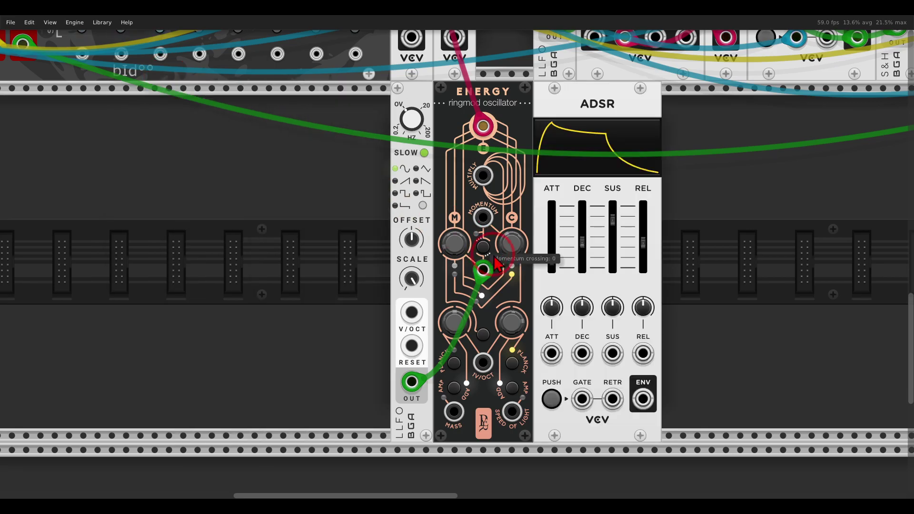
left_click_drag(643, 399, 485, 177)
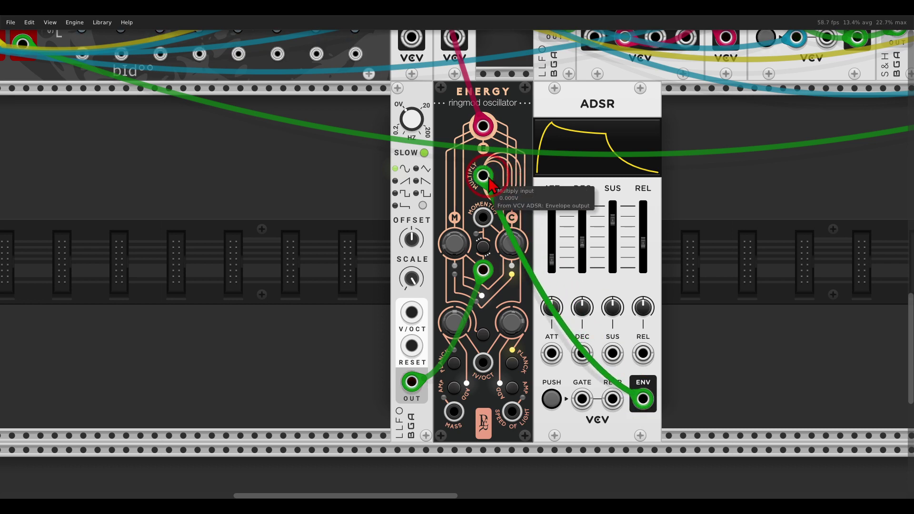
- Patch the pitch switch's third output into the Energy's 1V/Oct and the gate switch's third output into the new ADSR's gate
scroll(491, 184, "up", 3)
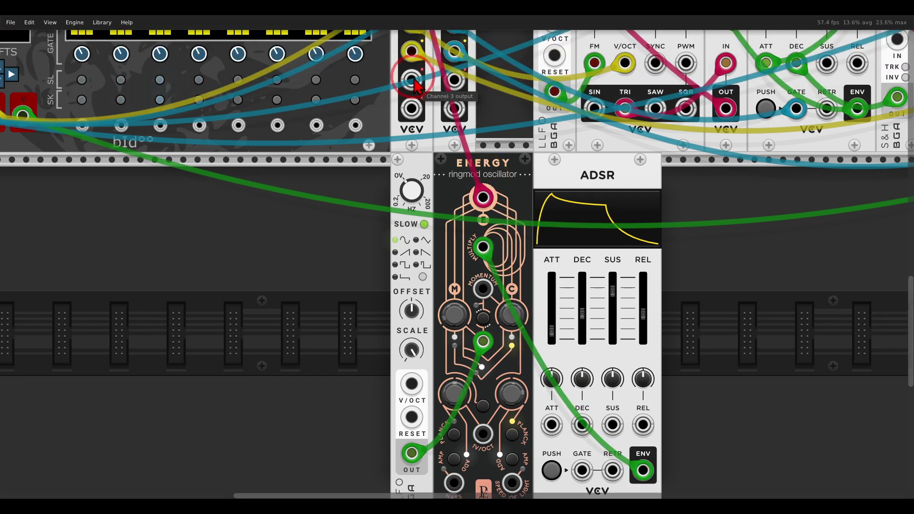
left_click_drag(413, 79, 483, 435)
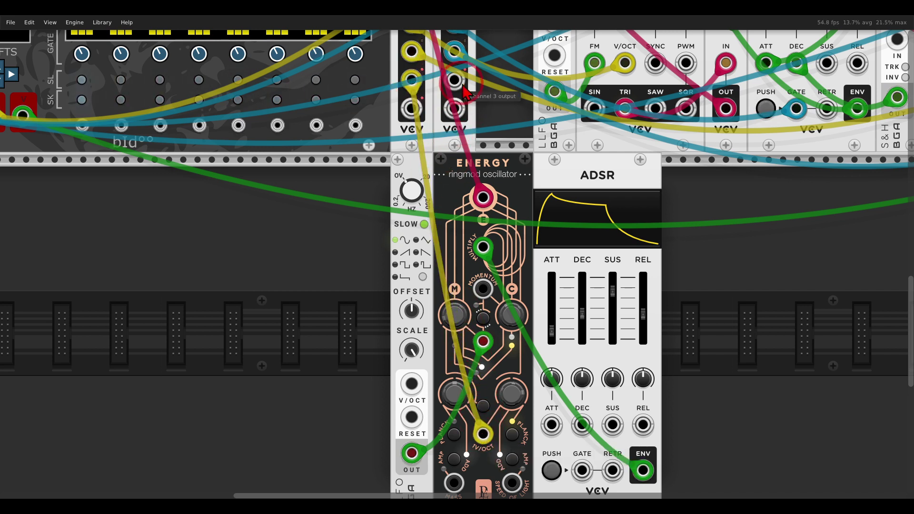
left_click_drag(455, 80, 583, 471)
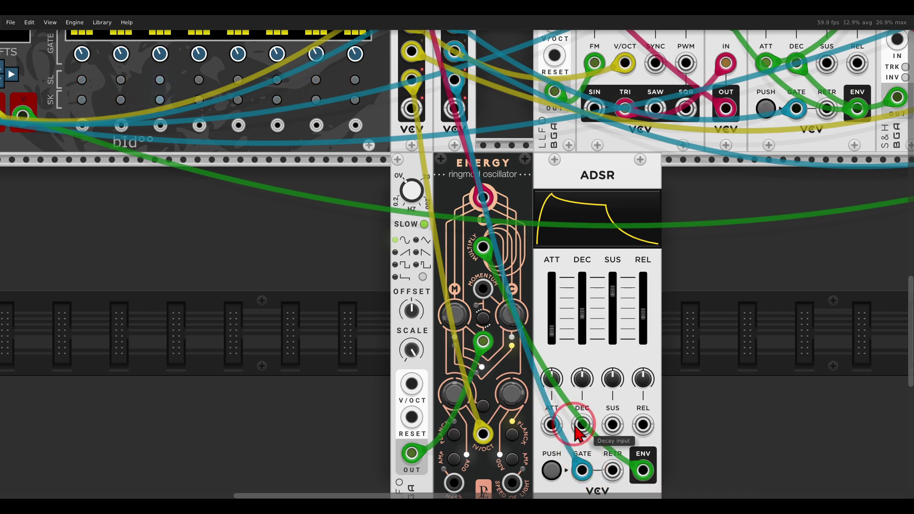
- Turn off solo on the ENRG mixer channel and adjust the step count of the 1→4 switches
scroll(576, 428, "down", 2)
left_click_drag(694, 367, 664, 316)
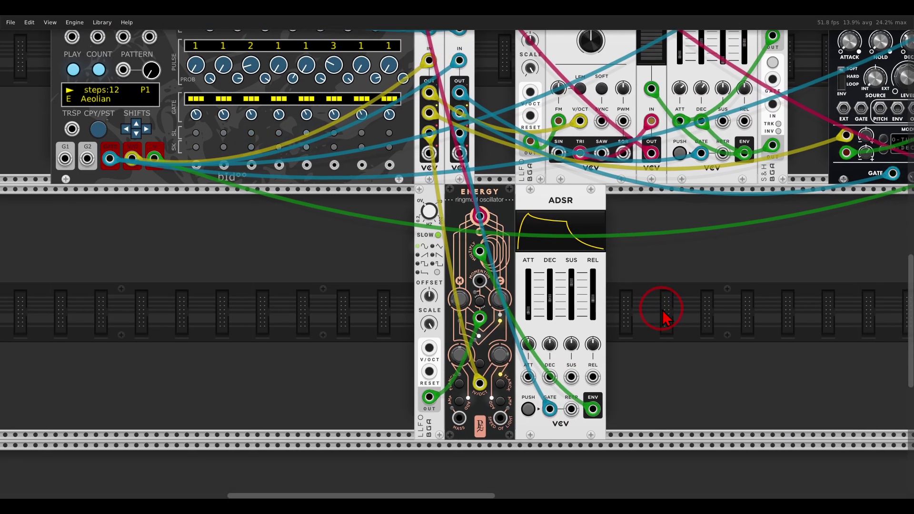
scroll(662, 315, "down", 3)
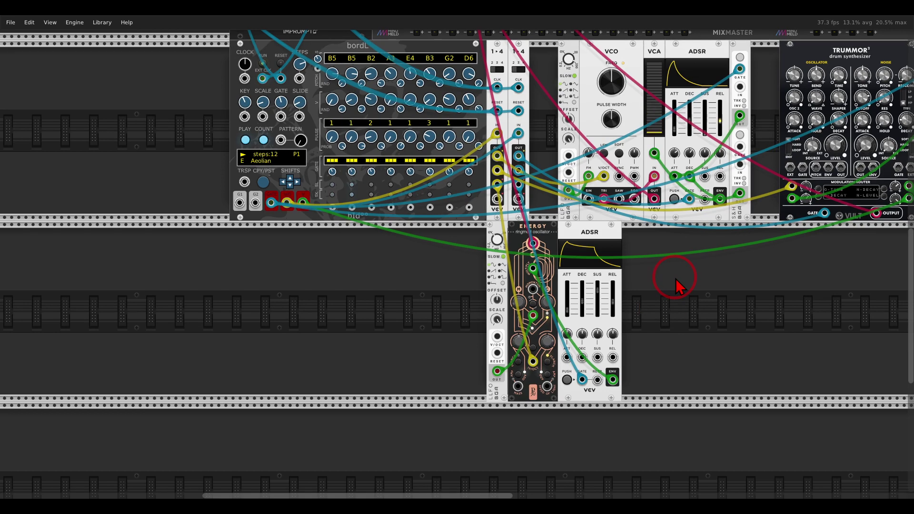
scroll(608, 381, "up", 2)
left_click_drag(607, 381, 575, 442)
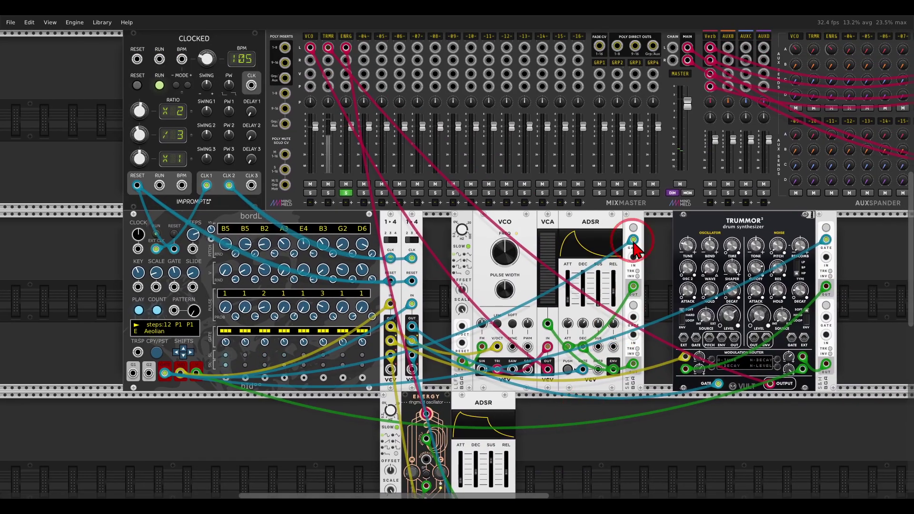
left_click(346, 193)
left_click(412, 240)
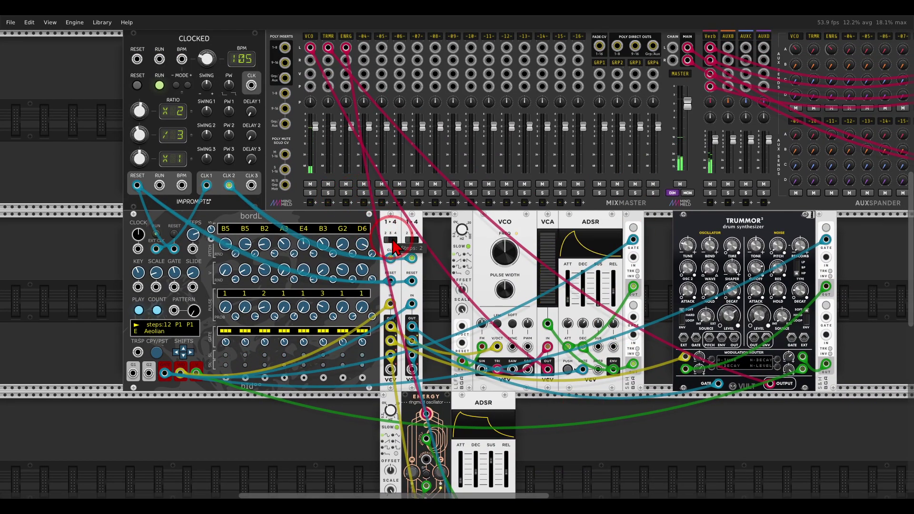
left_click_drag(445, 331, 457, 298)
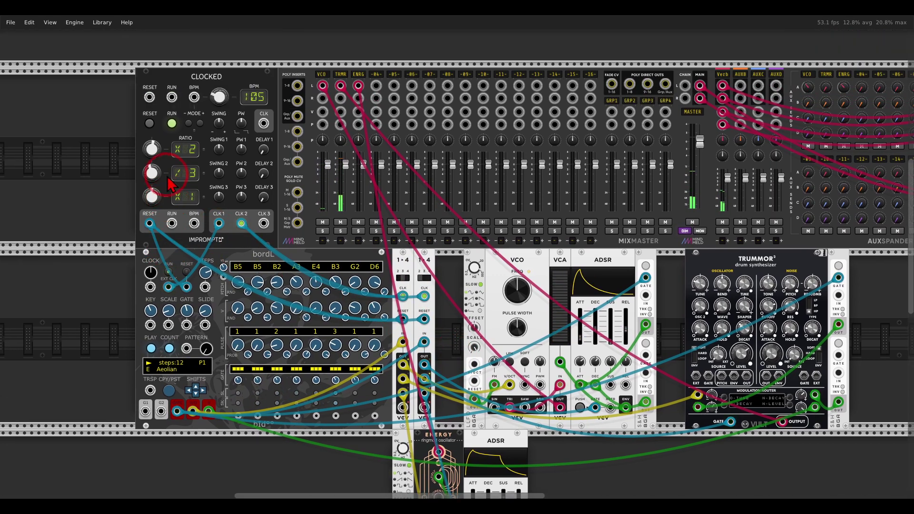
scroll(465, 315, "up", 3)
scroll(467, 327, "down", 6)
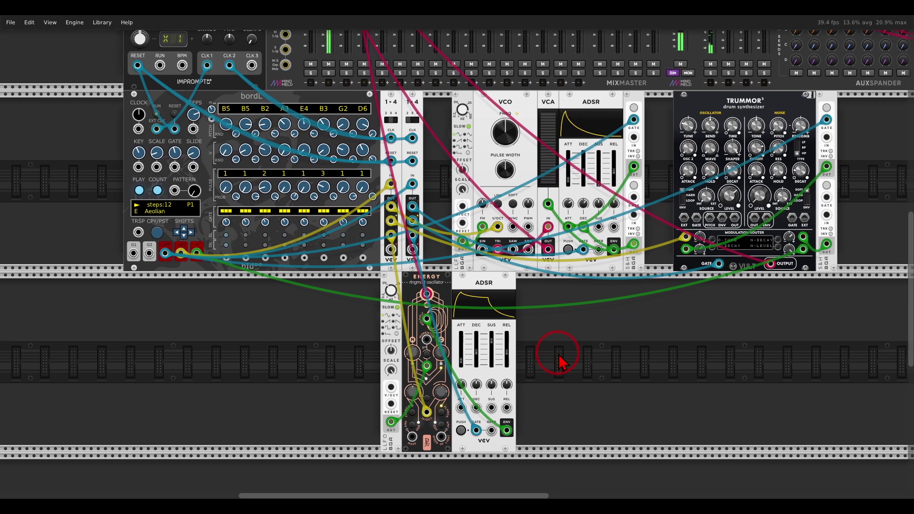
scroll(555, 351, "up", 3)
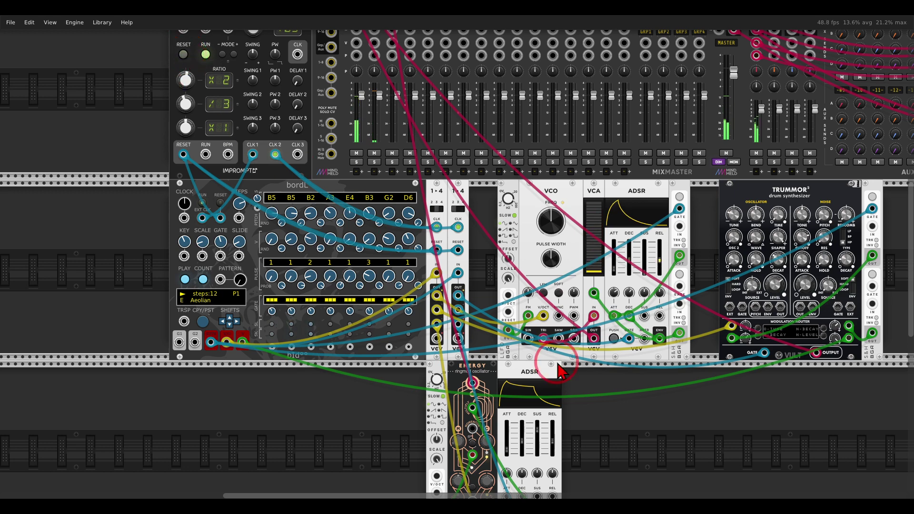
scroll(559, 371, "down", 3)
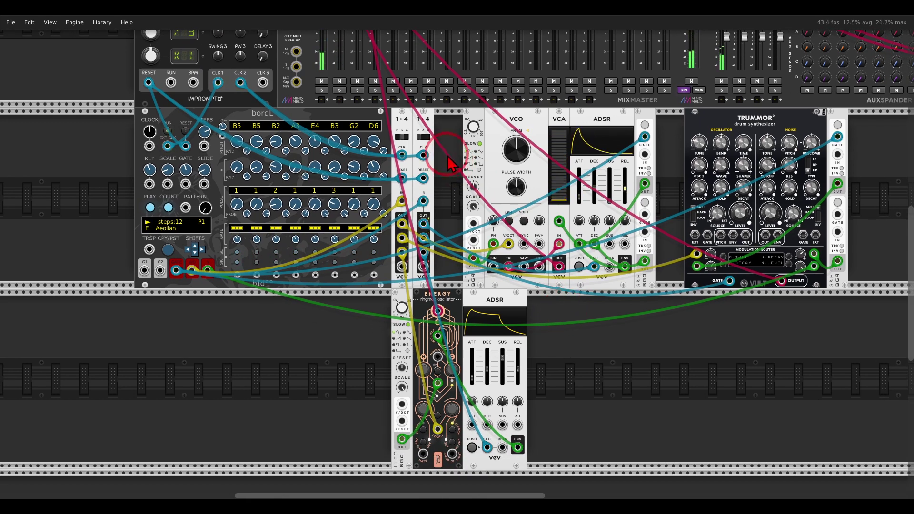
- Reset the clock and shape the Energy voice's ADSR into a plucky envelope with minimal attack, a moderate decay and no sustain
scroll(429, 146, "up", 3)
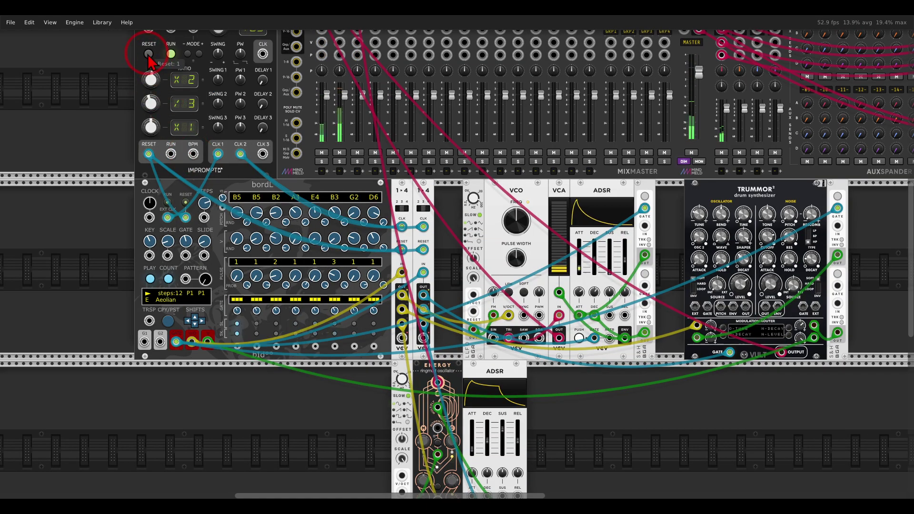
scroll(582, 345, "down", 3)
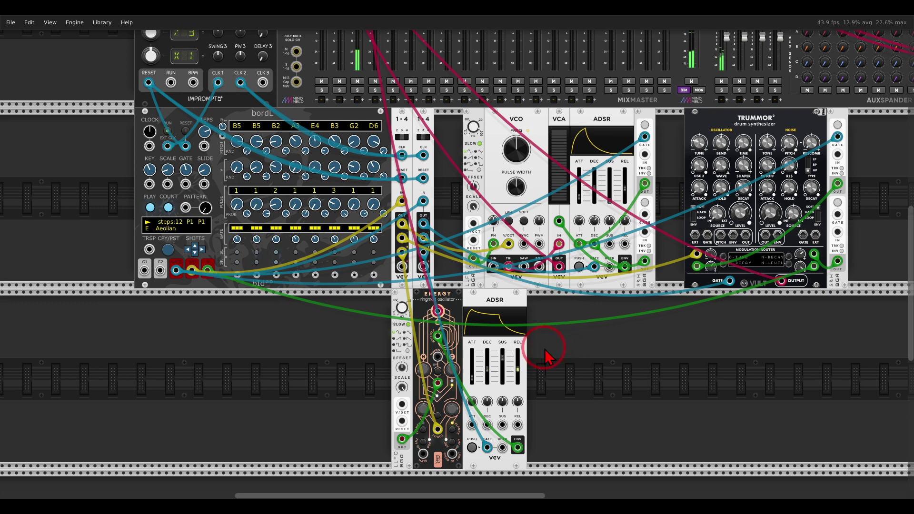
mouse_move(505, 366)
left_click_drag(504, 367, 477, 376)
left_click_drag(473, 377, 479, 425)
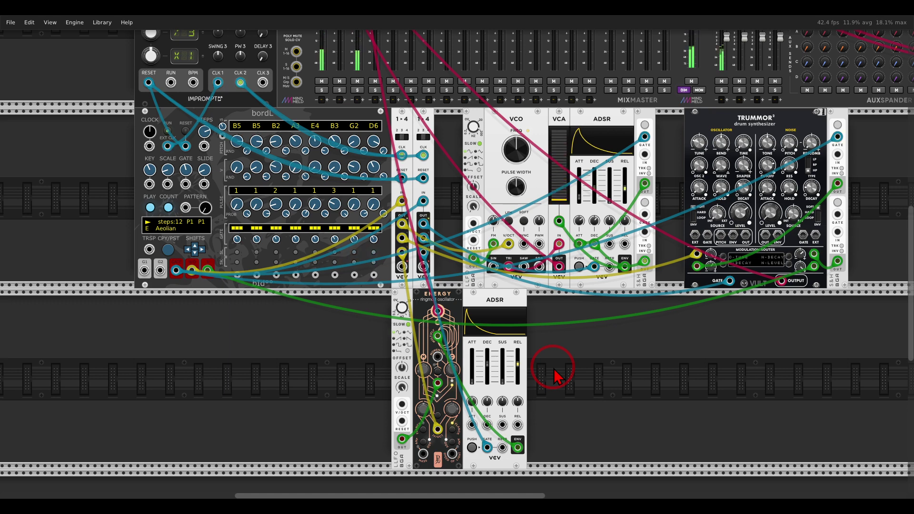
left_click_drag(521, 376, 520, 374)
left_click_drag(489, 373, 490, 378)
left_click(575, 376)
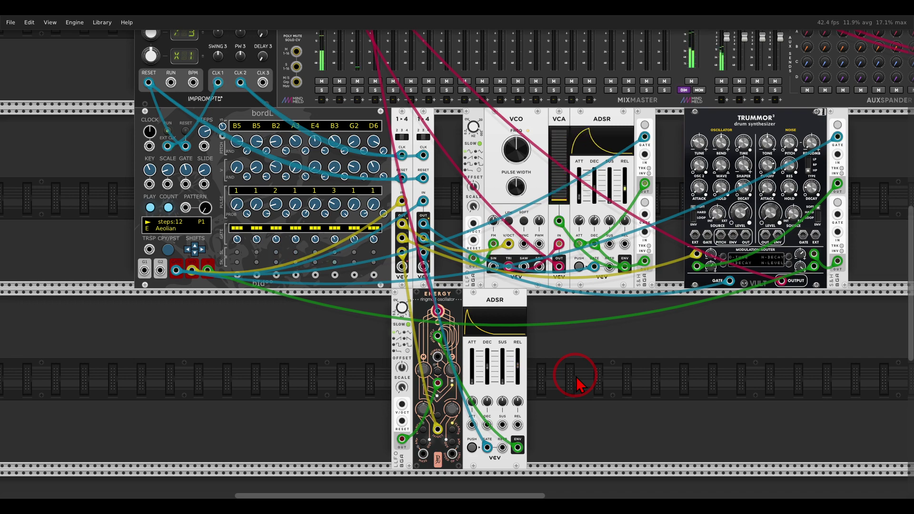
- Add an Algorhythm directly beside the bordL and patch the clock's CLK 1 and reset outputs into its clock and reset inputs
left_click_drag(160, 302, 302, 323)
right_click(260, 249)
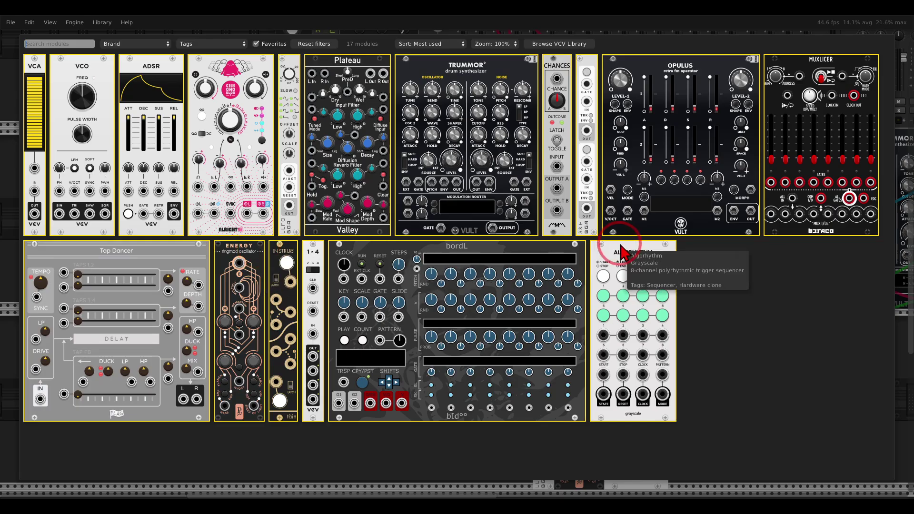
left_click(634, 252)
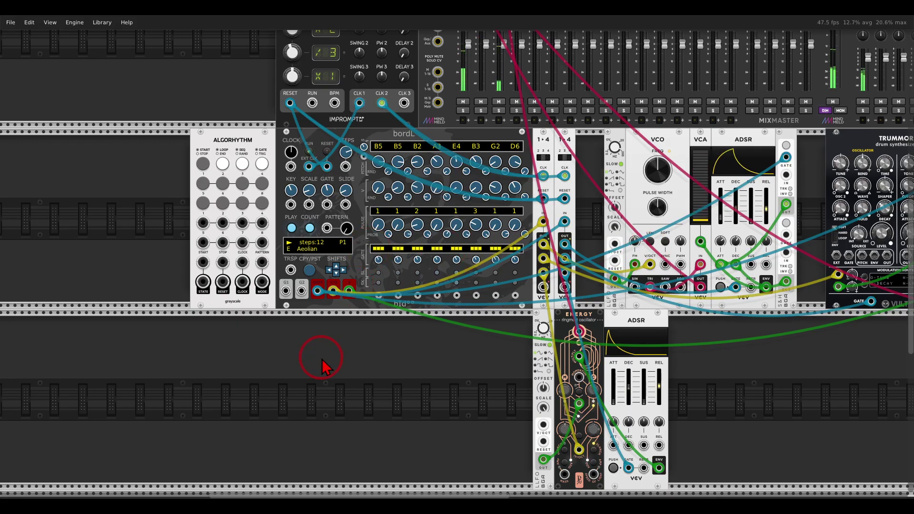
scroll(285, 241, "up", 1)
scroll(286, 241, "up", 5)
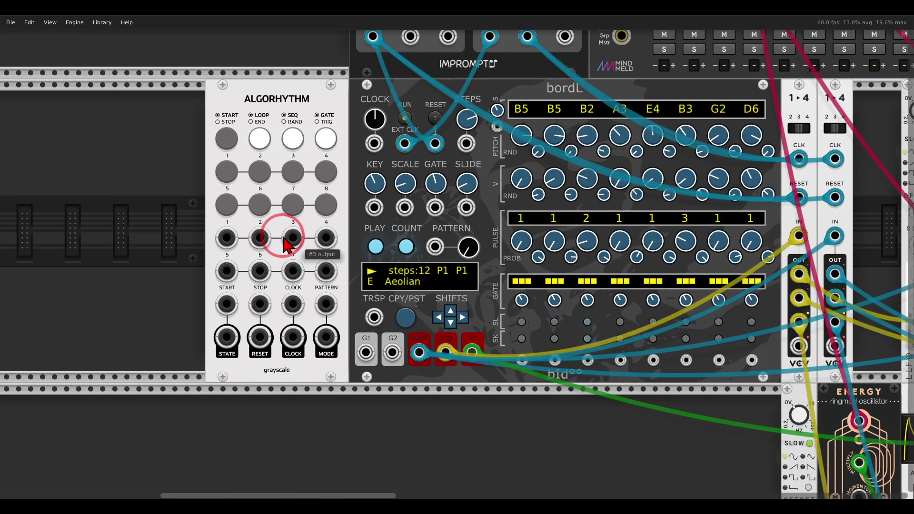
left_click_drag(286, 246, 293, 338)
left_click_drag(441, 143, 264, 339)
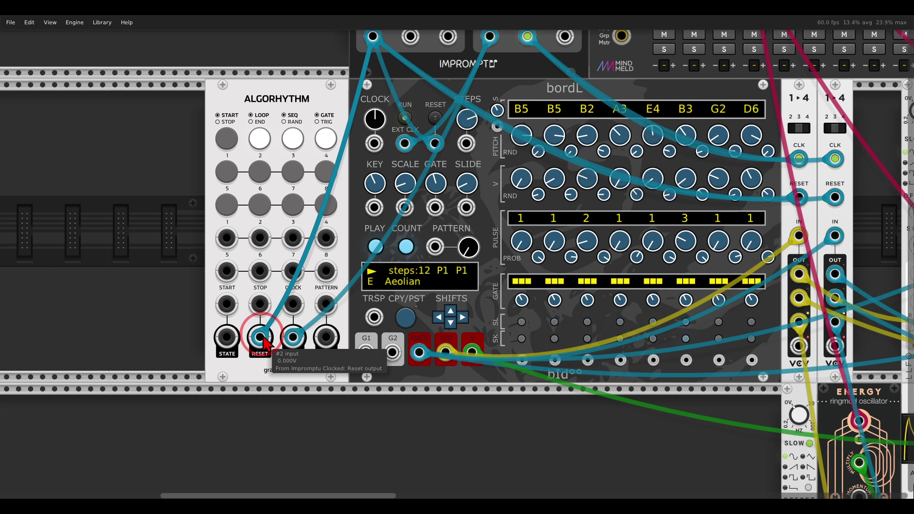
- Start the Algorhythm with steps 1, 5 and 7 active and patch its pattern output into both 1→4 switches' clock inputs, replacing CLK 2
left_click(223, 145)
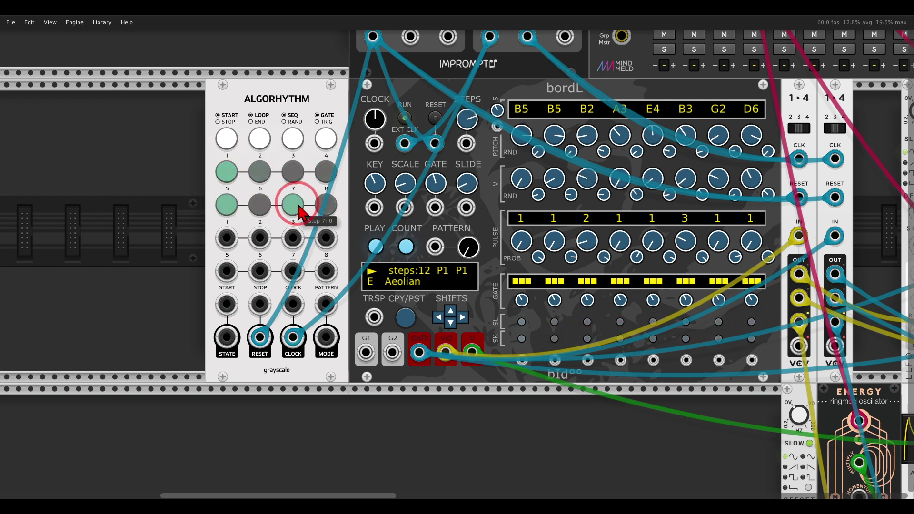
scroll(299, 213, "down", 3)
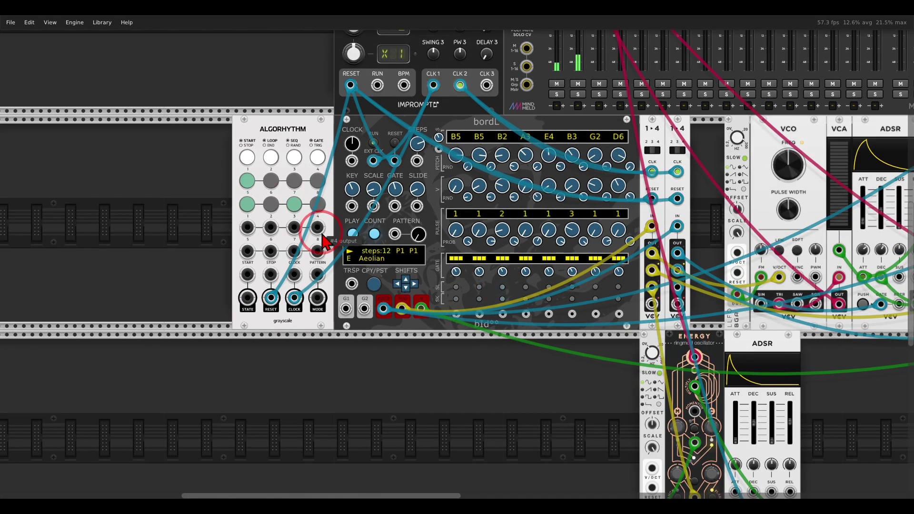
left_click_drag(569, 186, 233, 289)
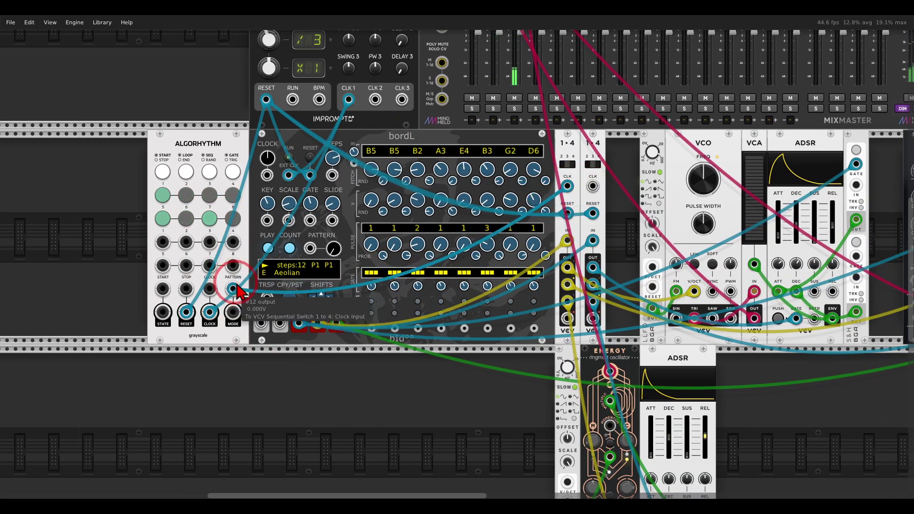
scroll(266, 96, "up", 3)
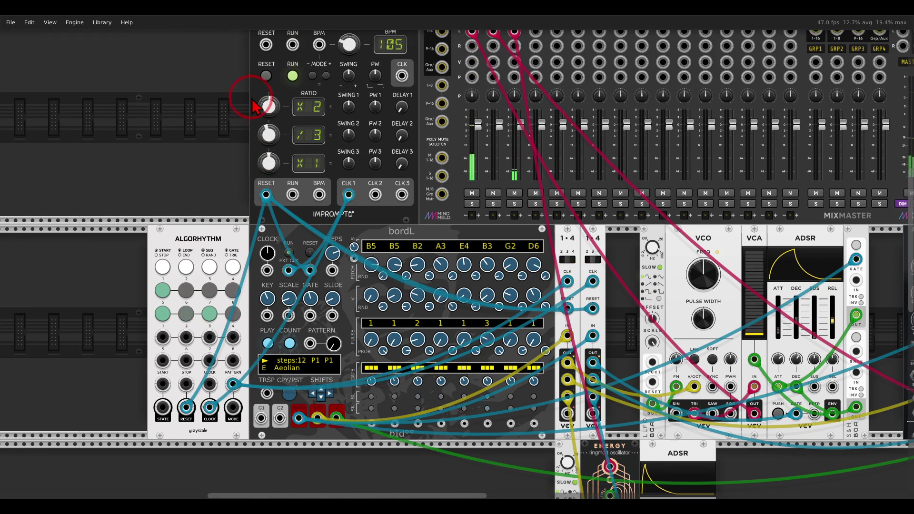
scroll(235, 143, "down", 2)
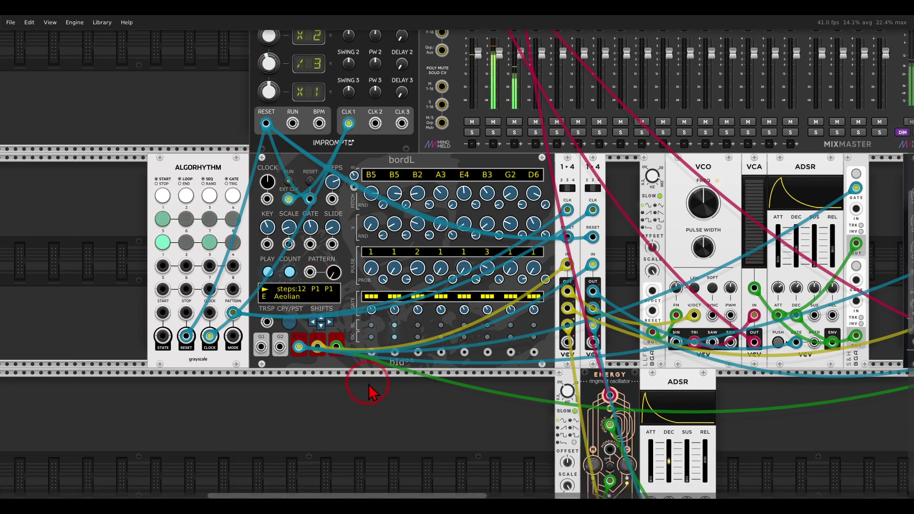
scroll(590, 345, "down", 2)
scroll(408, 292, "up", 5)
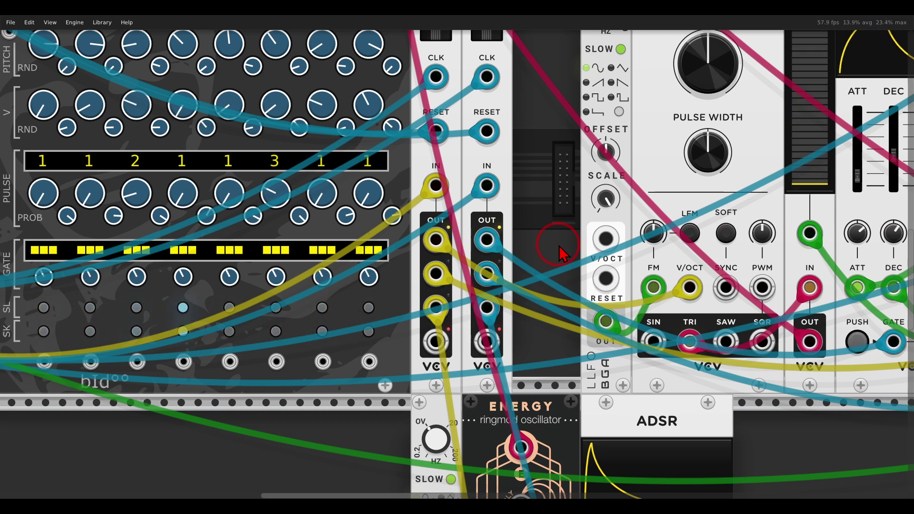
scroll(560, 252, "down", 5)
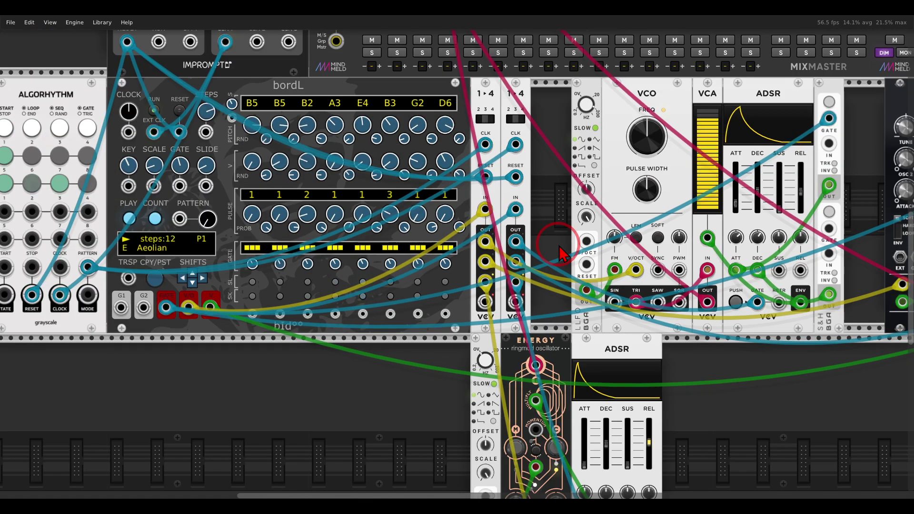
scroll(337, 371, "up", 3)
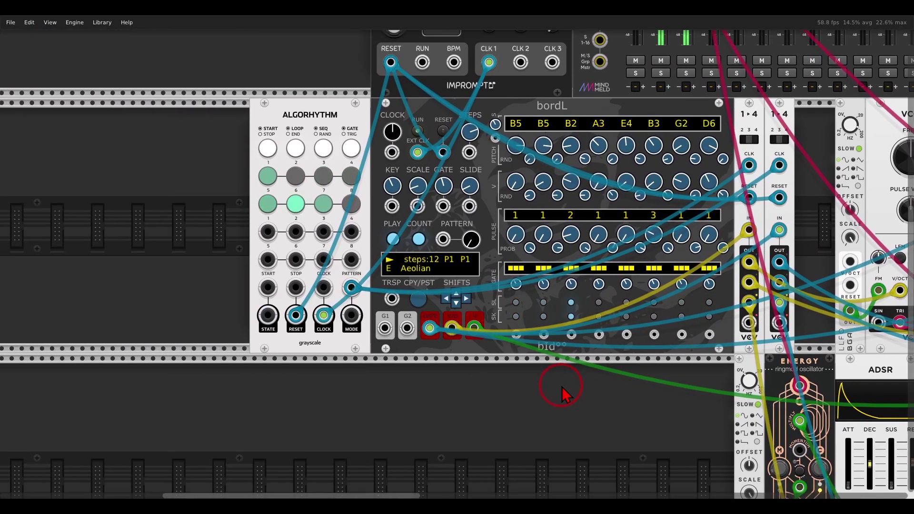
mouse_move(588, 99)
left_mouse_down()
mouse_move(496, 228)
mouse_move(593, 105)
left_mouse_up()
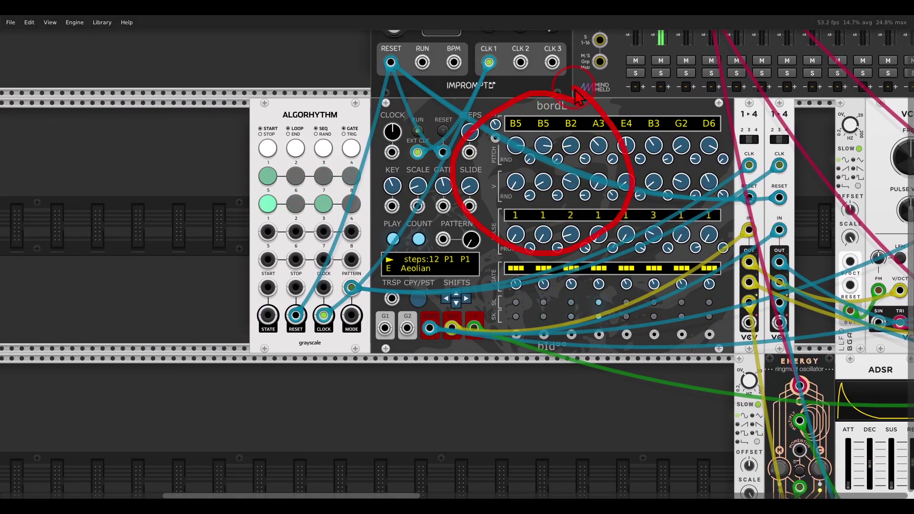
mouse_move(351, 113)
left_mouse_down()
mouse_move(305, 160)
mouse_move(347, 109)
left_mouse_up()
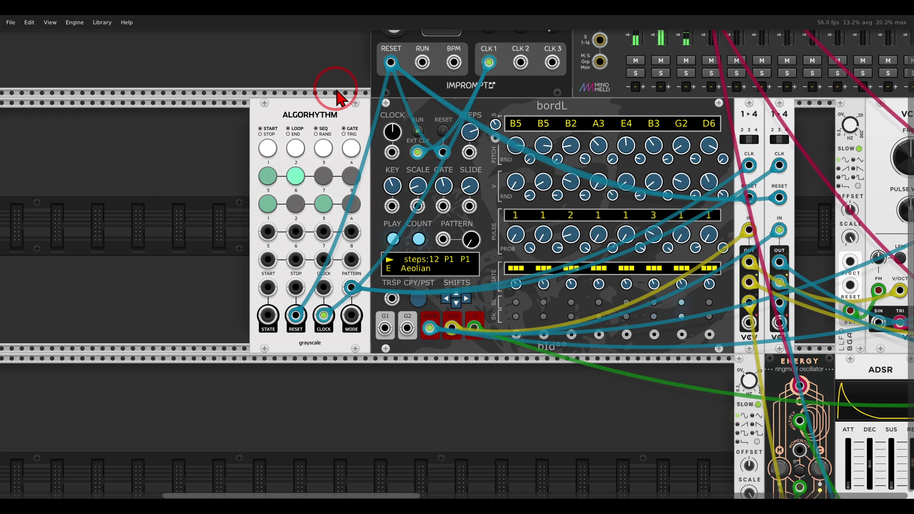
- Set the Algorhythm's sequence length to 7 steps and return it to grid programming mode
right_click(324, 114)
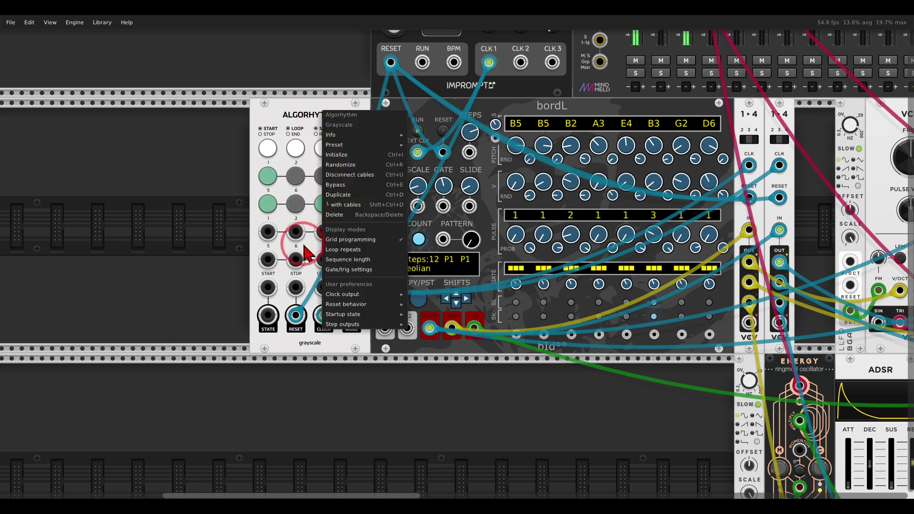
left_click(352, 261)
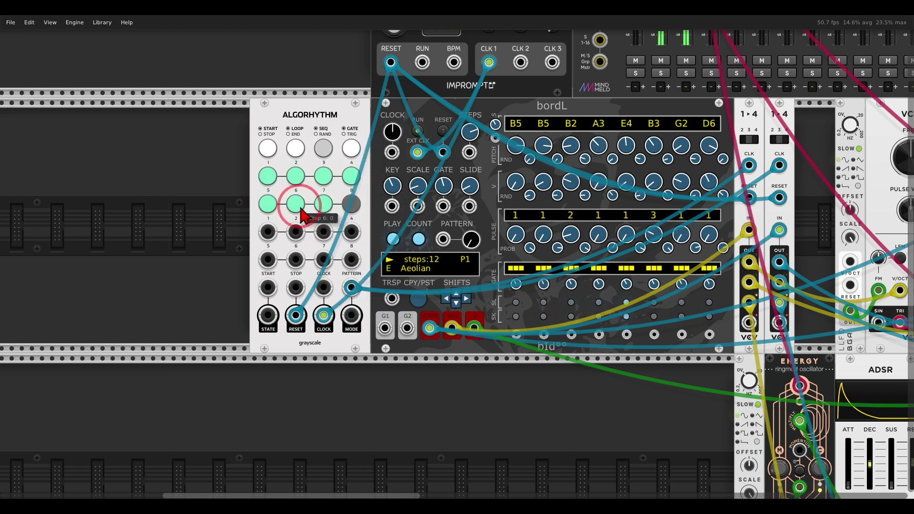
right_click(319, 118)
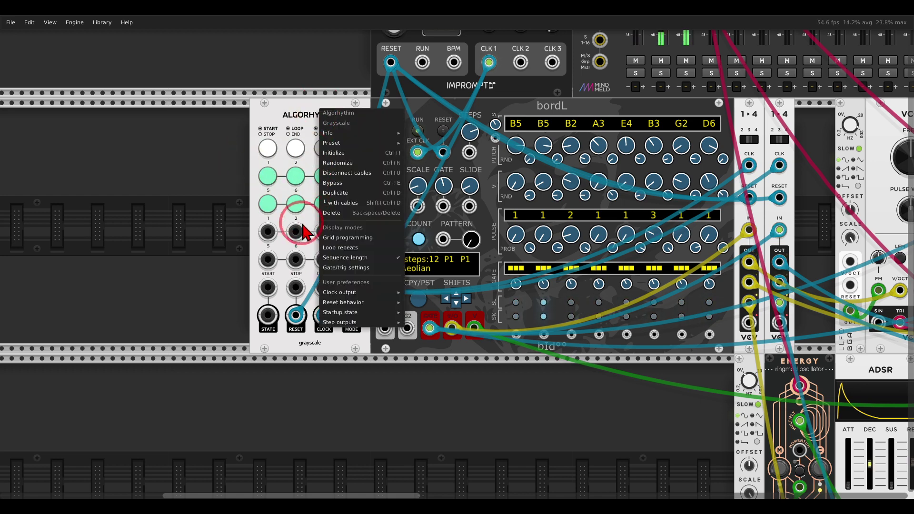
left_click(347, 238)
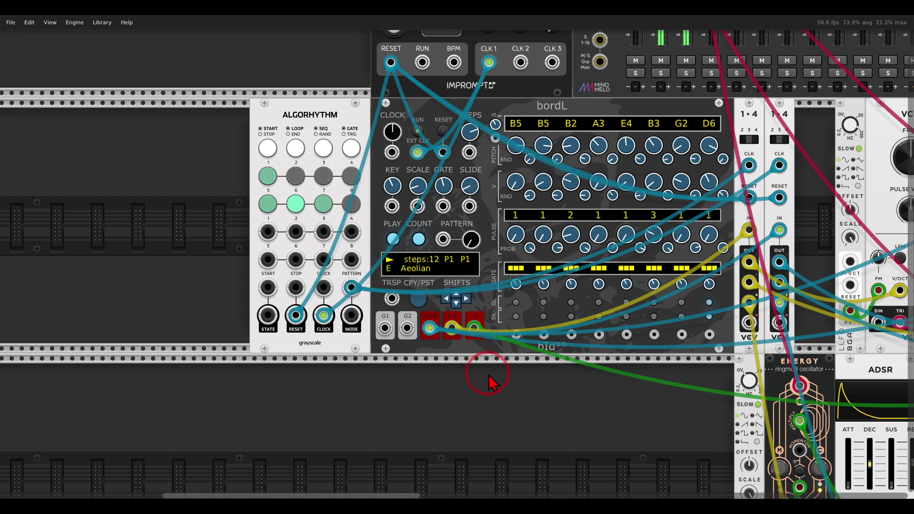
left_click_drag(492, 380, 401, 376)
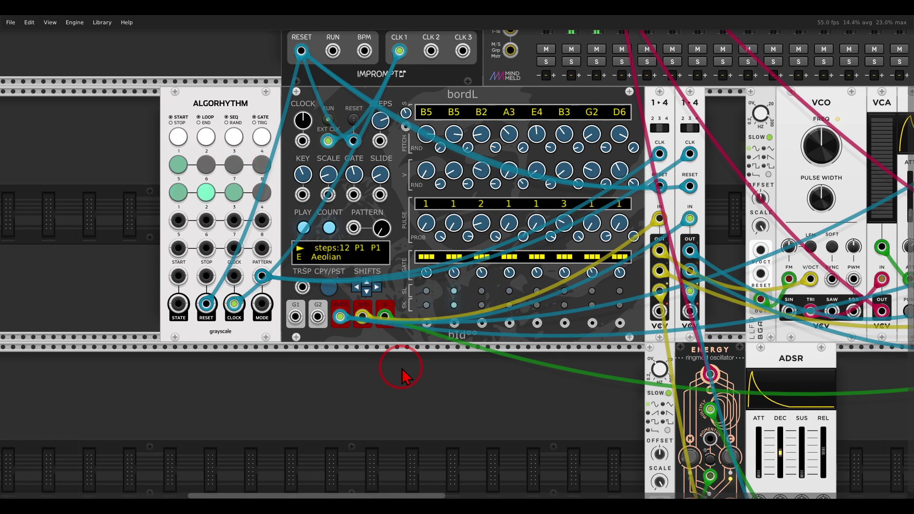
mouse_move(438, 151)
left_mouse_down()
mouse_move(490, 91)
mouse_move(457, 142)
left_mouse_up()
mouse_move(224, 84)
left_mouse_down()
mouse_move(213, 117)
mouse_move(190, 125)
mouse_move(230, 89)
left_mouse_up()
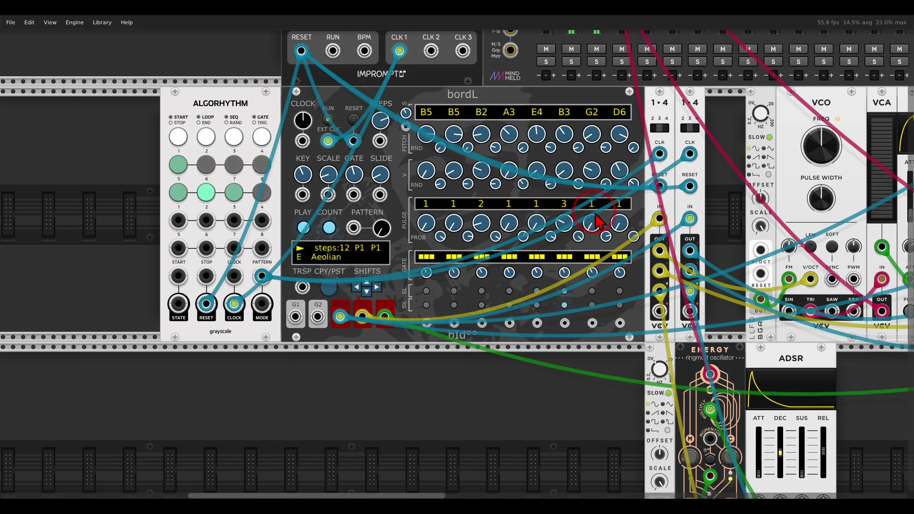
scroll(454, 202, "right", 10)
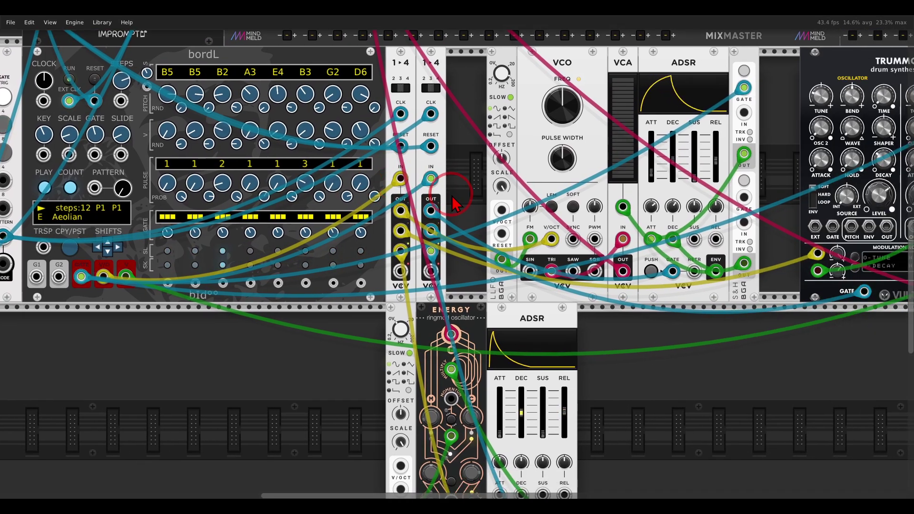
- Add a Tap Dancer delay directly beside the Energy voice's ADSR
scroll(453, 197, "down", 3)
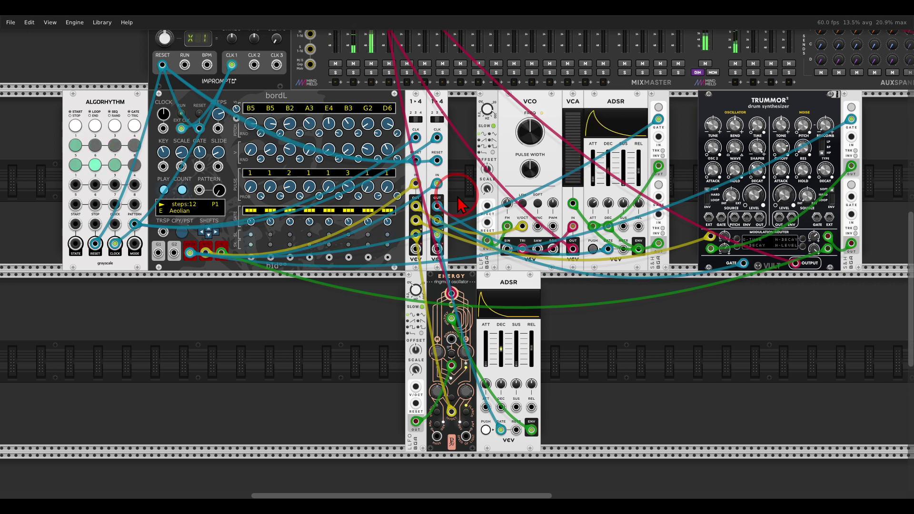
right_click(571, 381)
left_click(161, 261)
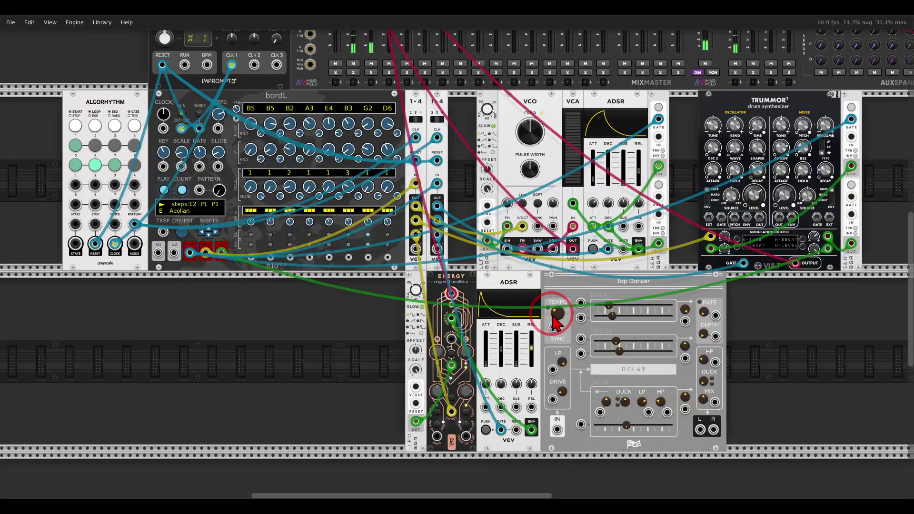
- Route the Energy's output into the Tap Dancer's input and patch the delay's L and R outputs into the ENRG mixer channel
scroll(539, 309, "up", 3)
scroll(533, 342, "up", 2)
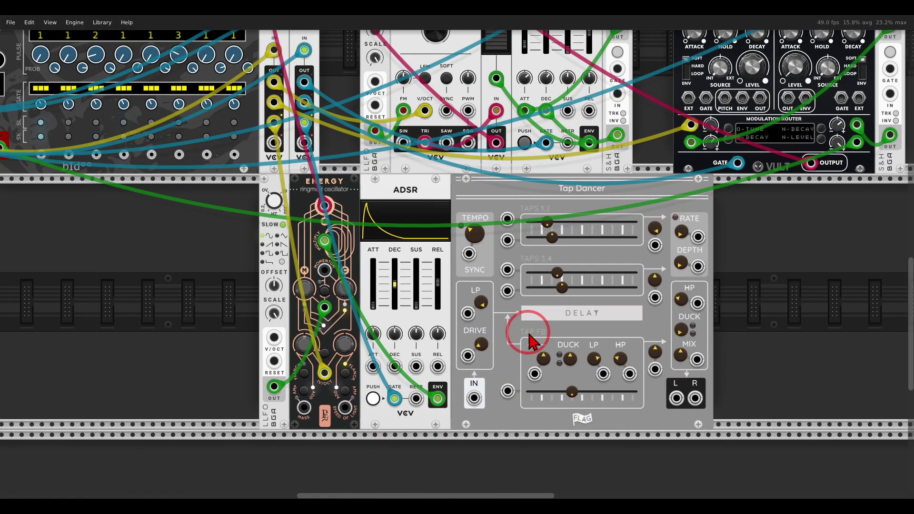
left_click_drag(324, 206, 288, 120)
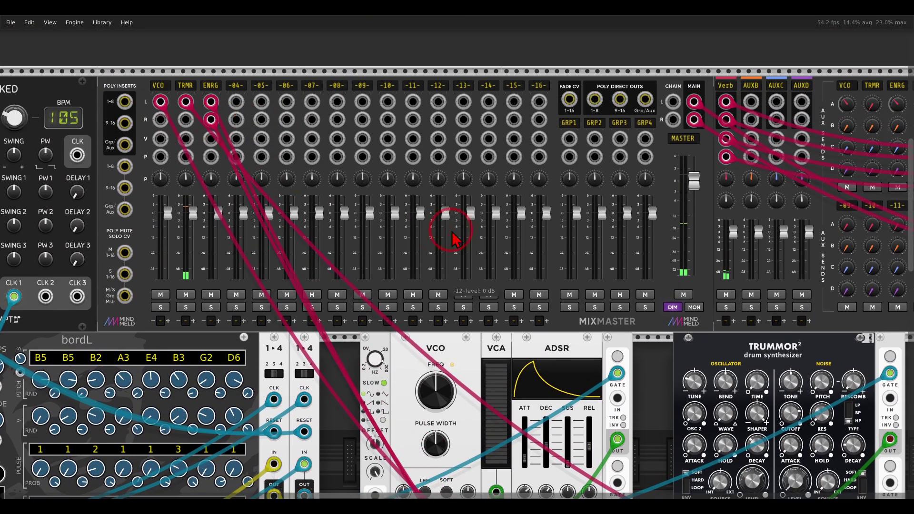
scroll(459, 236, "down", 8)
left_click_drag(324, 191, 474, 384)
scroll(570, 384, "right", 3)
scroll(507, 326, "up", 3)
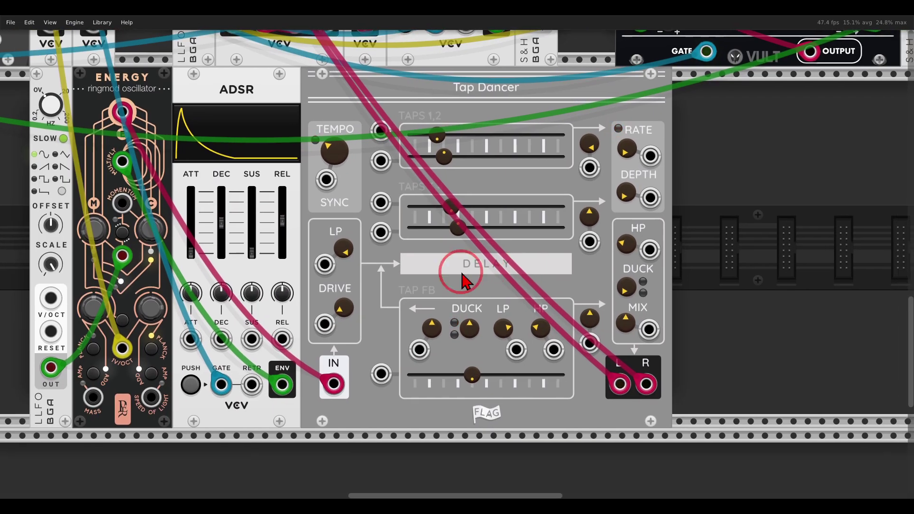
- Raise the Tap Dancer's drive, modulation depth and main ducking amount, and adjust the ducking in its feedback section
left_click_drag(345, 316, 343, 310)
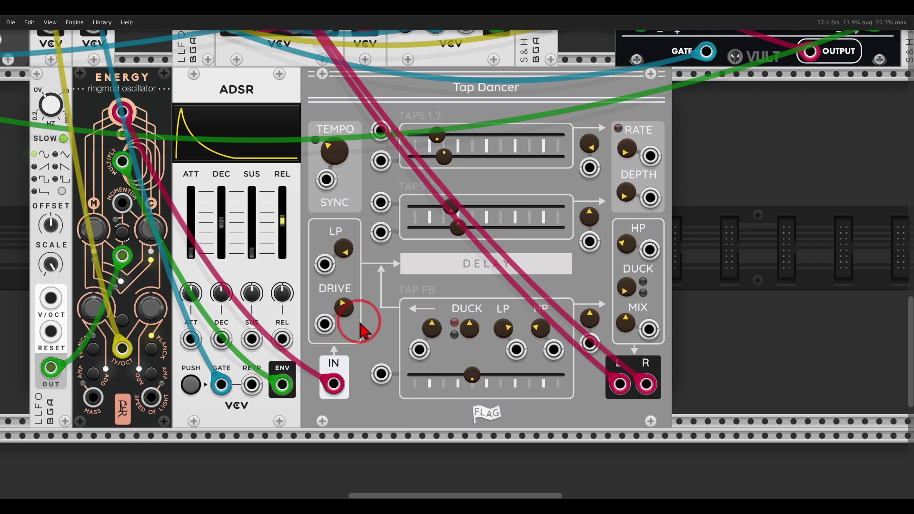
mouse_move(624, 192)
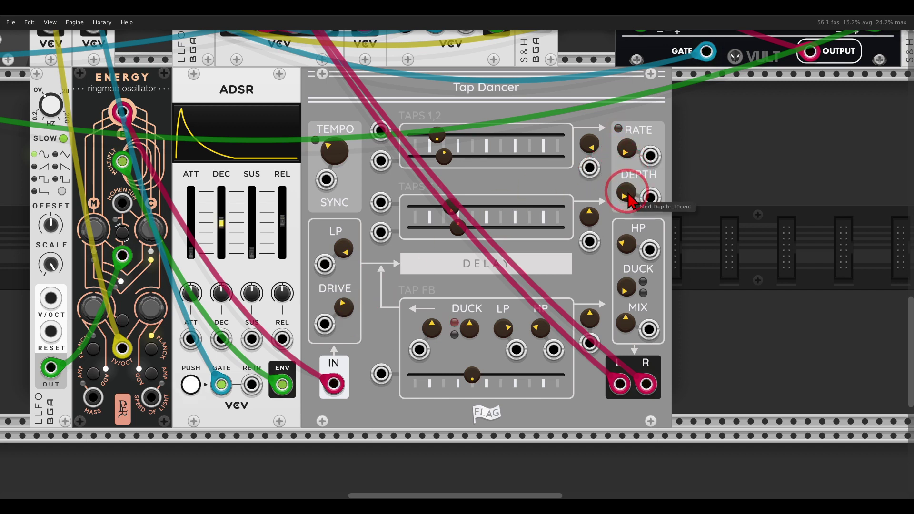
left_click_drag(626, 190, 626, 178)
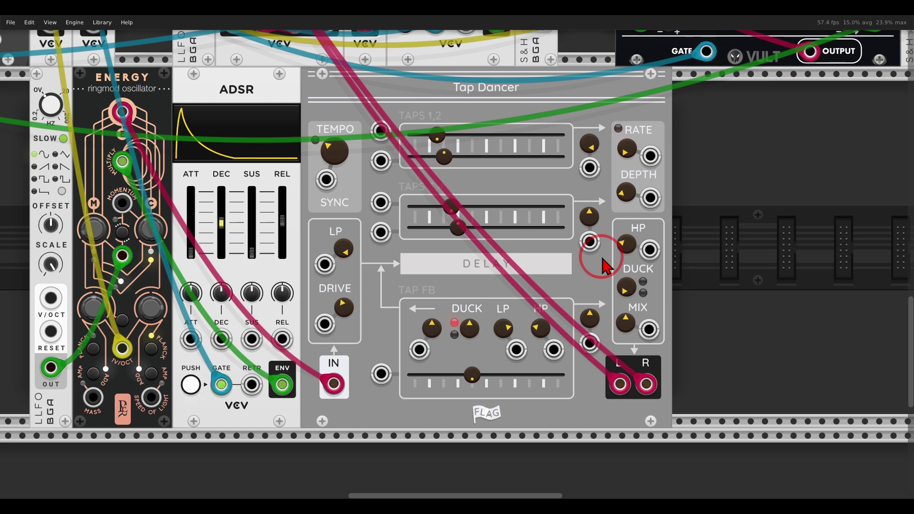
left_click_drag(623, 285, 606, 225)
left_click_drag(433, 328, 407, 336)
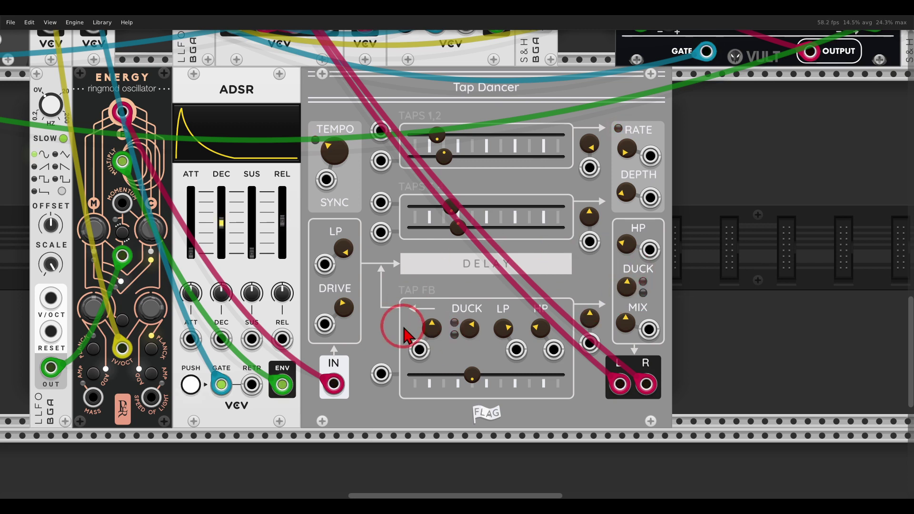
left_click_drag(344, 307, 352, 312)
scroll(352, 310, "down", 3)
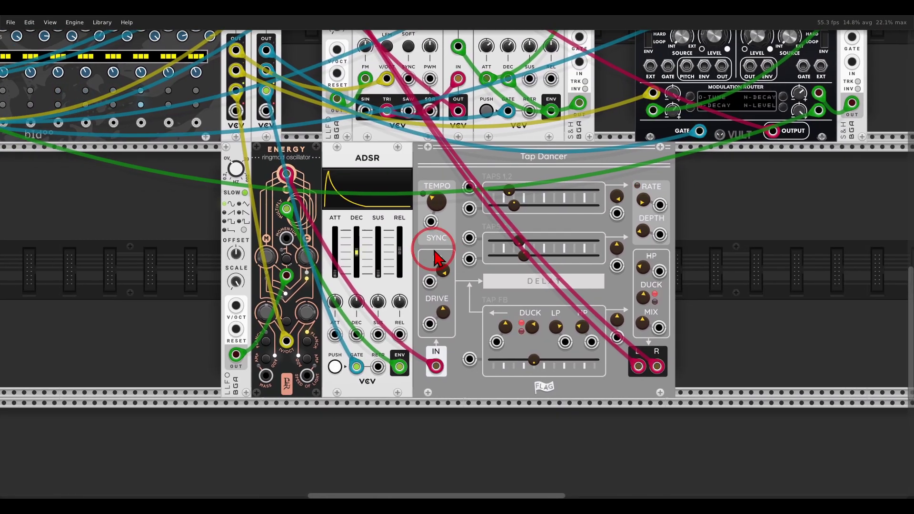
- Add an Opulus FM voice in the empty row beneath bordL
scroll(436, 251, "down", 5)
scroll(306, 288, "up", 3)
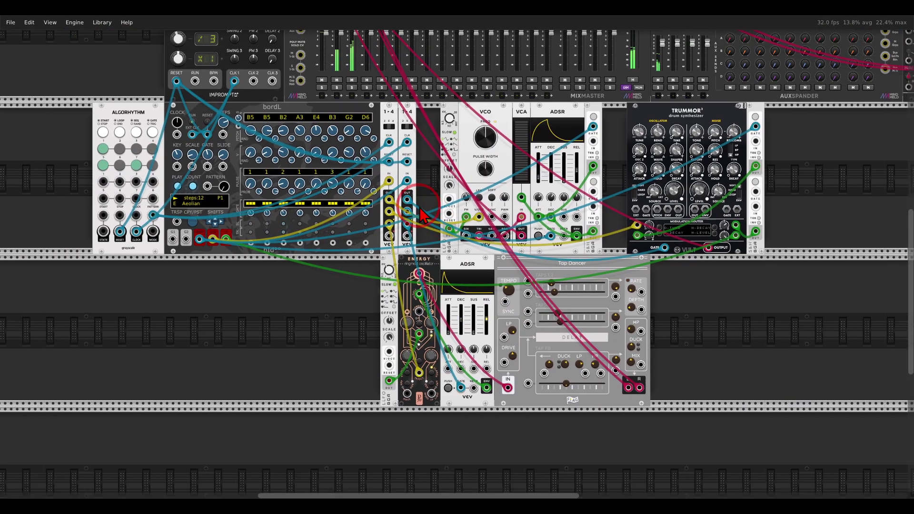
right_click(306, 288)
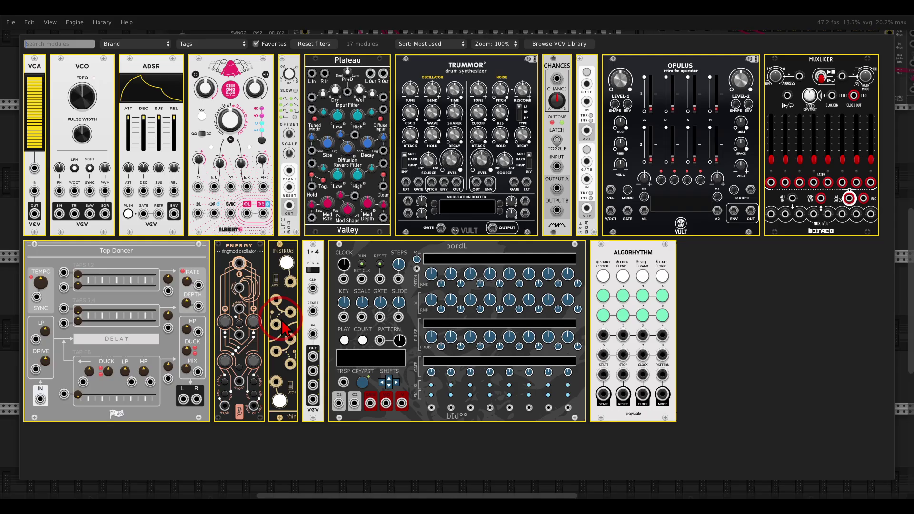
left_click(642, 80)
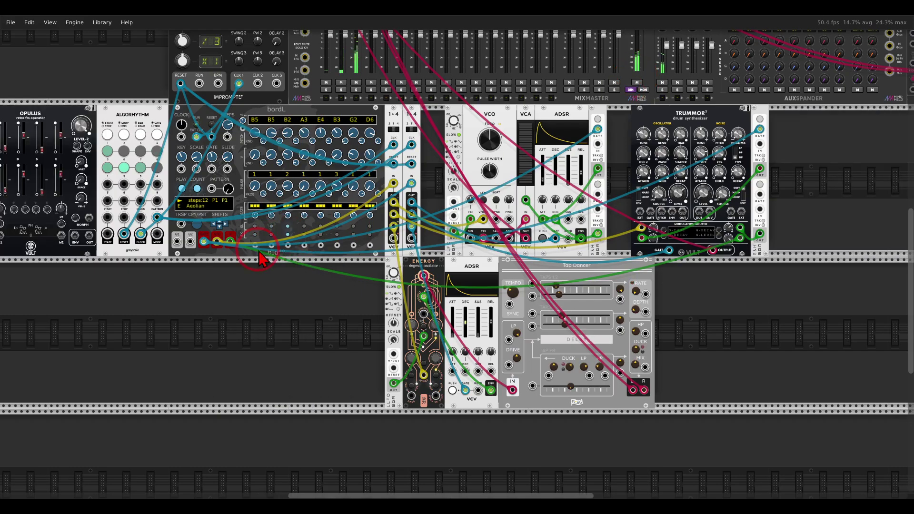
left_click(245, 327)
scroll(245, 327, "up", 3)
left_click_drag(247, 336, 330, 298)
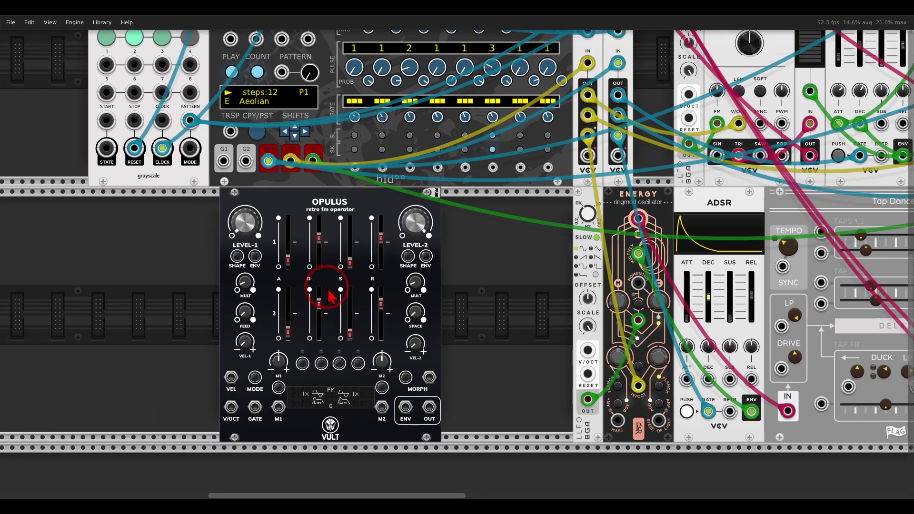
- Patch bordL's gate and pitch outputs into the Opulus, route its output to mixer channel 4 and solo that channel
left_click_drag(268, 161, 255, 413)
left_click_drag(291, 161, 231, 409)
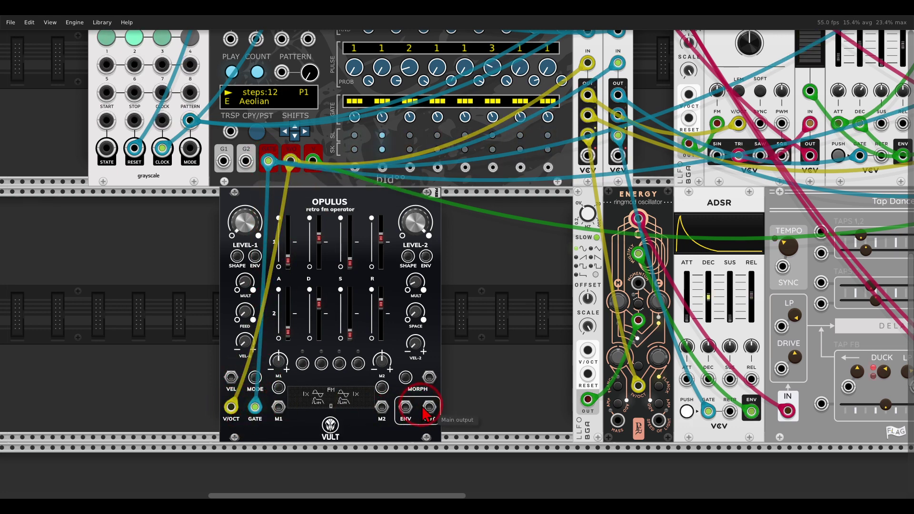
left_click_drag(429, 408, 552, 114)
scroll(552, 313, "down", 10)
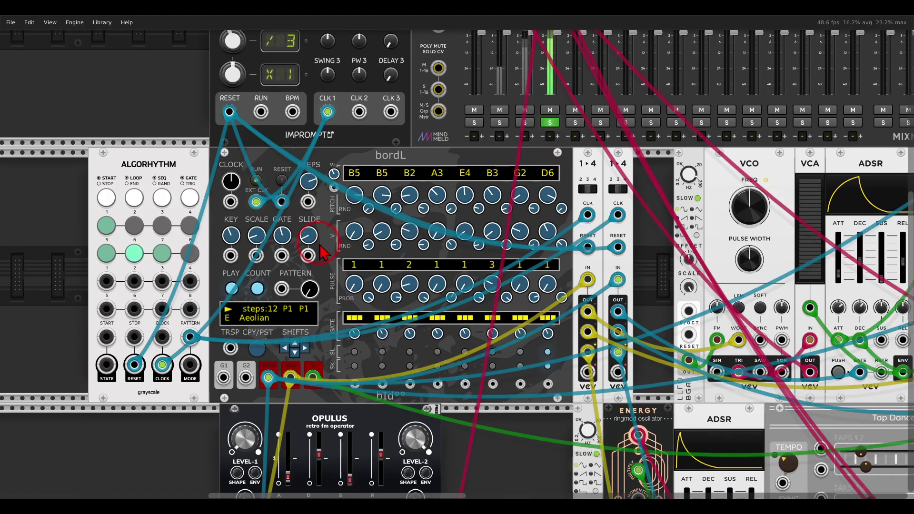
- Set the Opulus oscillator 1 frequency multiplier to 2x, raise Level-1 slightly and turn Level-2 up to nearly full
scroll(331, 234, "down", 3)
scroll(454, 196, "up", 1)
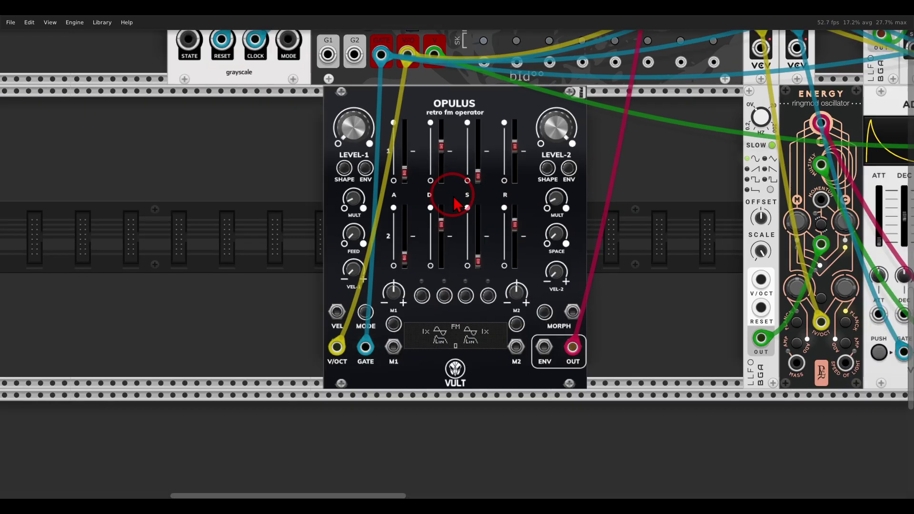
left_click_drag(509, 171, 498, 191)
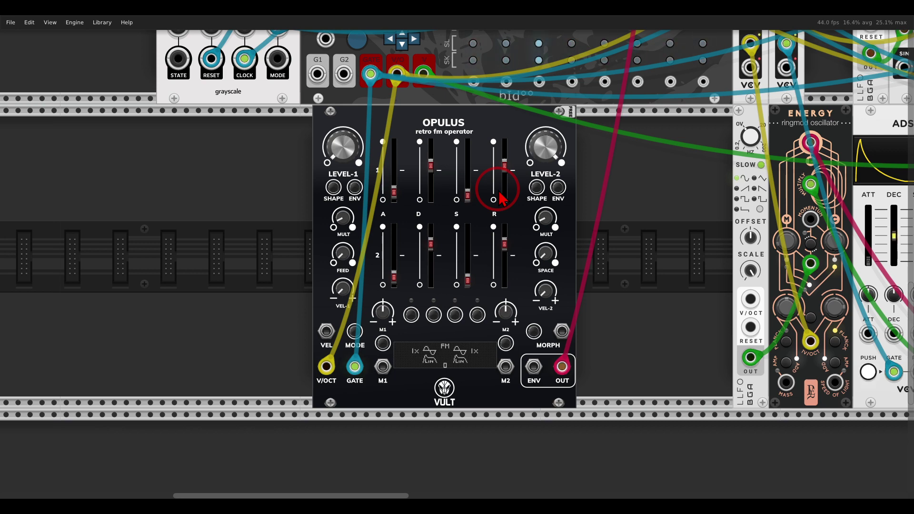
scroll(491, 197, "left", 1)
scroll(492, 196, "up", 2)
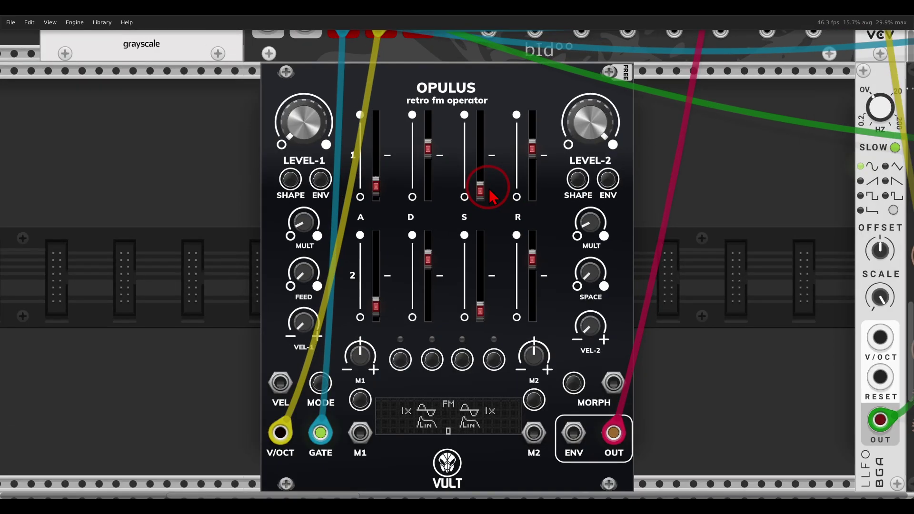
scroll(484, 184, "left", 1)
mouse_move(355, 64)
left_mouse_down()
mouse_move(280, 112)
mouse_move(381, 91)
left_mouse_up()
left_click_drag(426, 65, 543, 76)
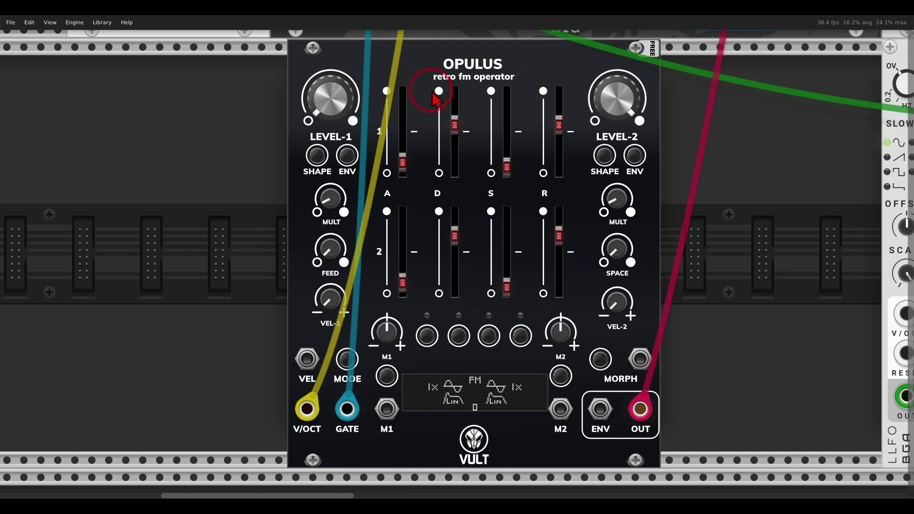
mouse_move(348, 104)
mouse_move(347, 105)
left_mouse_down()
mouse_move(347, 61)
mouse_move(348, 124)
left_mouse_up()
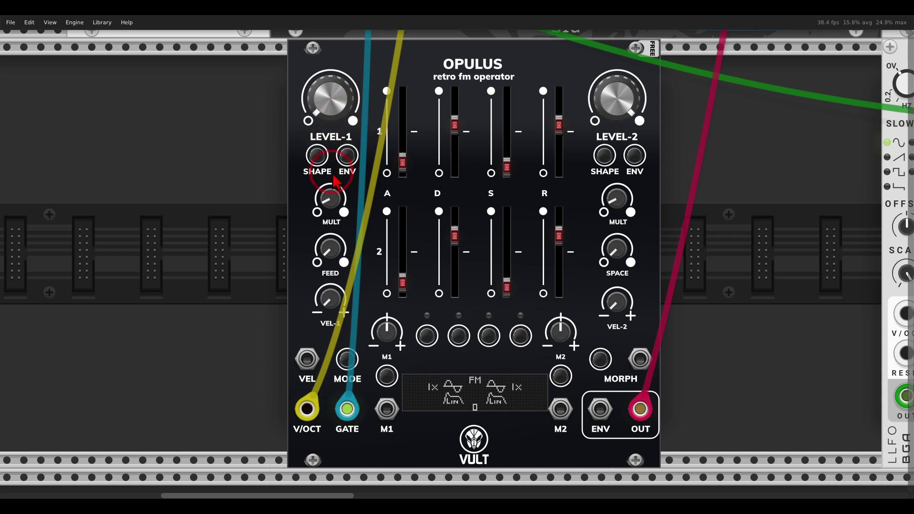
mouse_move(337, 207)
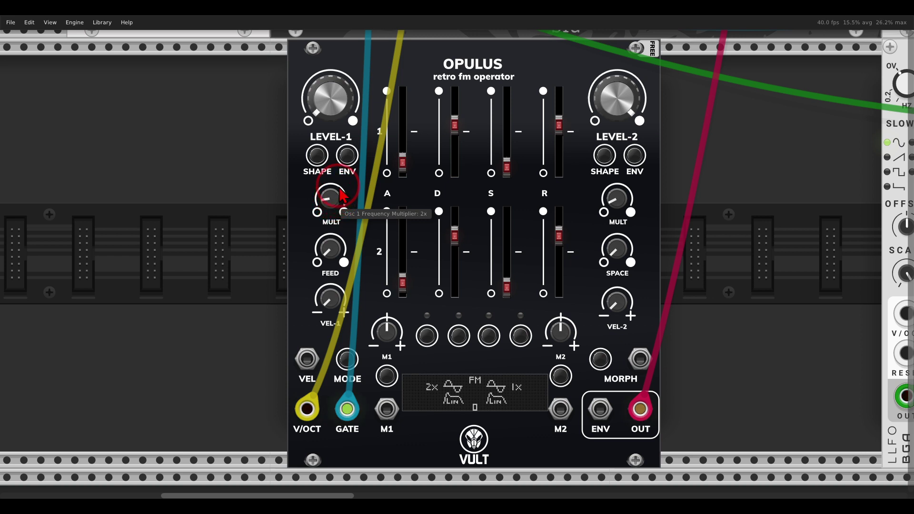
mouse_move(335, 126)
left_mouse_down()
mouse_move(322, 92)
mouse_move(333, 121)
left_mouse_up()
mouse_move(333, 116)
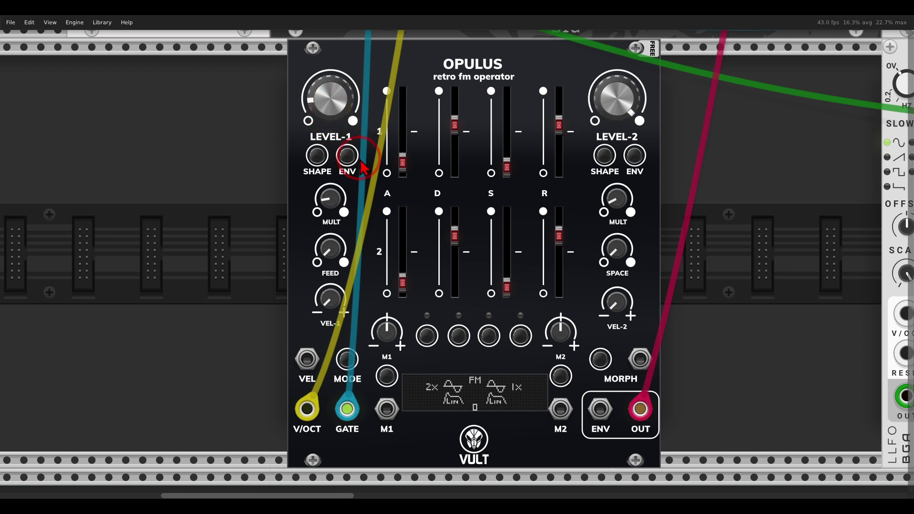
- Switch both Opulus envelopes to exponential mode and shorten the decay and release of both oscillators
left_click(346, 164)
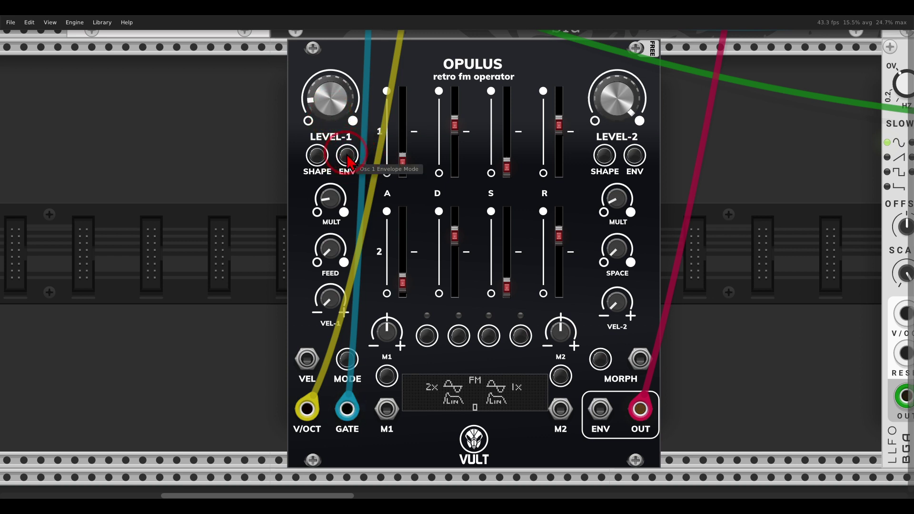
left_click(635, 157)
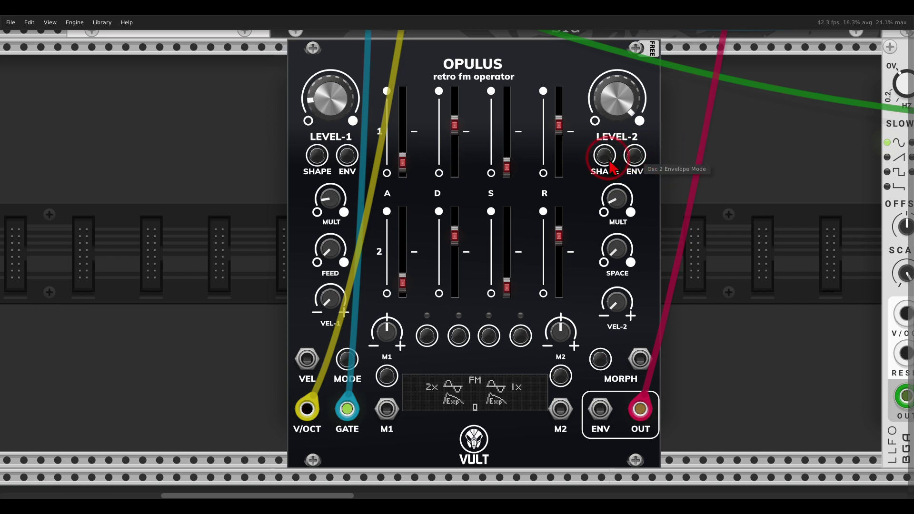
mouse_move(454, 244)
left_mouse_down()
mouse_move(459, 273)
mouse_move(458, 241)
left_mouse_up()
left_click_drag(559, 234, 562, 261)
mouse_move(461, 141)
left_mouse_down()
mouse_move(454, 128)
mouse_move(461, 143)
left_mouse_up()
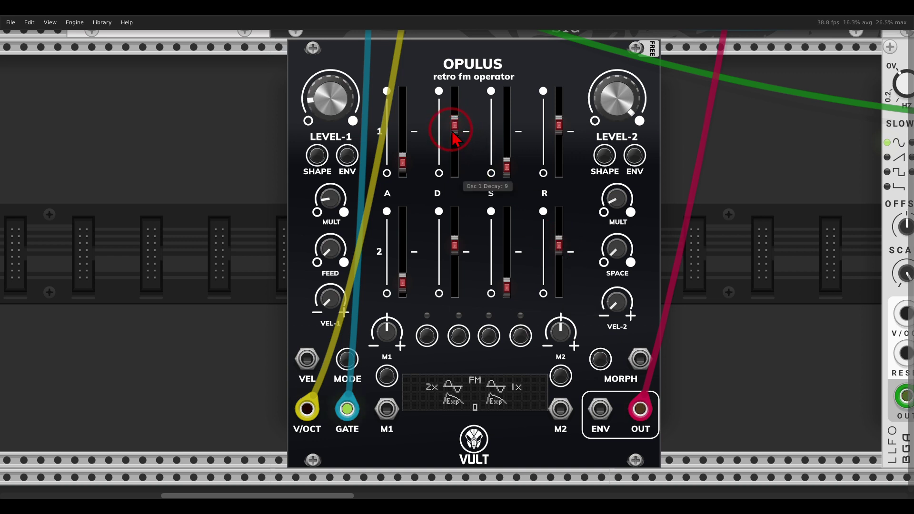
mouse_move(462, 138)
left_mouse_down()
mouse_move(461, 123)
mouse_move(458, 154)
left_mouse_up()
left_click(558, 129)
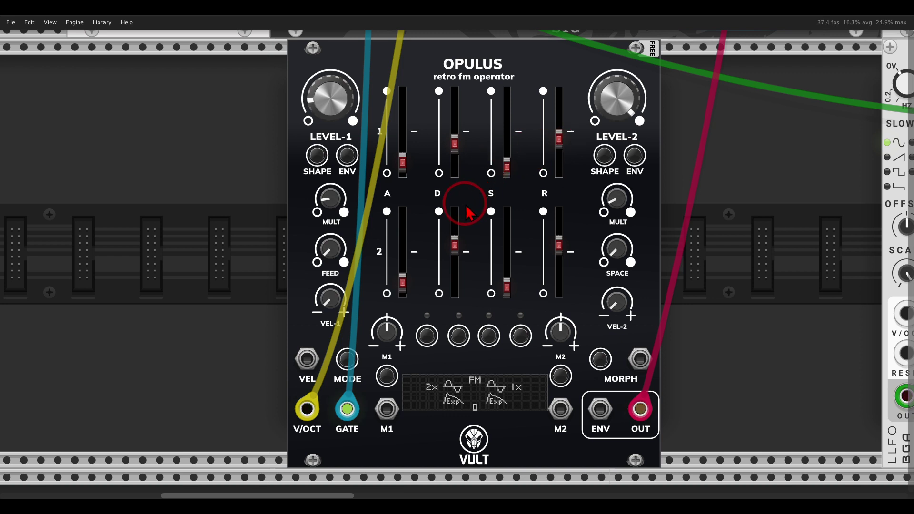
- Raise the Opulus's Space effect slightly and shift the module flush with bordL's left edge
mouse_move(614, 249)
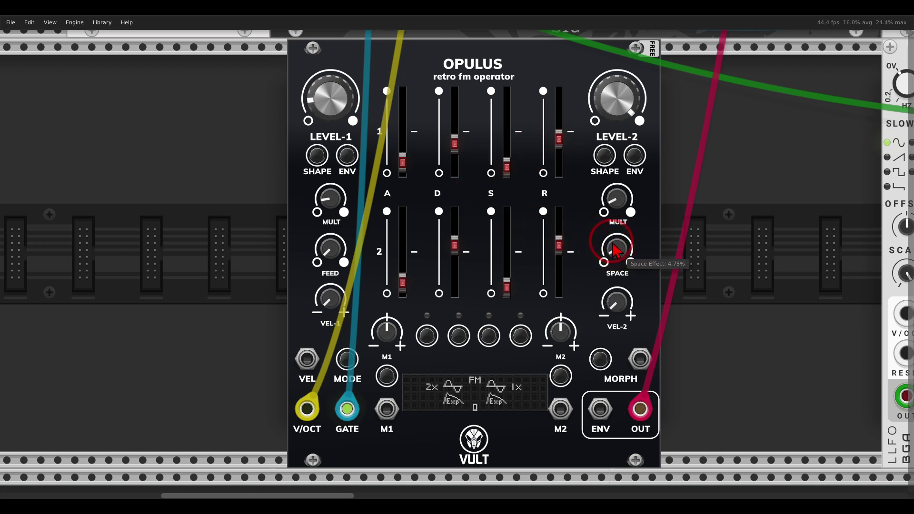
mouse_move(562, 259)
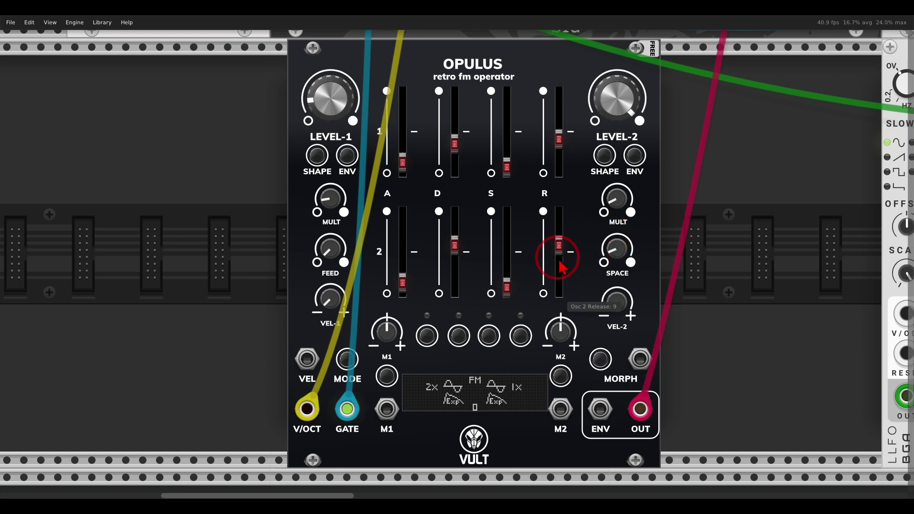
scroll(547, 259, "right", 5)
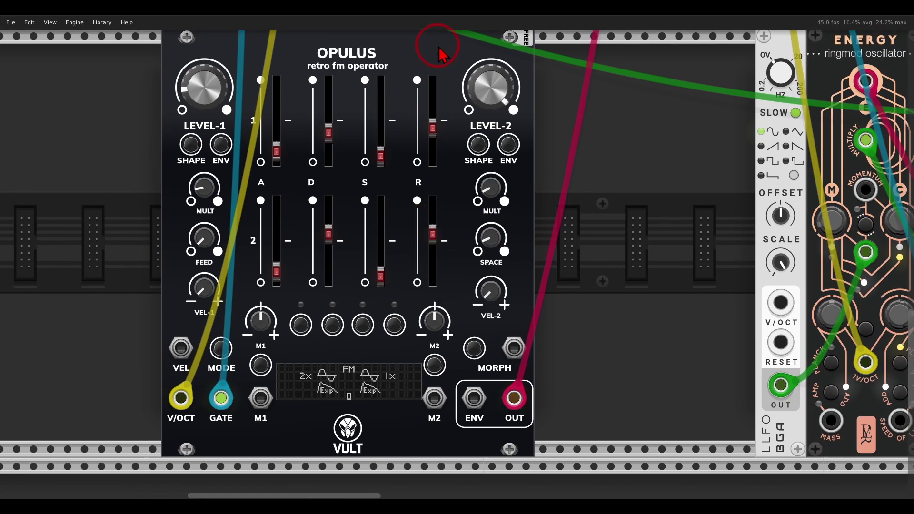
scroll(443, 60, "right", 1)
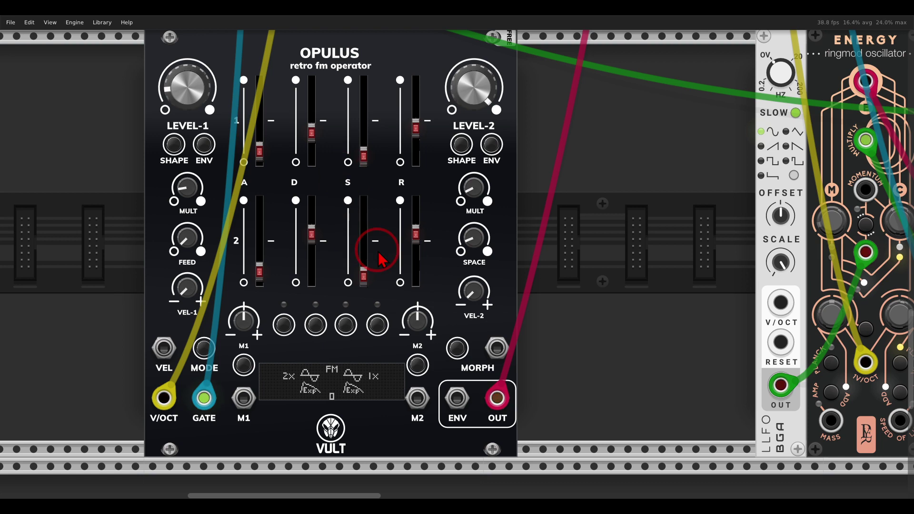
- Move the LFO, Energy, ADSR and Tap Dancer modules together further right to free space beside the Opulus
scroll(476, 210, "down", 5)
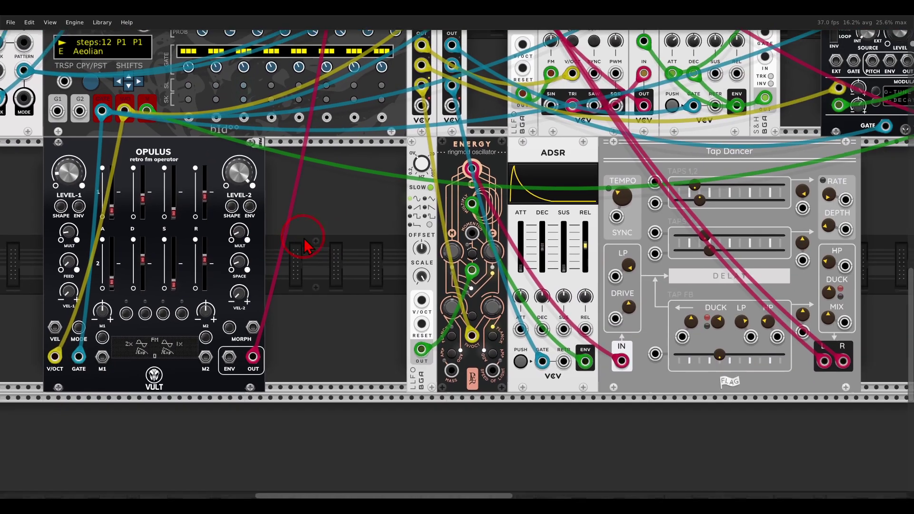
scroll(305, 245, "right", 4)
left_click_drag(816, 245, 355, 220)
left_click_drag(358, 160, 713, 169)
left_click(286, 274)
scroll(410, 243, "left", 4)
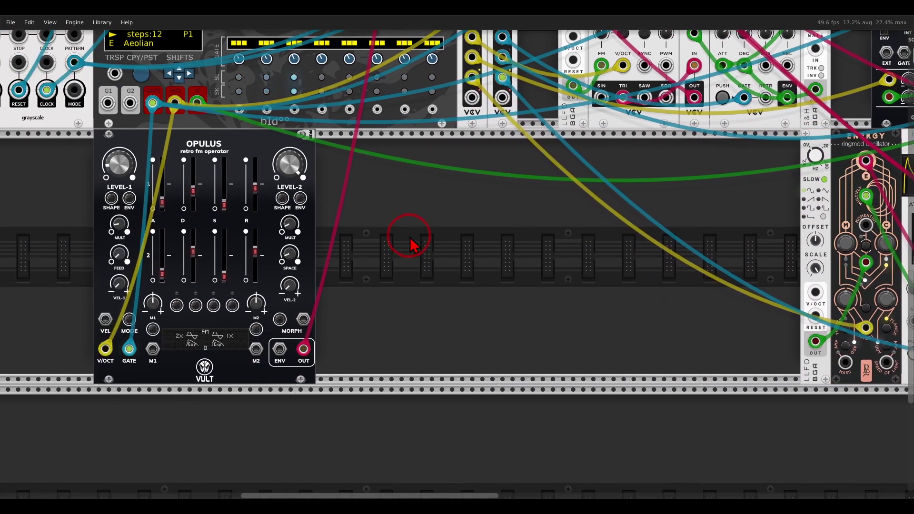
- Add a Chronoblob2 delay and a Plateau reverb directly beside the Opulus
right_click(411, 243)
left_click(228, 143)
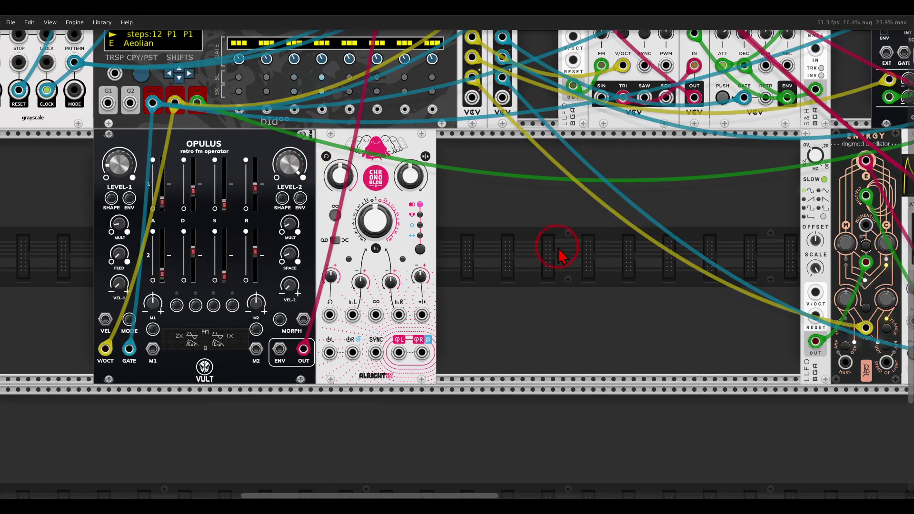
right_click(559, 255)
left_click(554, 226)
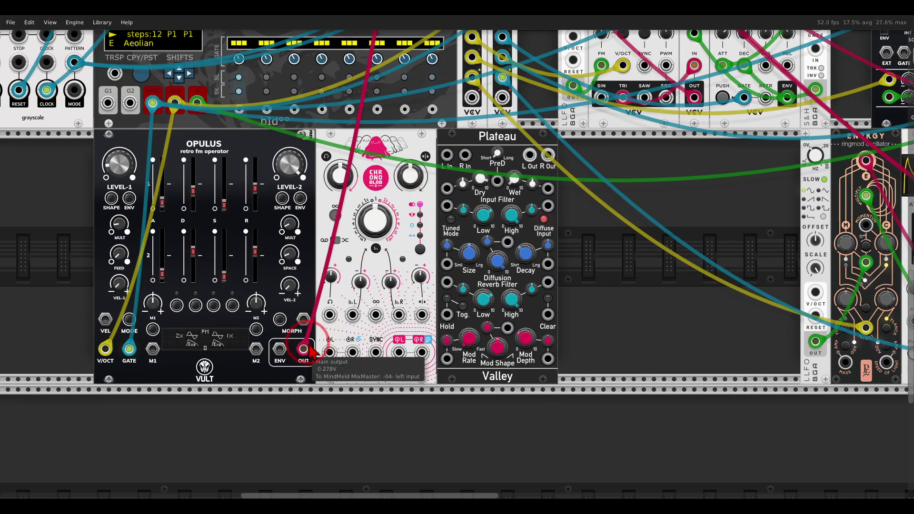
- Replace the Opulus's mixer connection with Plateau's left and right outputs into channel 4, and adjust the Chronoblob2's mix
left_click_drag(304, 350, 434, 47)
scroll(429, 239, "down", 10)
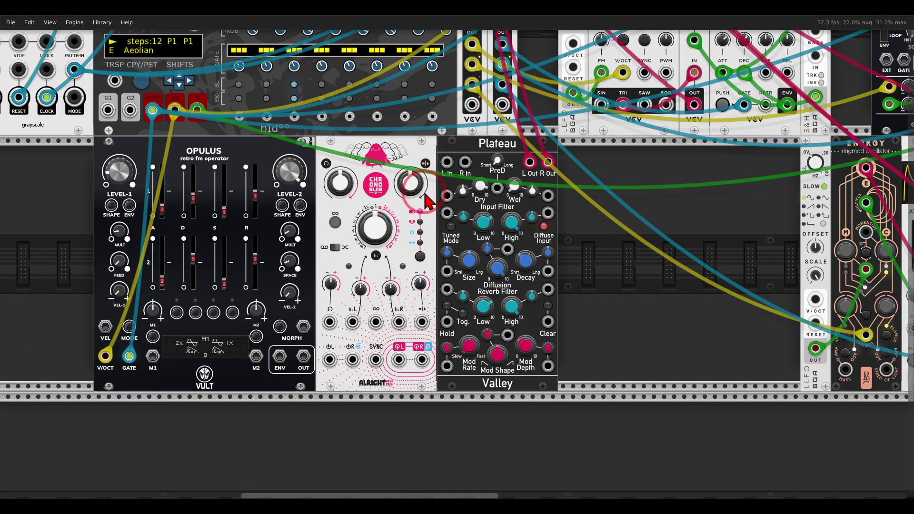
left_click_drag(411, 188, 427, 306)
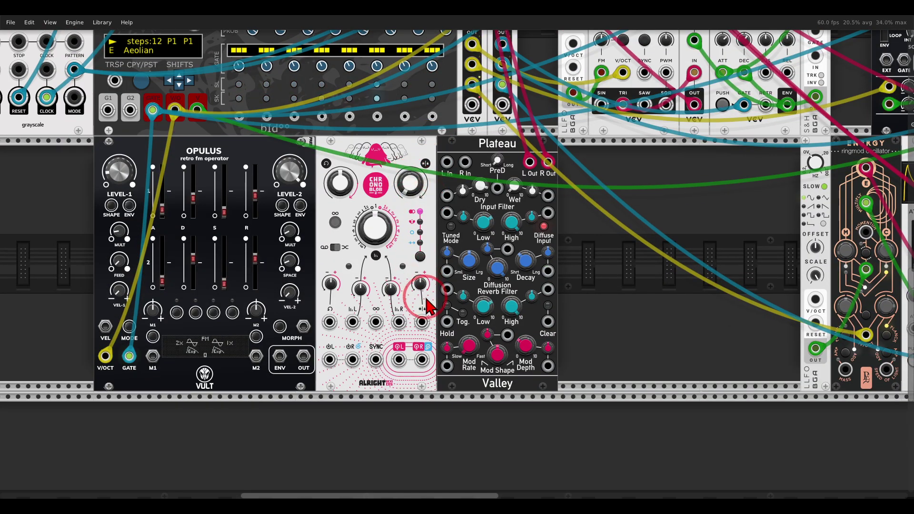
- Patch the Opulus's output into Chronoblob2's left input and its left and right outputs into Plateau's inputs
left_click_drag(304, 357, 329, 360)
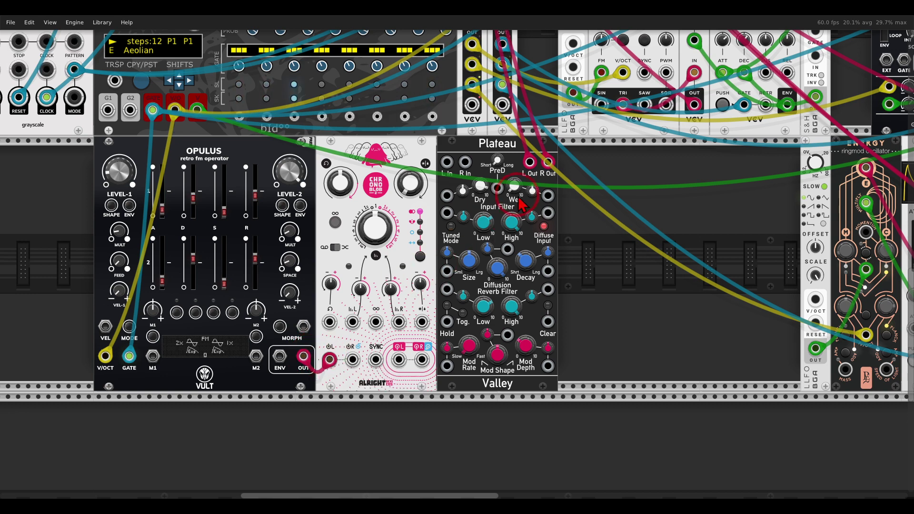
left_click_drag(398, 359, 447, 163)
left_click_drag(422, 360, 466, 163)
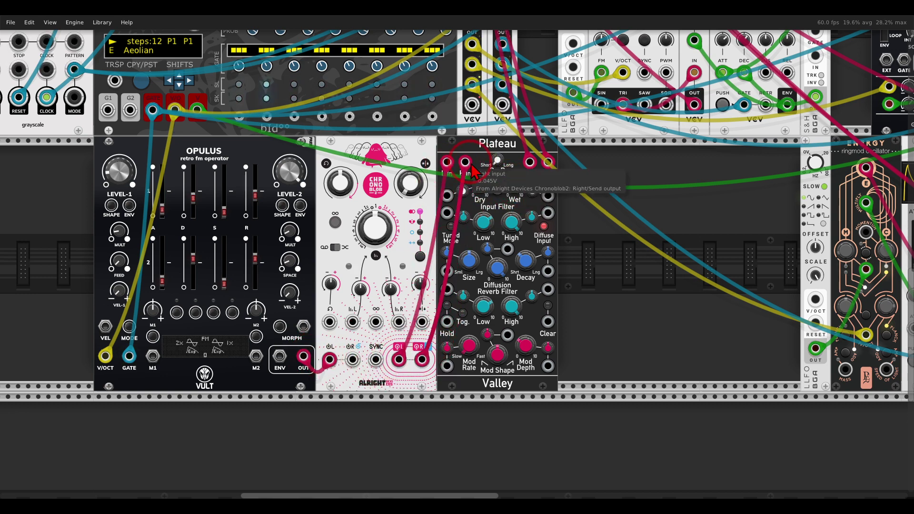
left_click(459, 192)
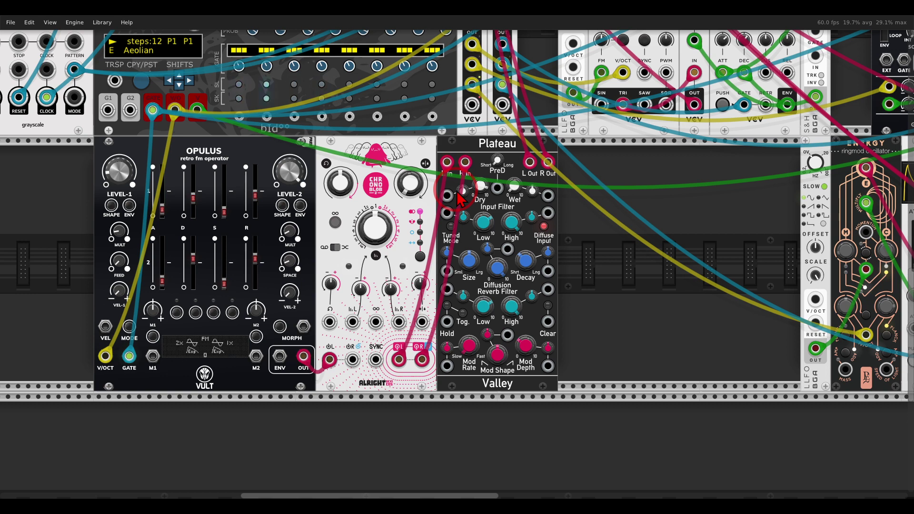
- Shift the Chronoblob2 and Plateau away from the Opulus and add a Chances module in the gap
left_click(512, 248, "shift")
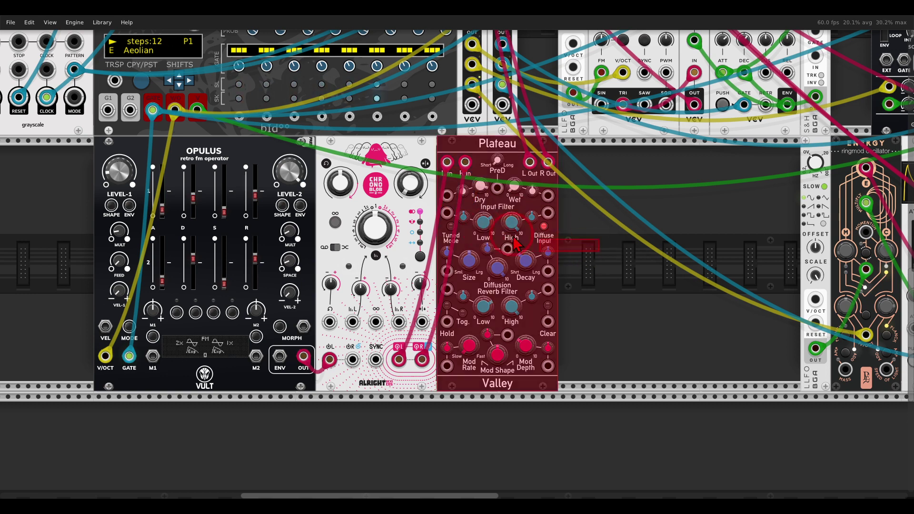
left_click(379, 153, "shift")
left_click_drag(379, 154, 451, 157)
key("Return")
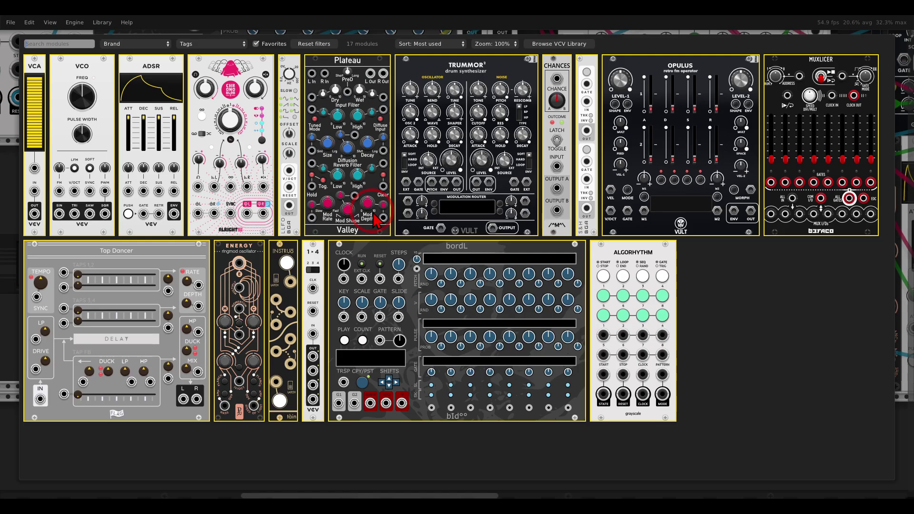
left_click(557, 83)
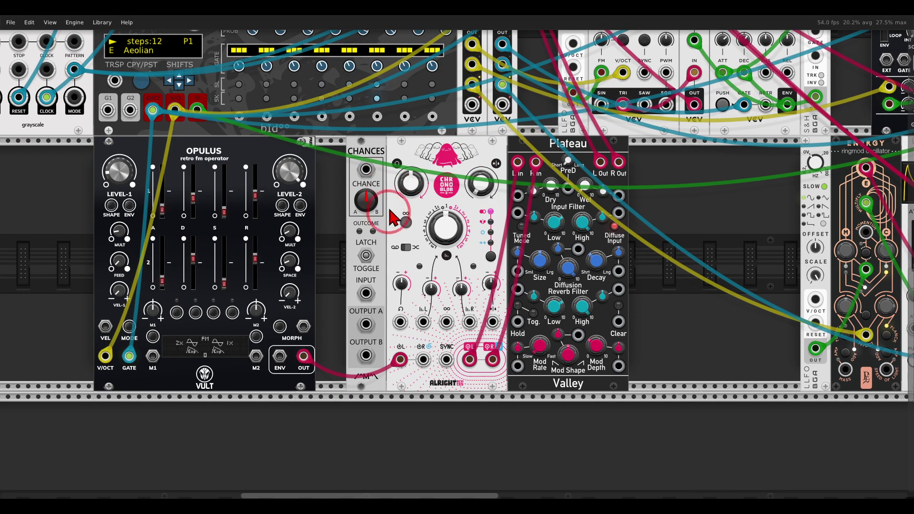
scroll(441, 195, "up", 3)
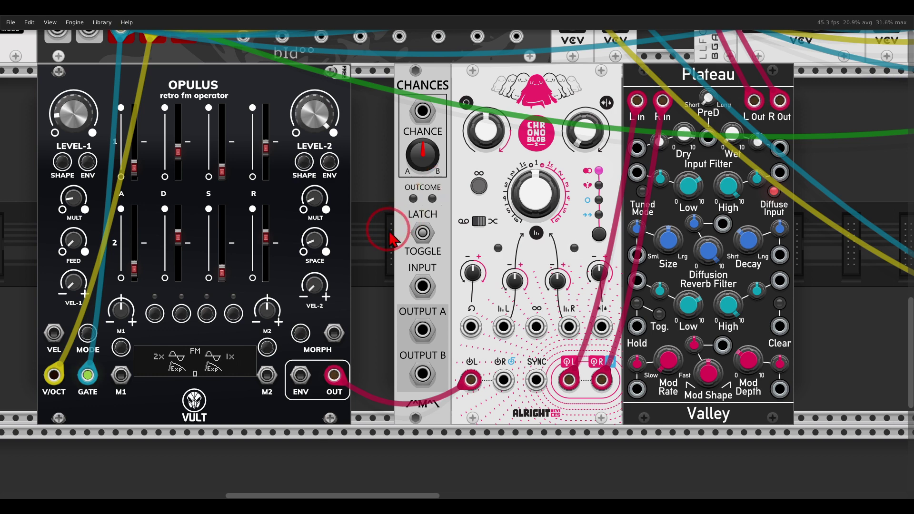
scroll(385, 230, "left", 1)
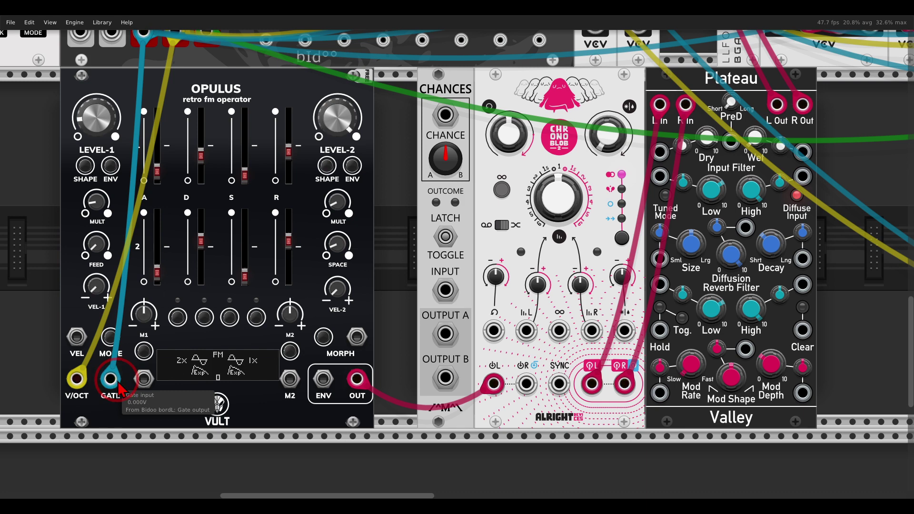
- Patch bordL's gate into the Chances input, engage its latch, and connect output A to Chronoblob2's loop gate and mix CV inputs
left_click_drag(119, 388, 445, 289)
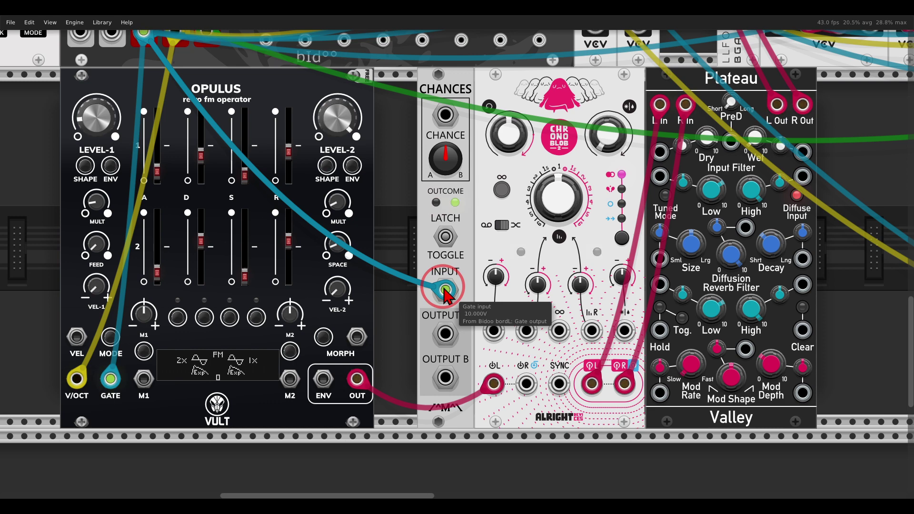
left_click(434, 247)
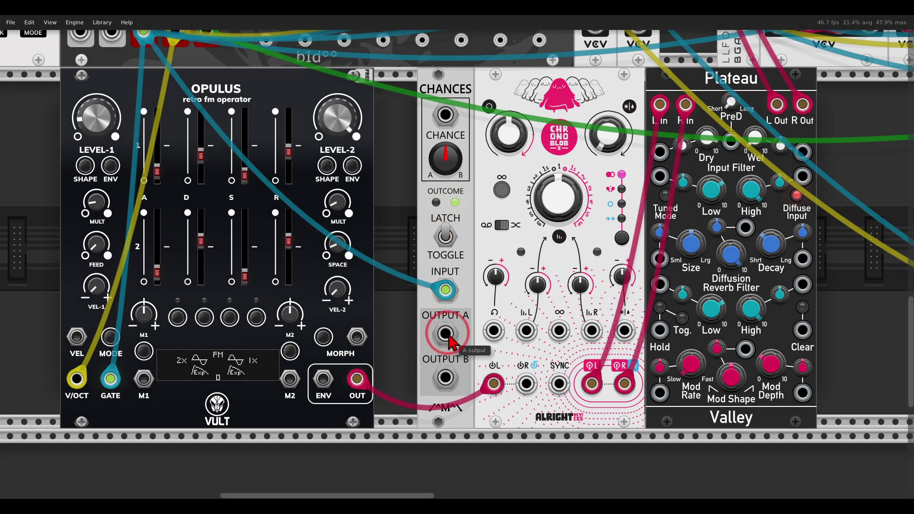
left_click_drag(449, 339, 532, 318)
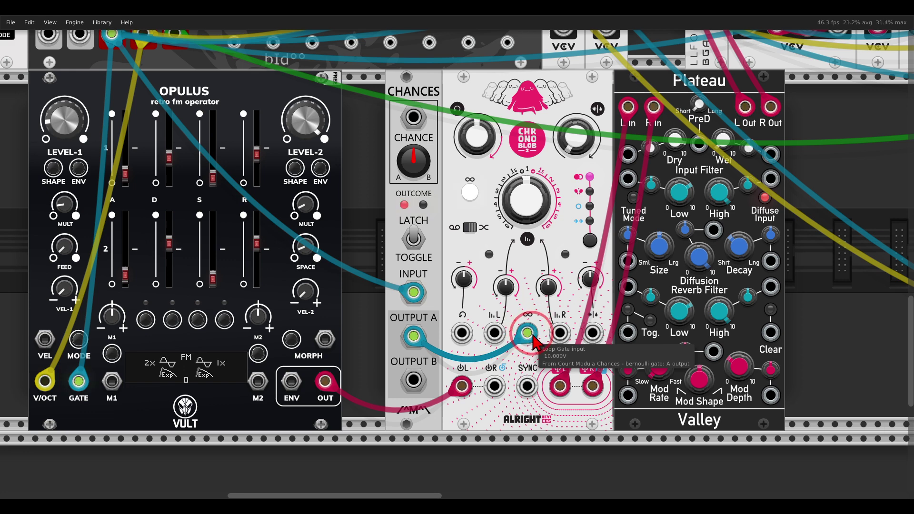
left_click_drag(529, 335, 593, 335)
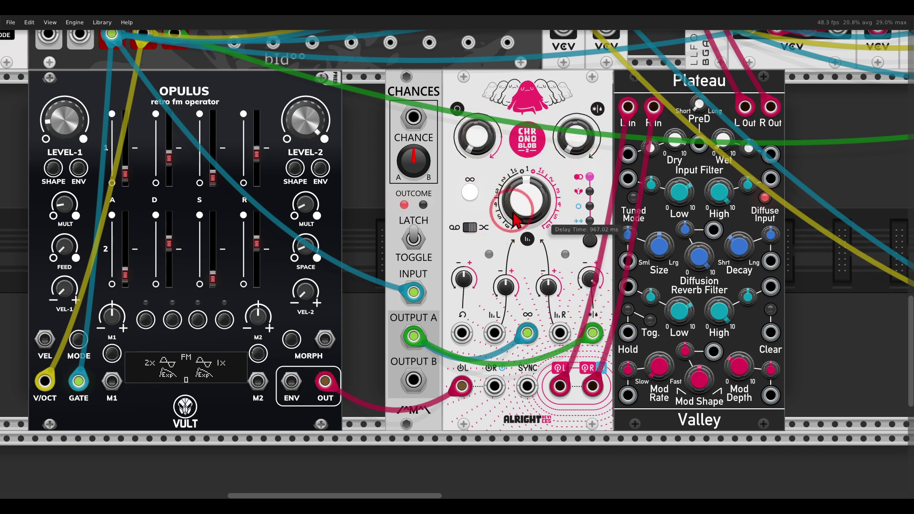
left_click_drag(524, 202, 524, 255)
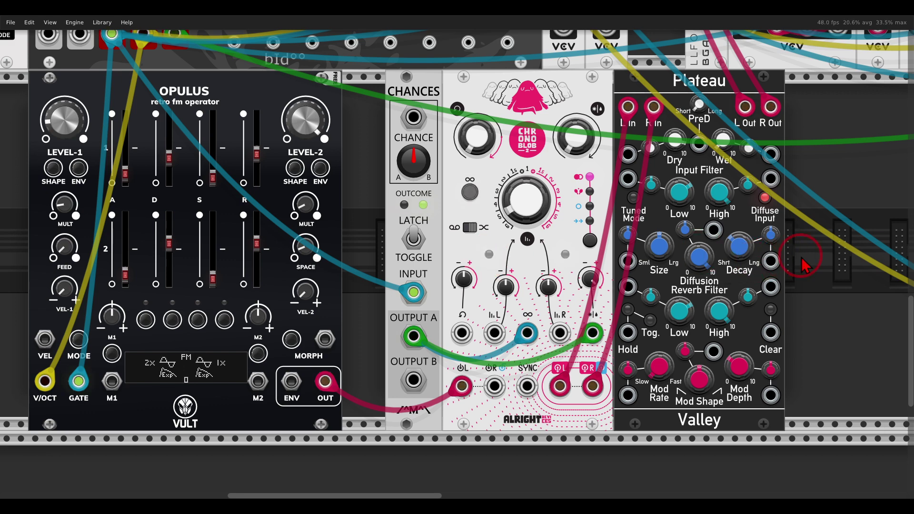
- Add a Bogaudio S&H between the Opulus and the Chances and trigger its first section from Chances output A
left_click_drag(810, 258, 440, 223)
key("Return")
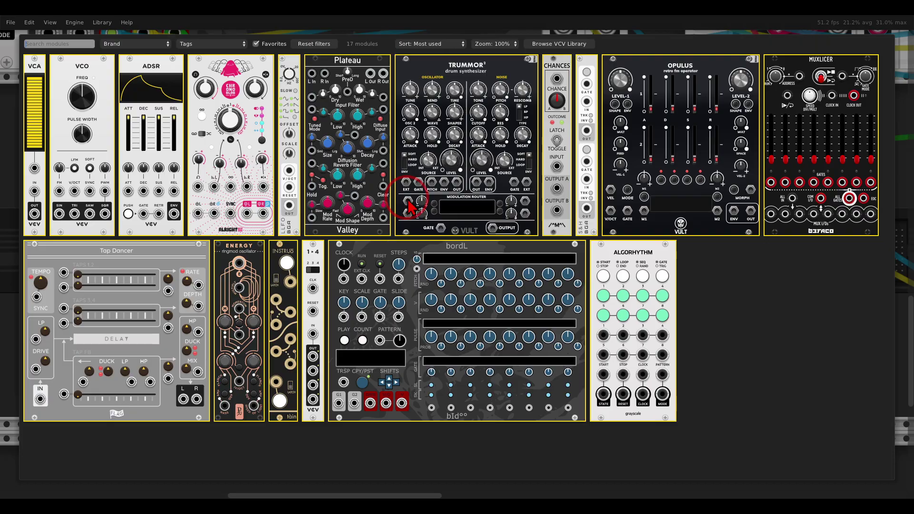
left_click(585, 74)
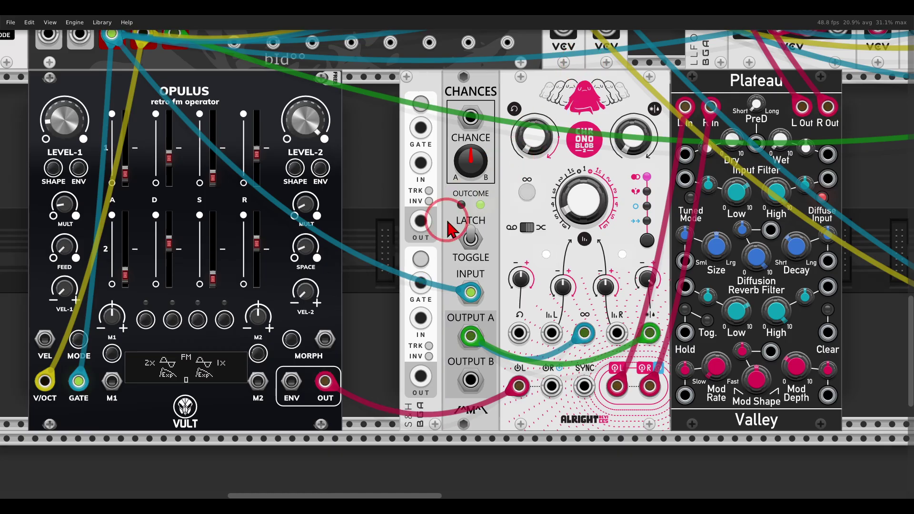
left_click_drag(471, 336, 421, 127)
left_click(422, 128)
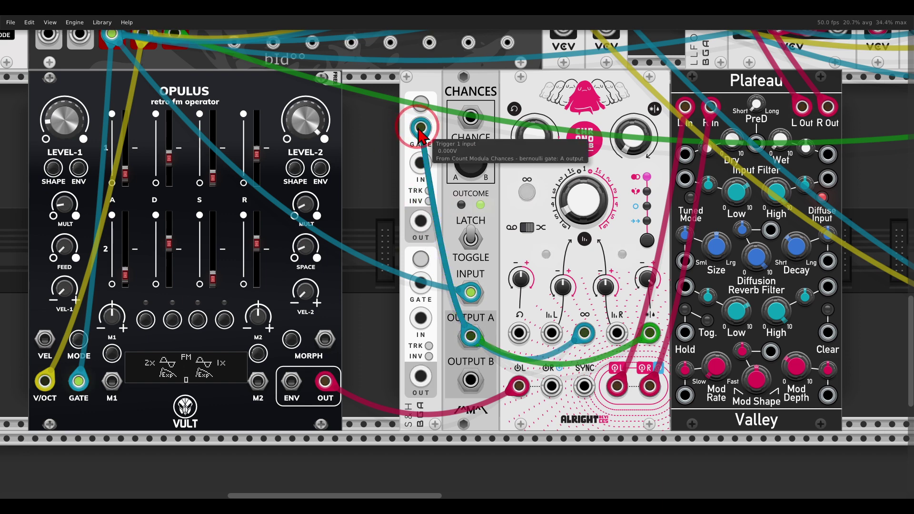
- Set the S&H's normal range to +/-5V and patch its two outputs into Chronoblob2's left and right delay time CV inputs
right_click(417, 89)
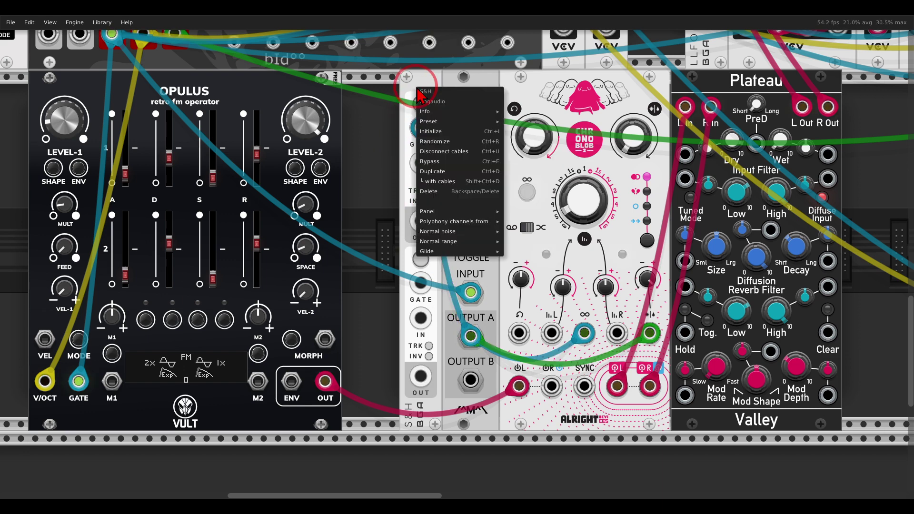
mouse_move(445, 247)
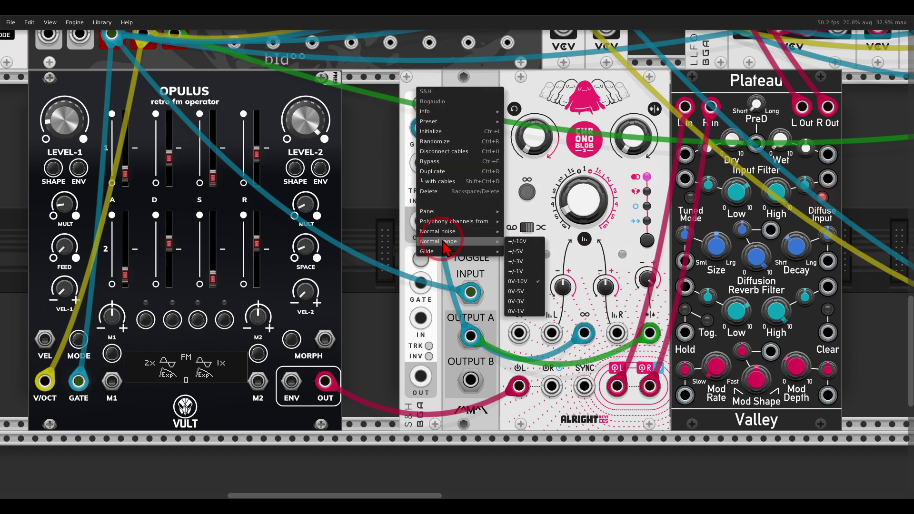
left_click(528, 251)
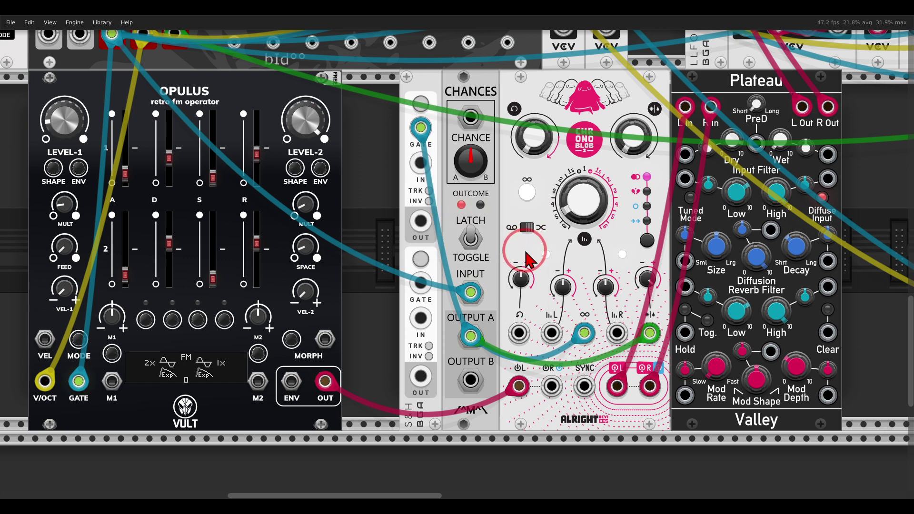
left_click_drag(421, 220, 551, 333)
left_click_drag(421, 376, 617, 332)
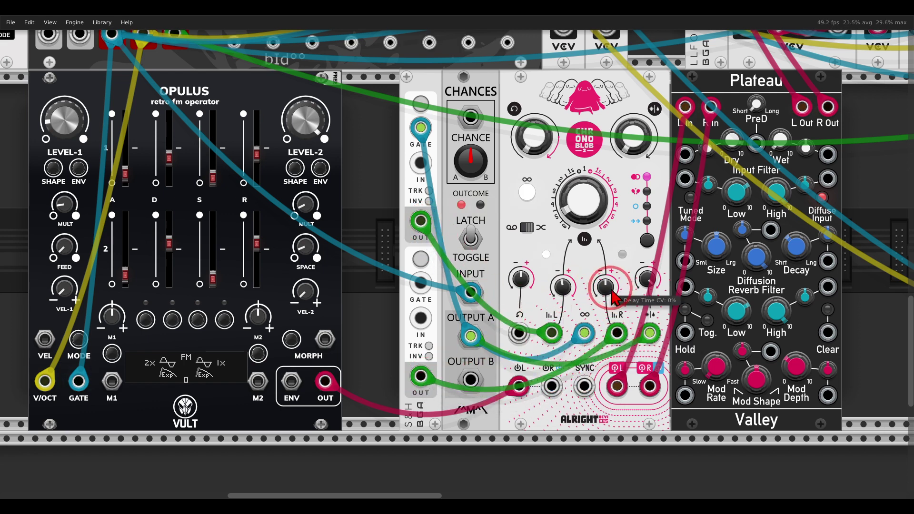
left_click(528, 228)
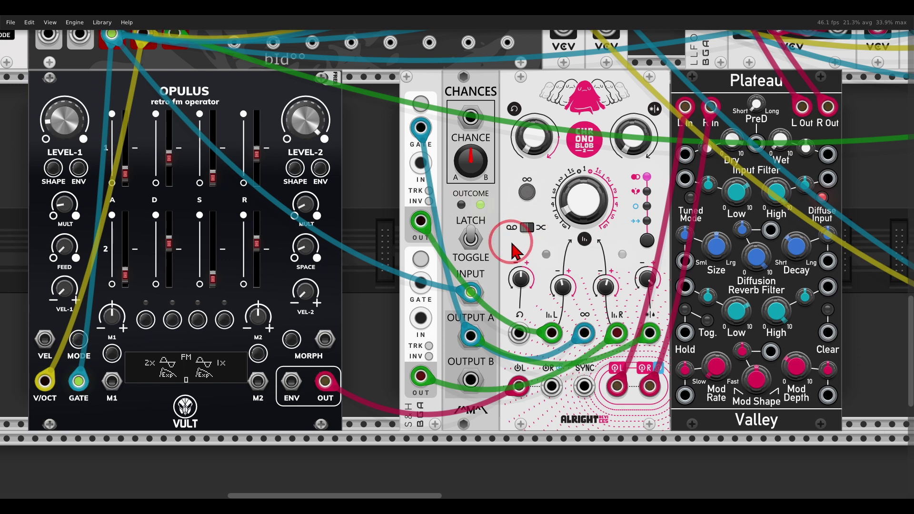
mouse_move(601, 288)
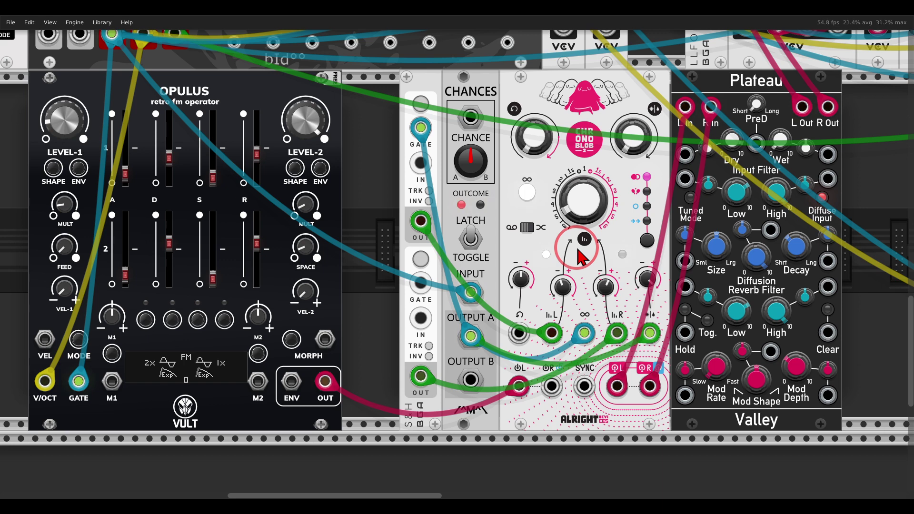
- Duplicate the Chances, place the copy directly after the Plateau, and feed its input from bordL's gate output
scroll(539, 262, "right", 5)
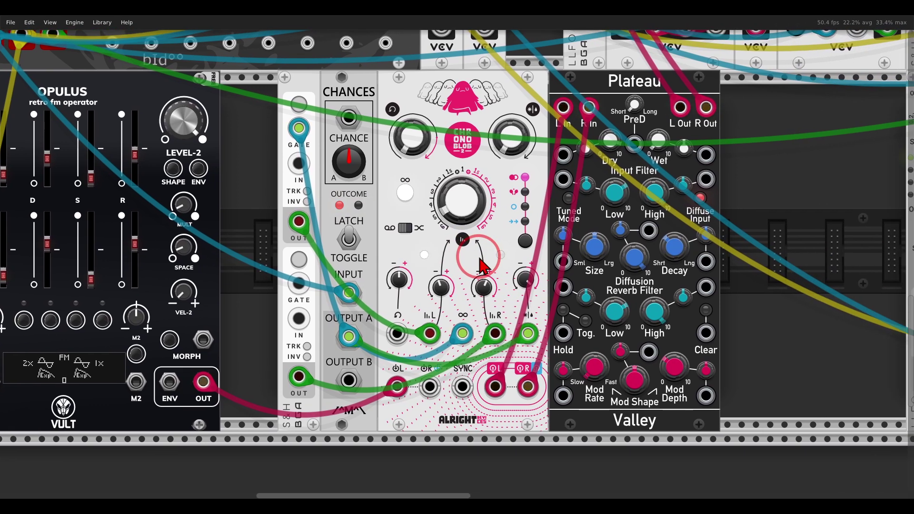
key("ctrl+d")
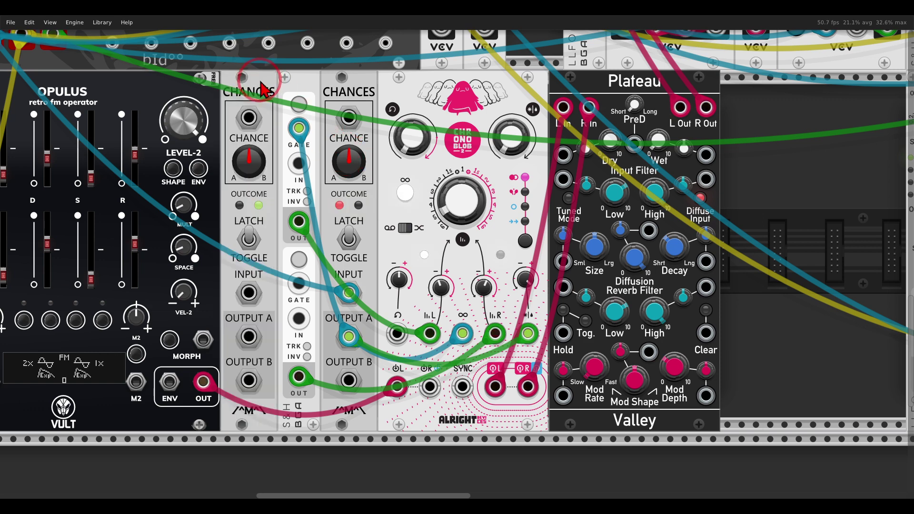
left_click(666, 176)
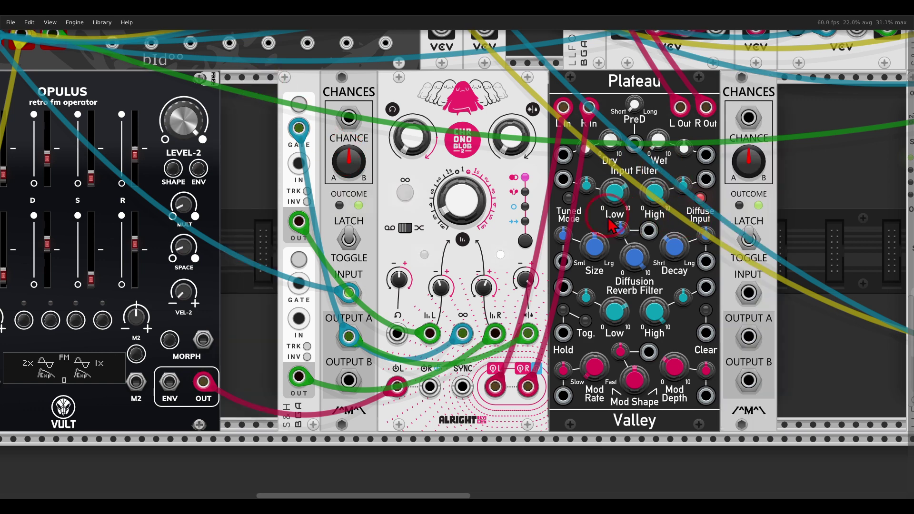
left_click(345, 309)
left_click_drag(346, 311, 760, 302)
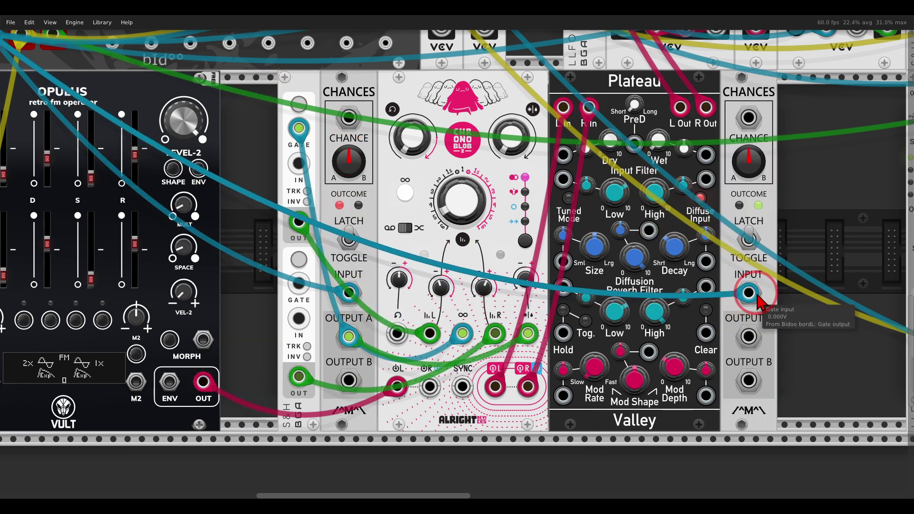
- Patch the duplicated Chances's output A into Plateau's Clear input and adjust Plateau's wet level
left_click_drag(749, 337, 707, 333)
mouse_move(707, 287)
left_mouse_down()
mouse_move(689, 362)
mouse_move(736, 334)
mouse_move(722, 293)
left_mouse_up()
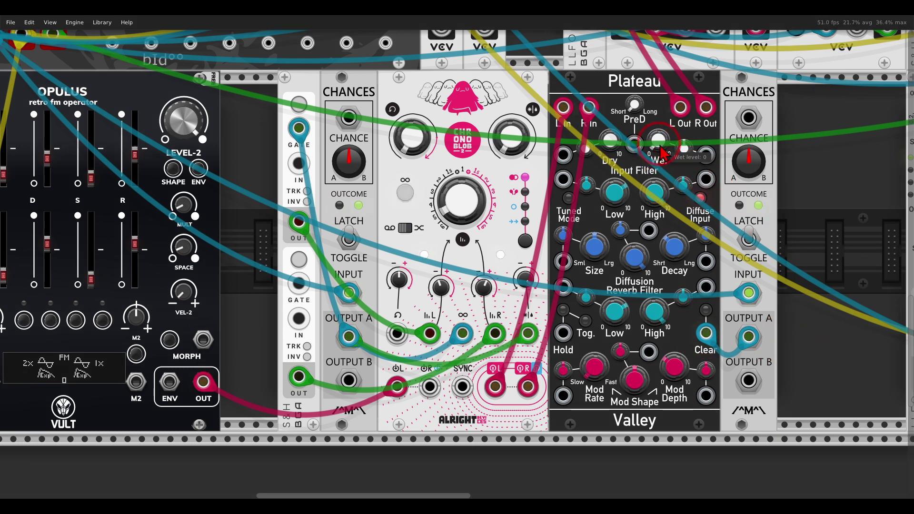
left_click_drag(660, 148, 663, 125)
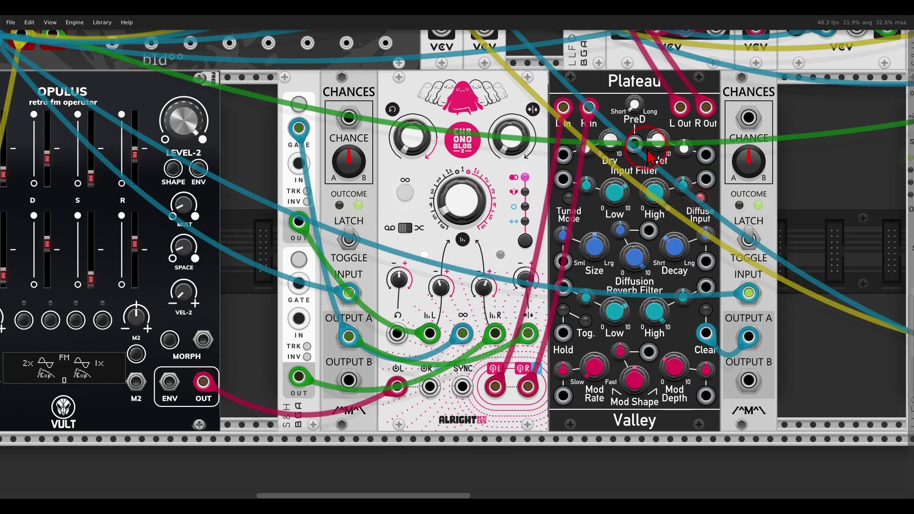
left_click(699, 201)
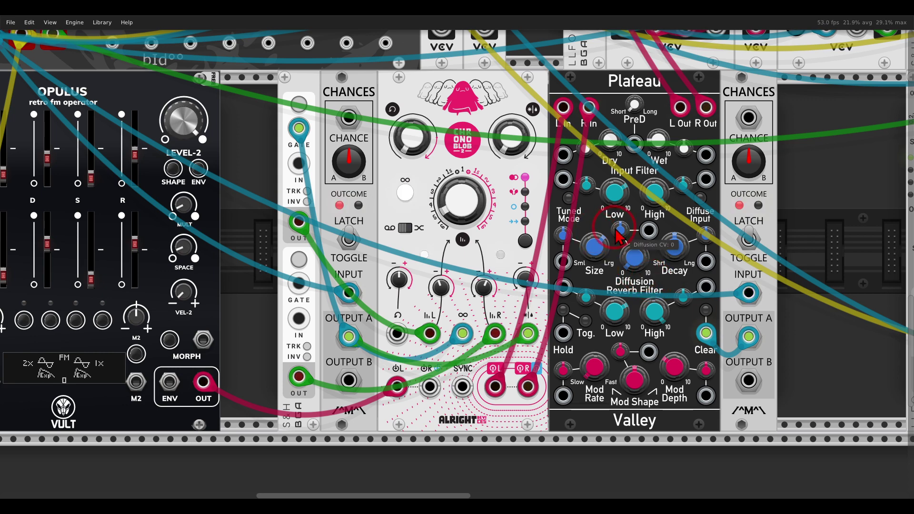
- Replace the Opulus's direct bordL V/Oct and gate cables with the fourth outputs of the two 1-to-4 switches
scroll(590, 191, "down", 1)
scroll(591, 193, "down", 2)
scroll(183, 340, "up", 2)
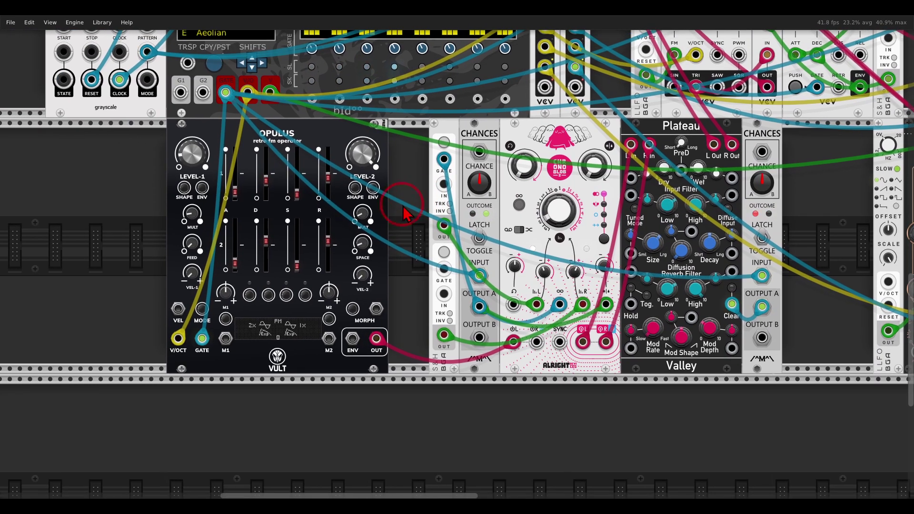
left_click_drag(178, 339, 205, 332)
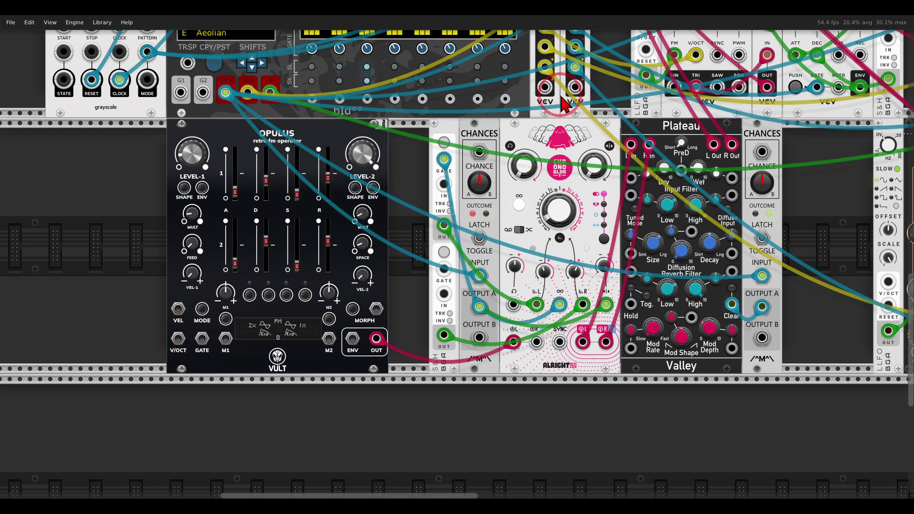
left_click_drag(546, 87, 183, 342)
left_click_drag(575, 87, 202, 339)
scroll(477, 143, "up", 5)
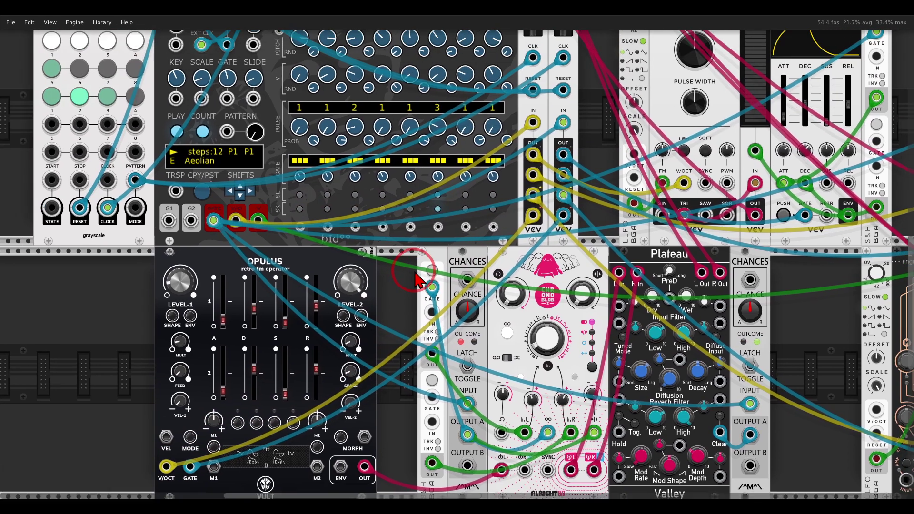
- Set both 1-to-4 sequential switches to four steps and turn off the solo on mixer channel 4
left_click_drag(530, 93, 531, 95)
left_click(562, 44)
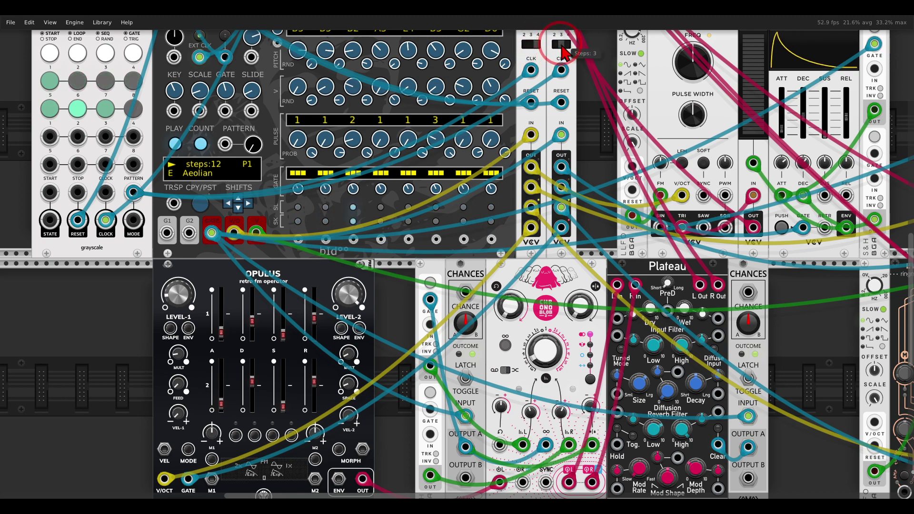
scroll(563, 48, "up", 5)
left_click(540, 180)
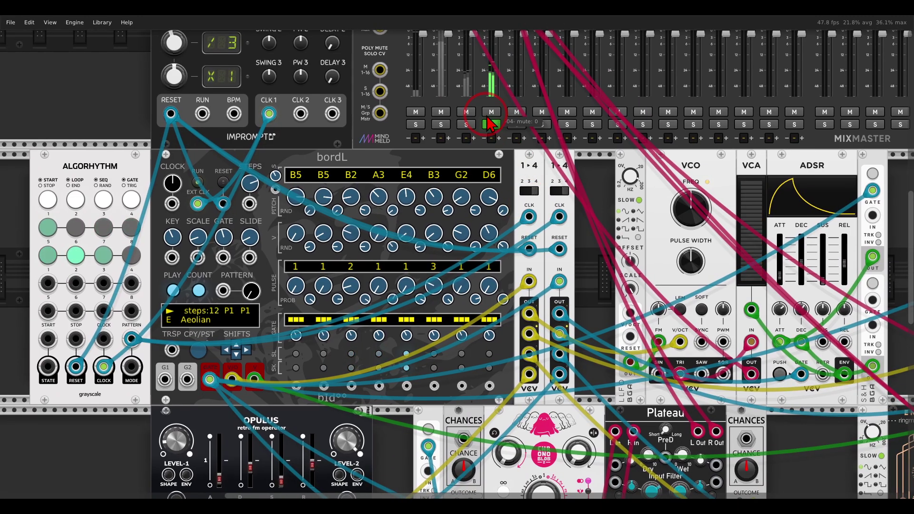
- Add a Befaco Muxlicer in the empty rack space on the Trummor's row, below the Valley reverb
scroll(540, 180, "down", 5)
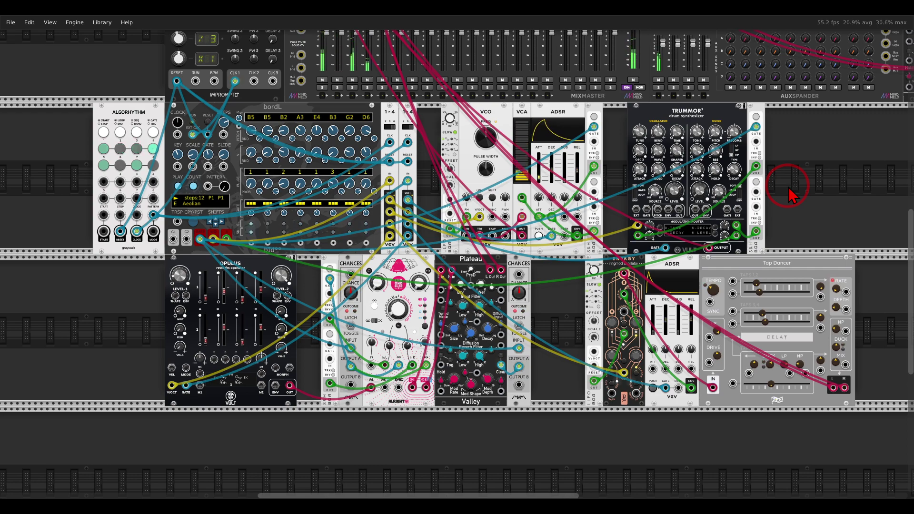
left_click_drag(792, 195, 363, 218)
right_click(363, 219)
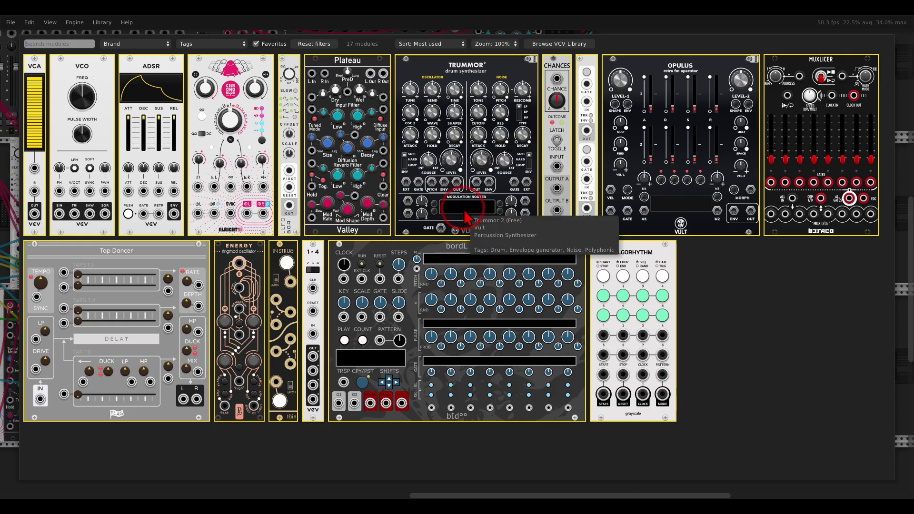
left_click_drag(821, 143, 545, 202)
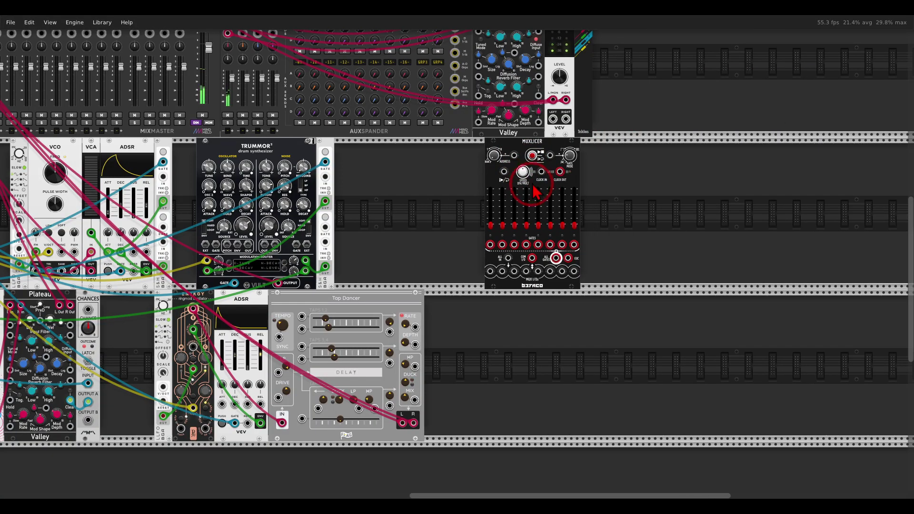
scroll(546, 203, "up", 5)
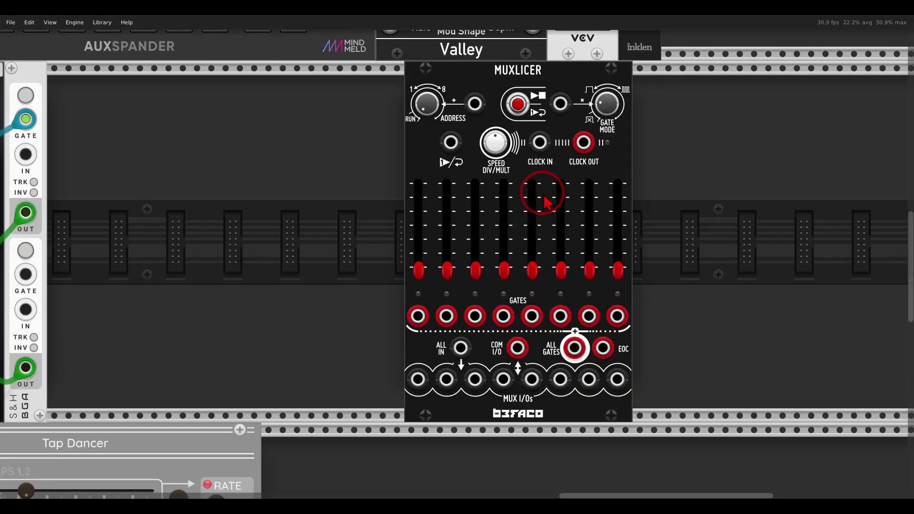
left_click_drag(536, 188, 515, 200)
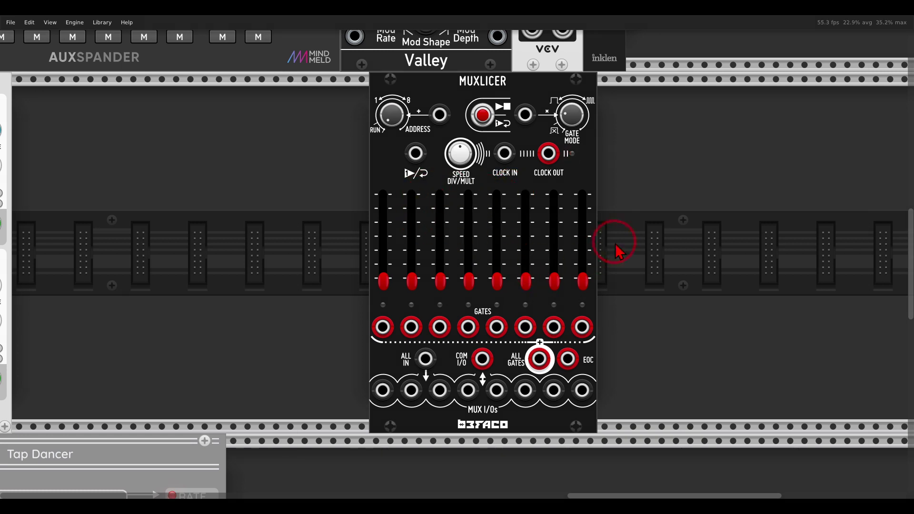
- Add an Instruō tàin module beside the Muxlicer and leave a small gap between the two
mouse_move(596, 193)
left_mouse_down()
mouse_move(368, 198)
mouse_move(613, 265)
mouse_move(581, 208)
left_mouse_up()
mouse_move(591, 307)
left_mouse_down()
mouse_move(474, 299)
mouse_move(410, 391)
mouse_move(625, 355)
left_mouse_up()
right_click(651, 282)
left_click(290, 261)
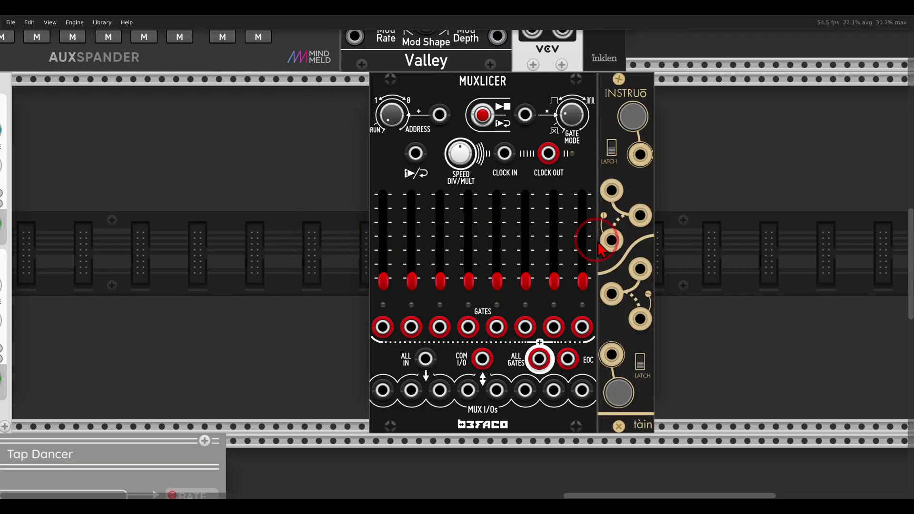
scroll(674, 199, "right", 3)
mouse_move(522, 177)
left_mouse_down()
mouse_move(452, 196)
mouse_move(552, 215)
mouse_move(533, 165)
left_mouse_up()
mouse_move(533, 251)
left_mouse_down()
mouse_move(478, 310)
mouse_move(567, 285)
mouse_move(550, 266)
left_mouse_up()
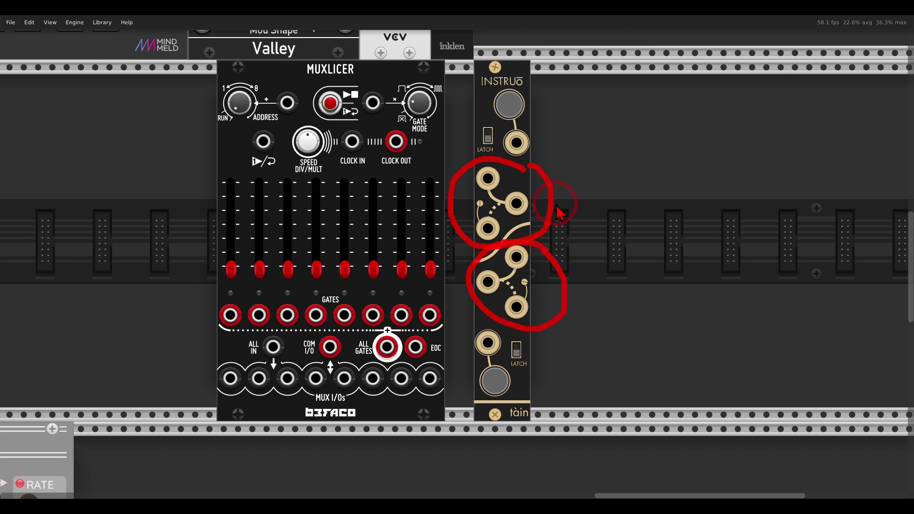
mouse_move(568, 293)
left_mouse_down()
mouse_move(604, 261)
mouse_move(615, 284)
left_mouse_up()
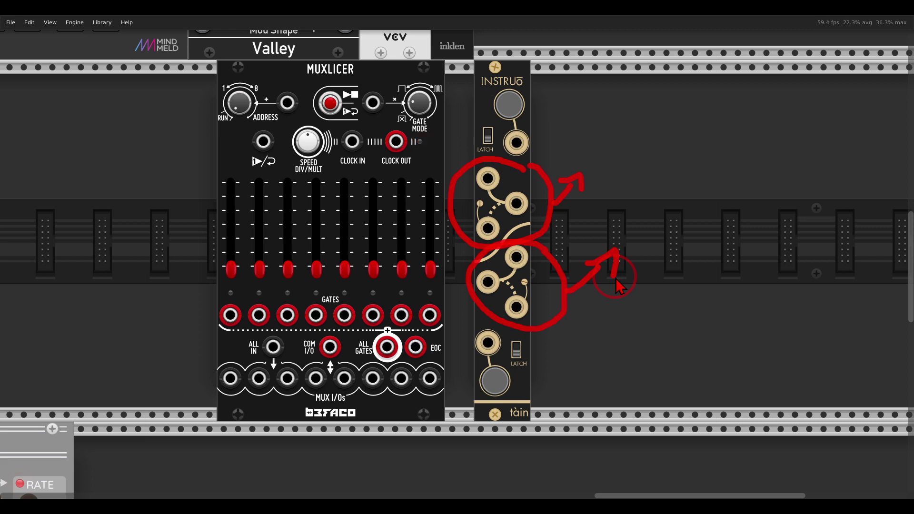
key("Escape")
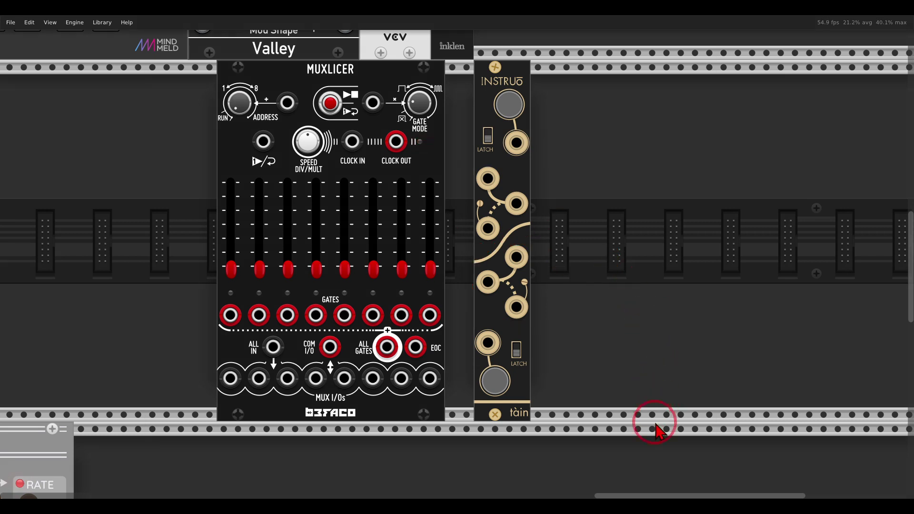
- Switch to the image viewer and examine the four gate and CV output pairs on the Intellijel Shifty picture
key("alt+Tab")
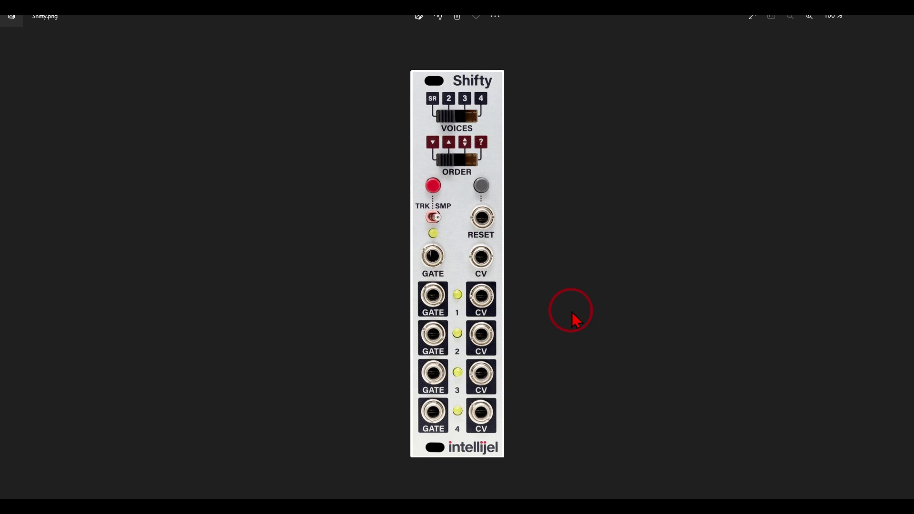
mouse_move(537, 288)
left_mouse_down()
mouse_move(379, 305)
mouse_move(443, 461)
mouse_move(530, 336)
left_mouse_up()
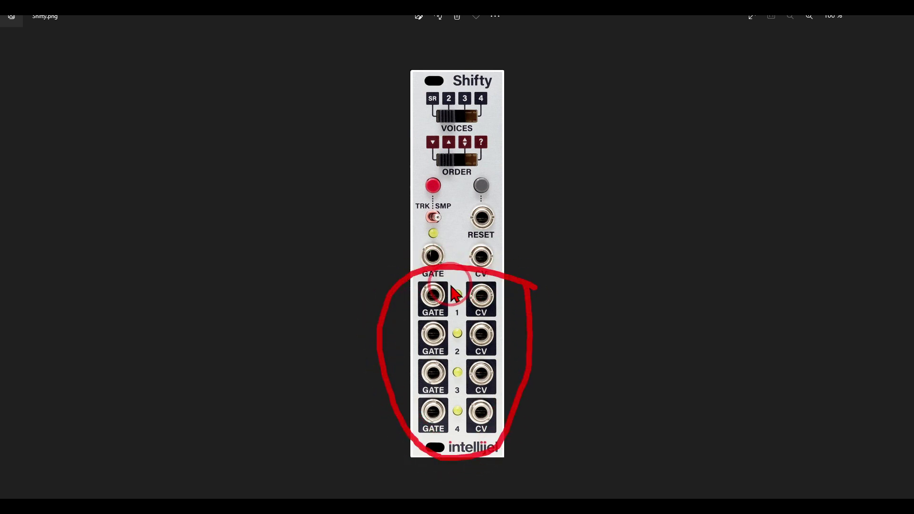
left_click_drag(450, 282, 434, 448)
mouse_move(485, 275)
left_mouse_down()
mouse_move(445, 376)
mouse_move(477, 415)
mouse_move(491, 458)
left_mouse_up()
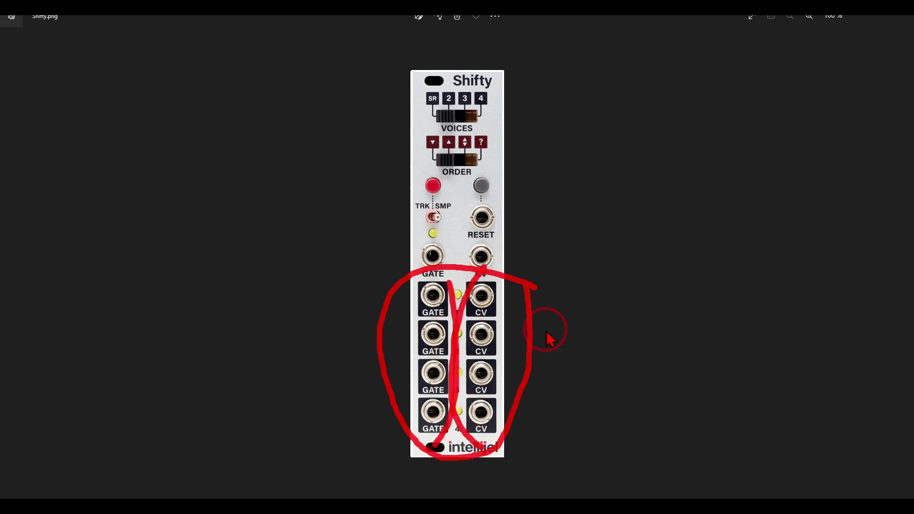
key("Escape")
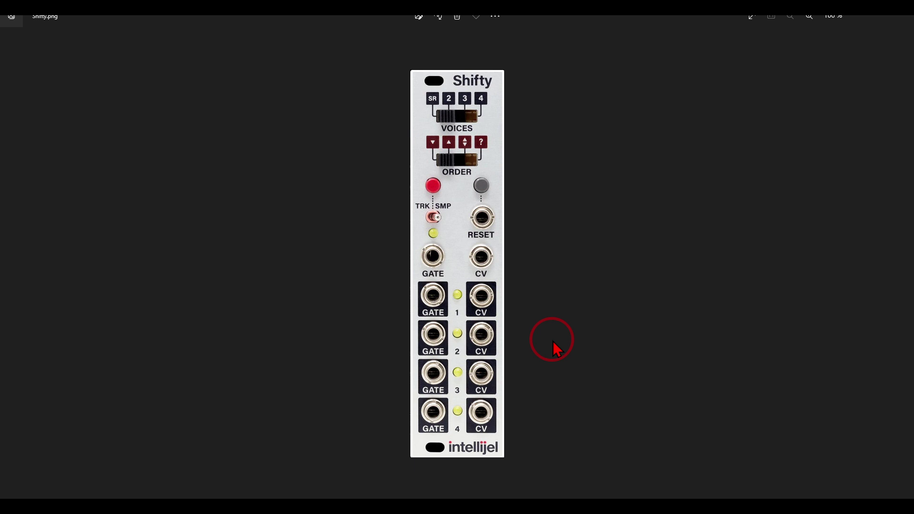
- Return to VCV Rack and delete the Muxlicer and tàin modules from the Trummor's row
left_click(471, 513)
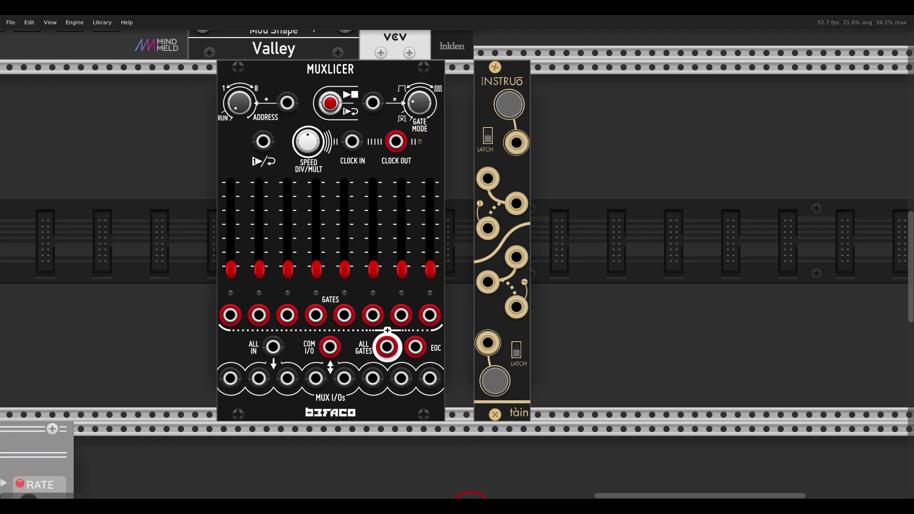
left_click_drag(574, 269, 381, 241, "ctrl")
key("Delete")
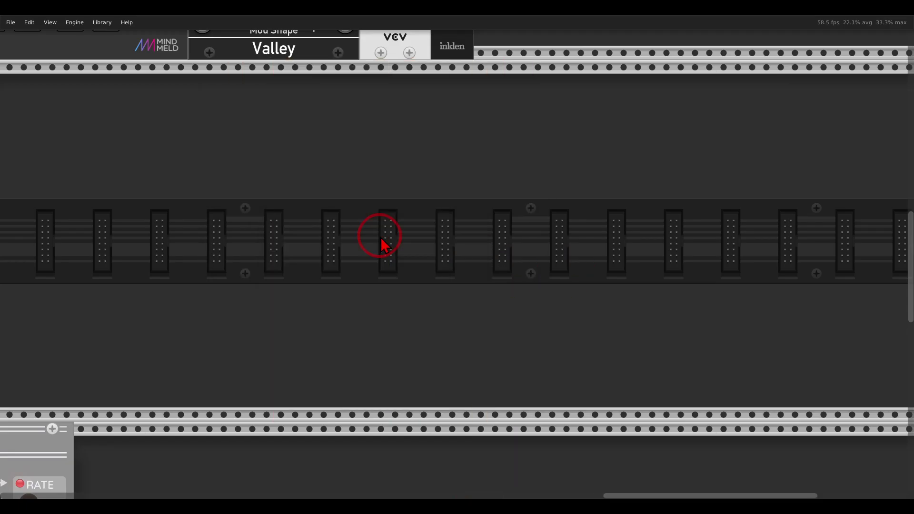
scroll(541, 271, "down", 10, "ctrl")
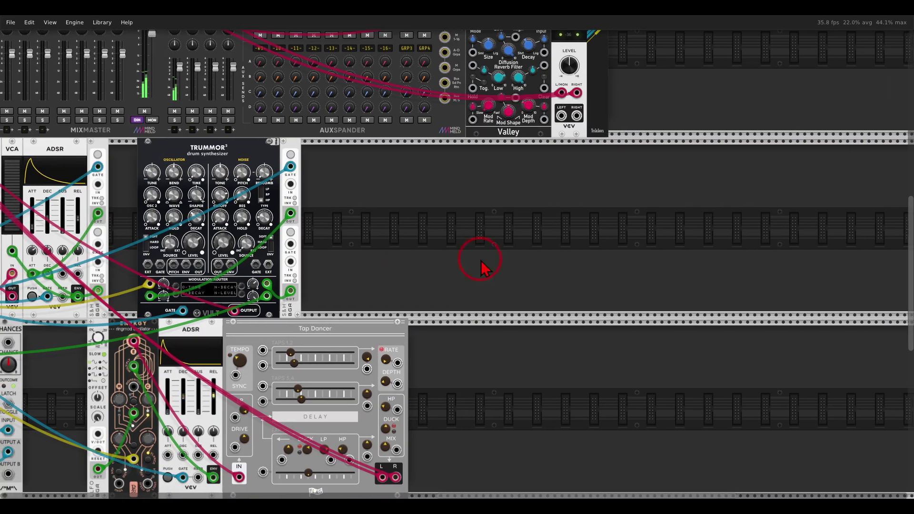
scroll(714, 267, "down", 4, "ctrl")
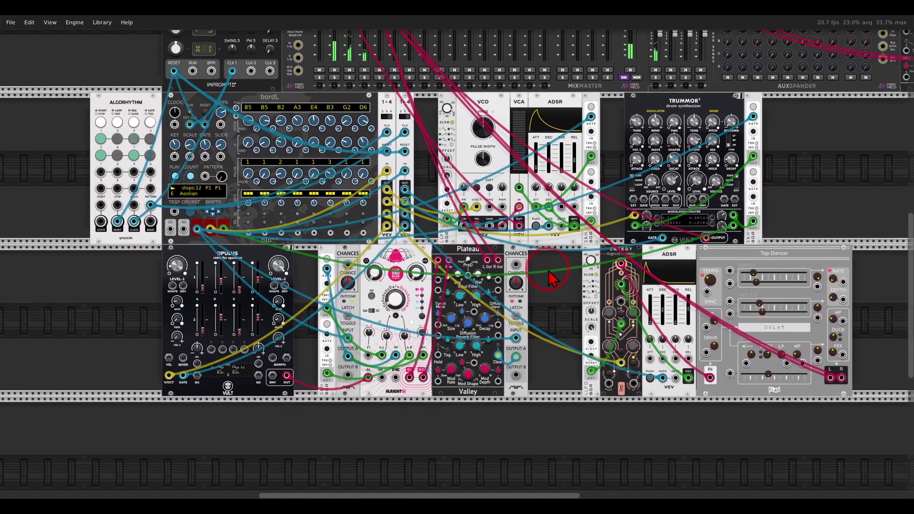